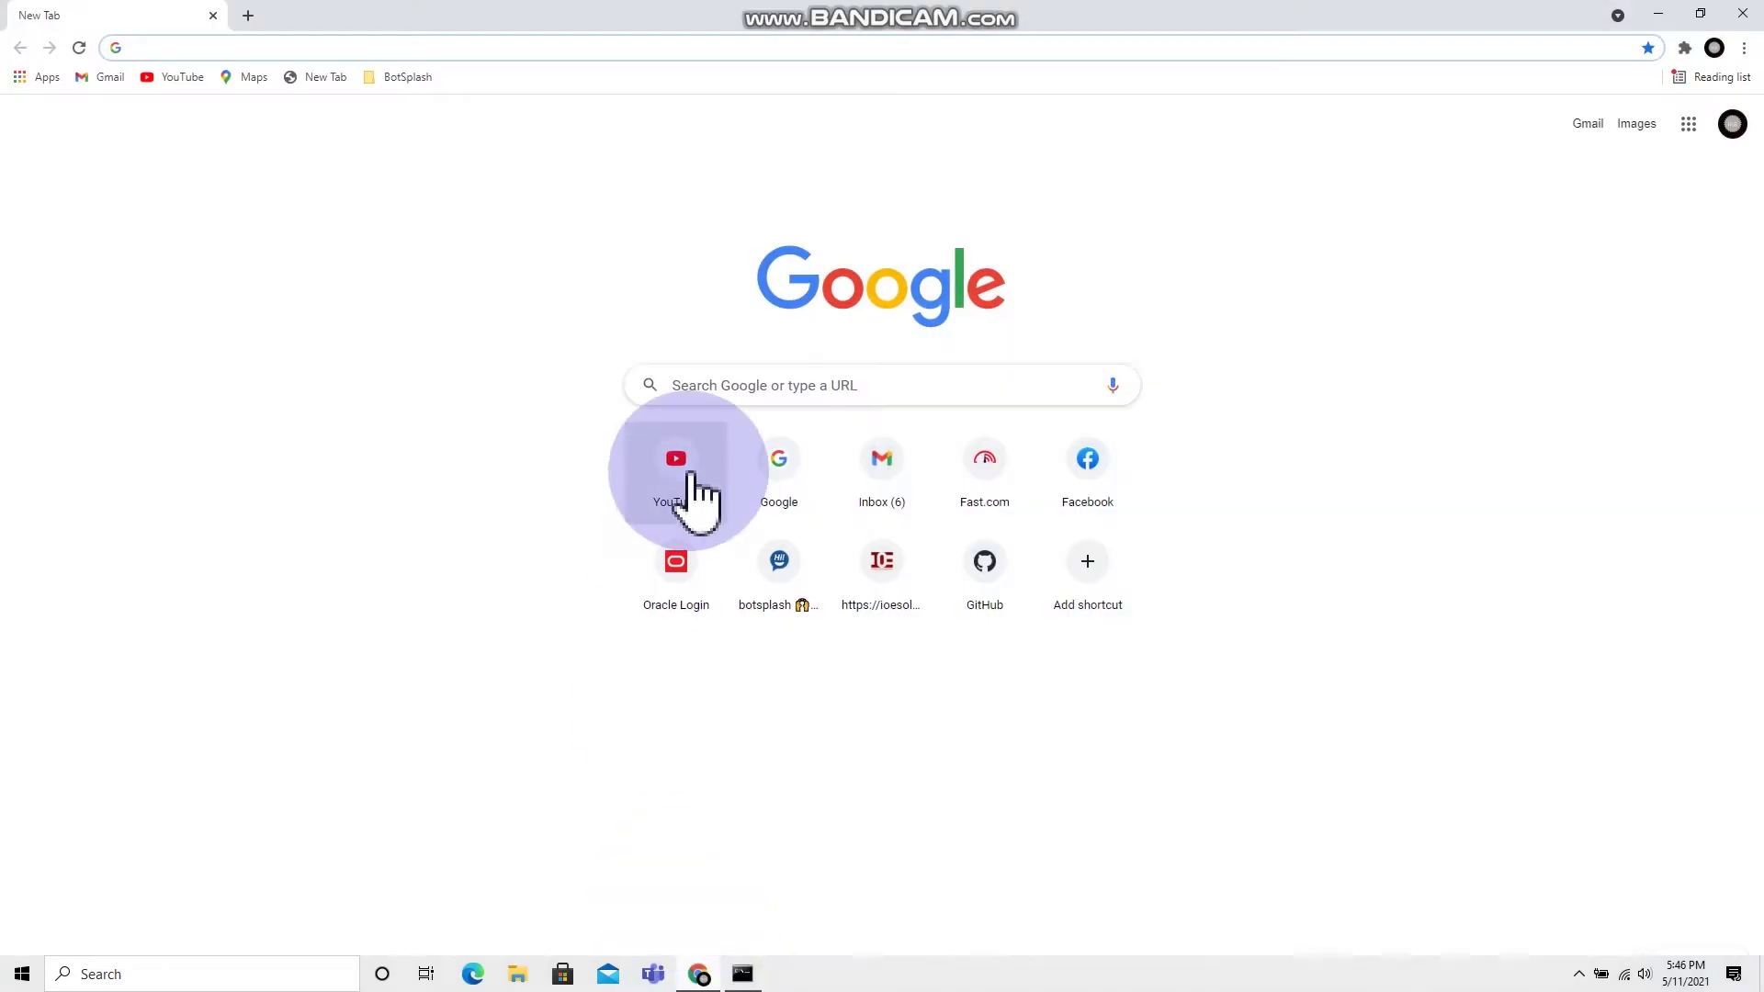
# Step: Search Google for 'java jdk 15 download' via the 'java jdk' autocomplete suggestion
pyautogui.click(780, 393)
pyautogui.write('java jdk')
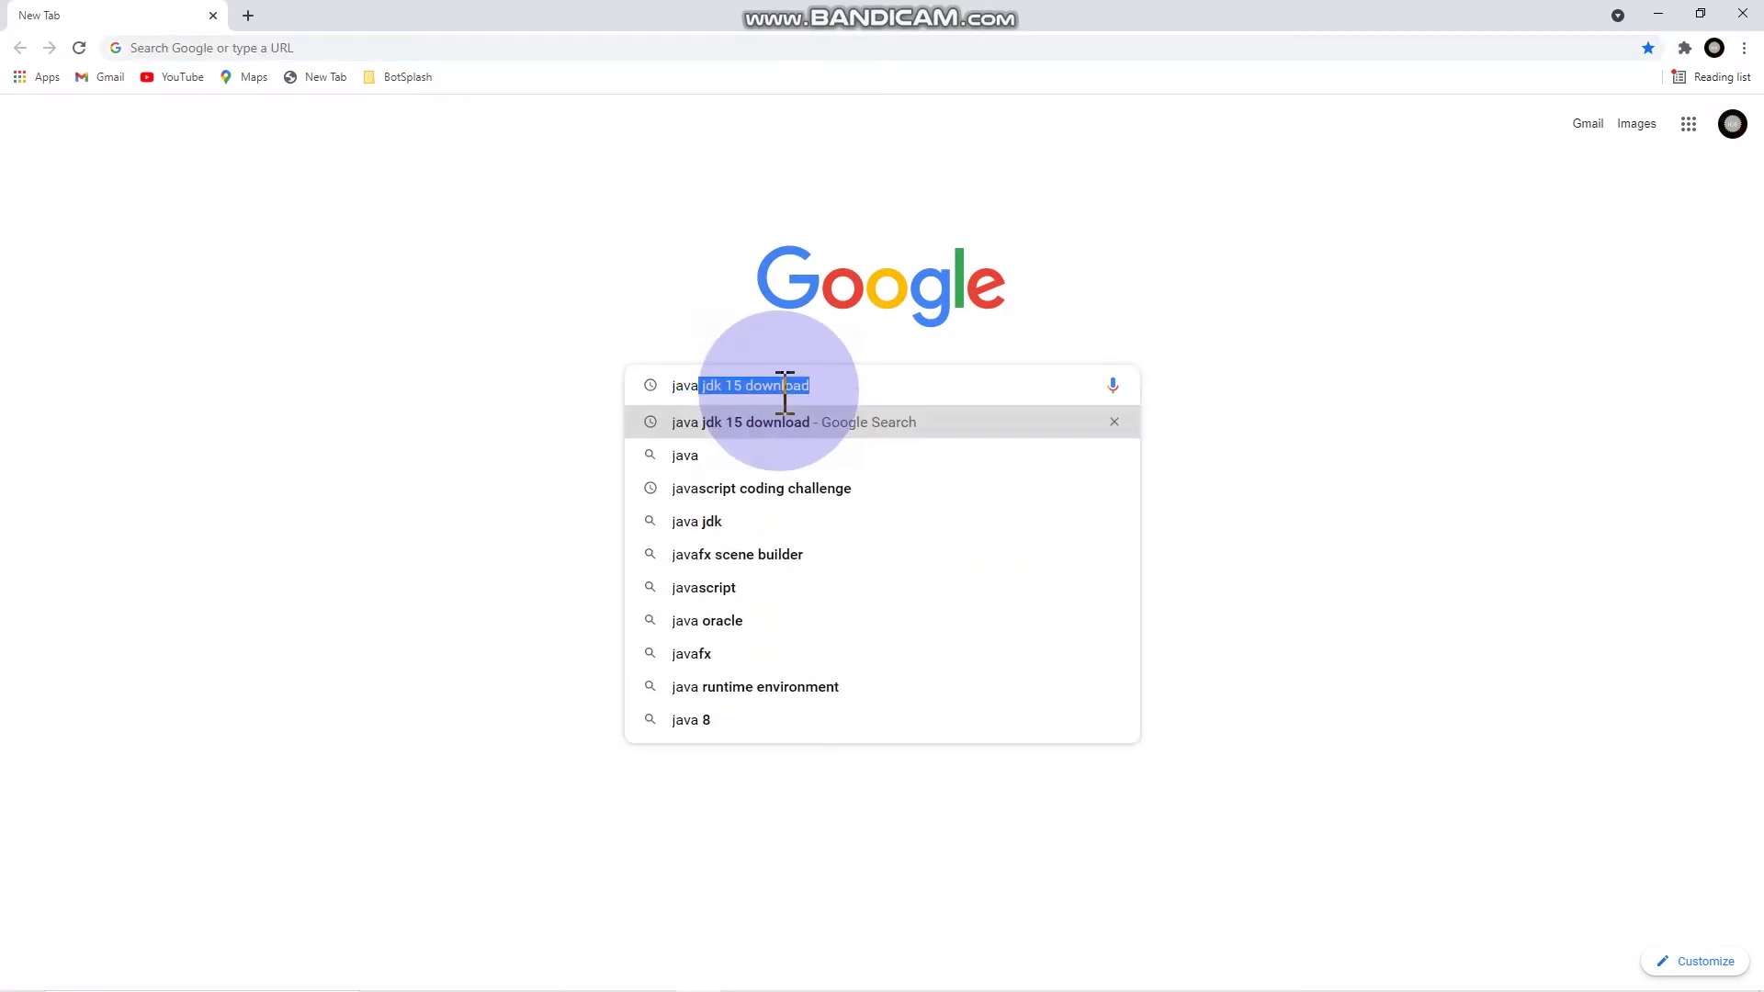
pyautogui.click(778, 424)
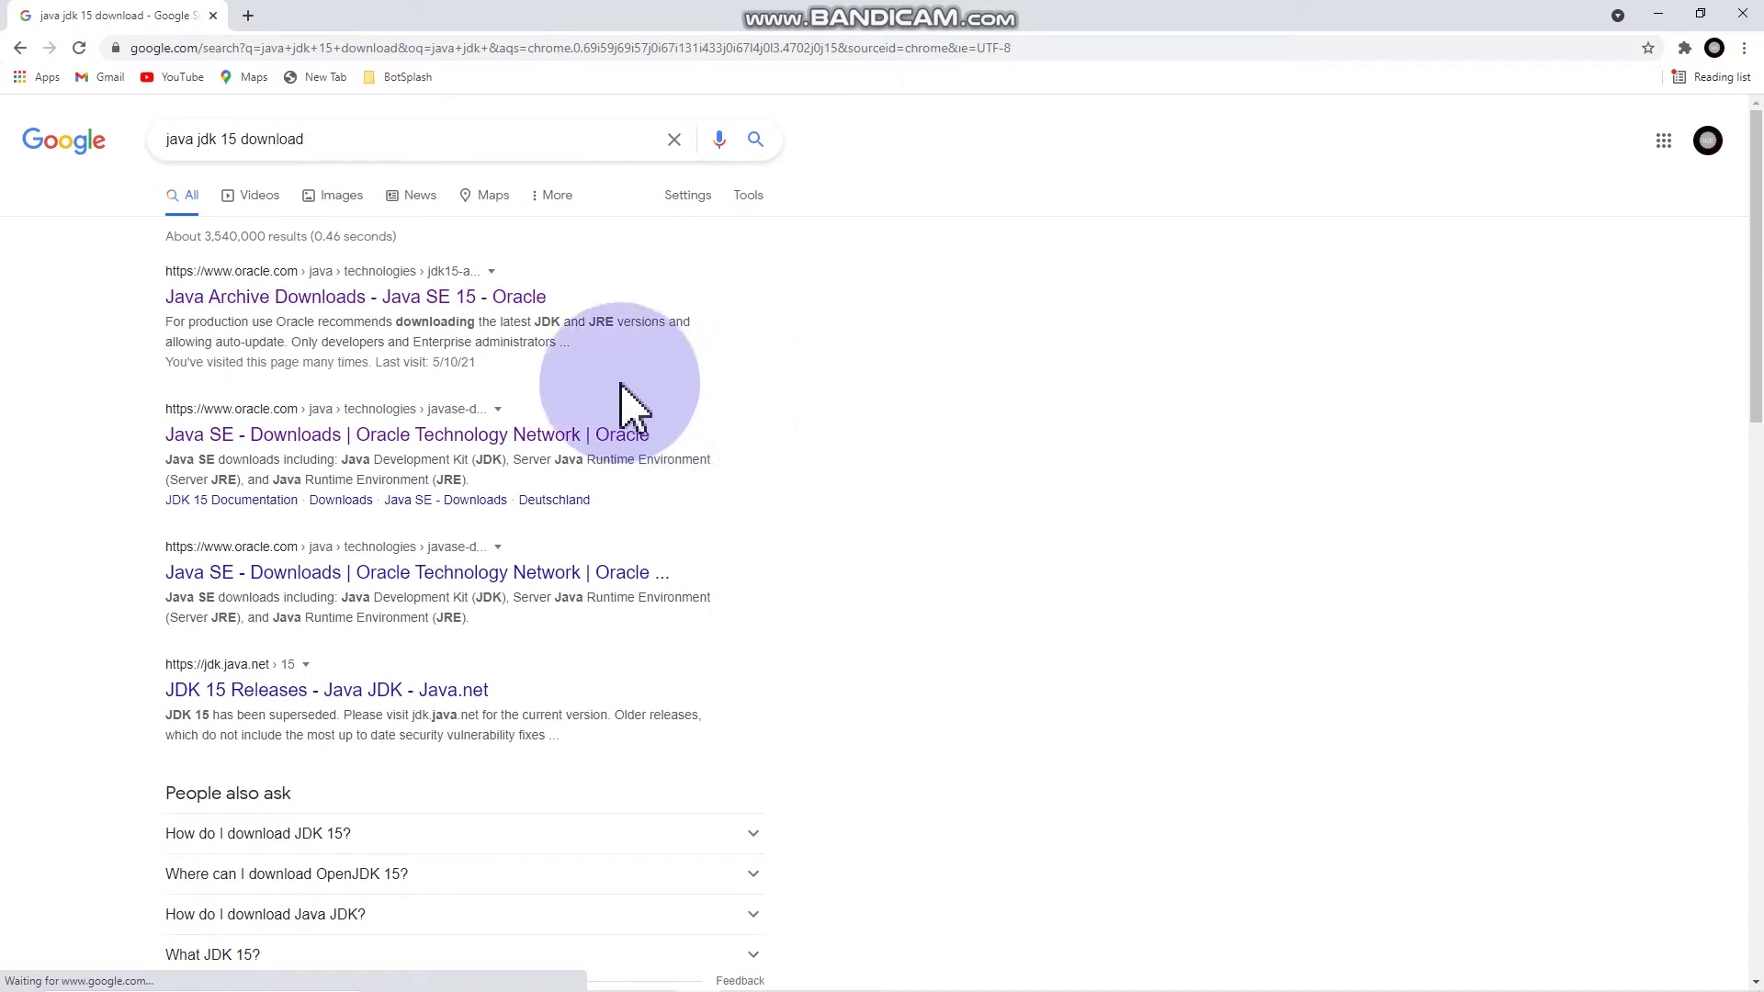
# Step: On the Java SE 15 archive page, accept the license and download jdk-15.0.2_windows-x64_bin.exe
pyautogui.click(411, 306)
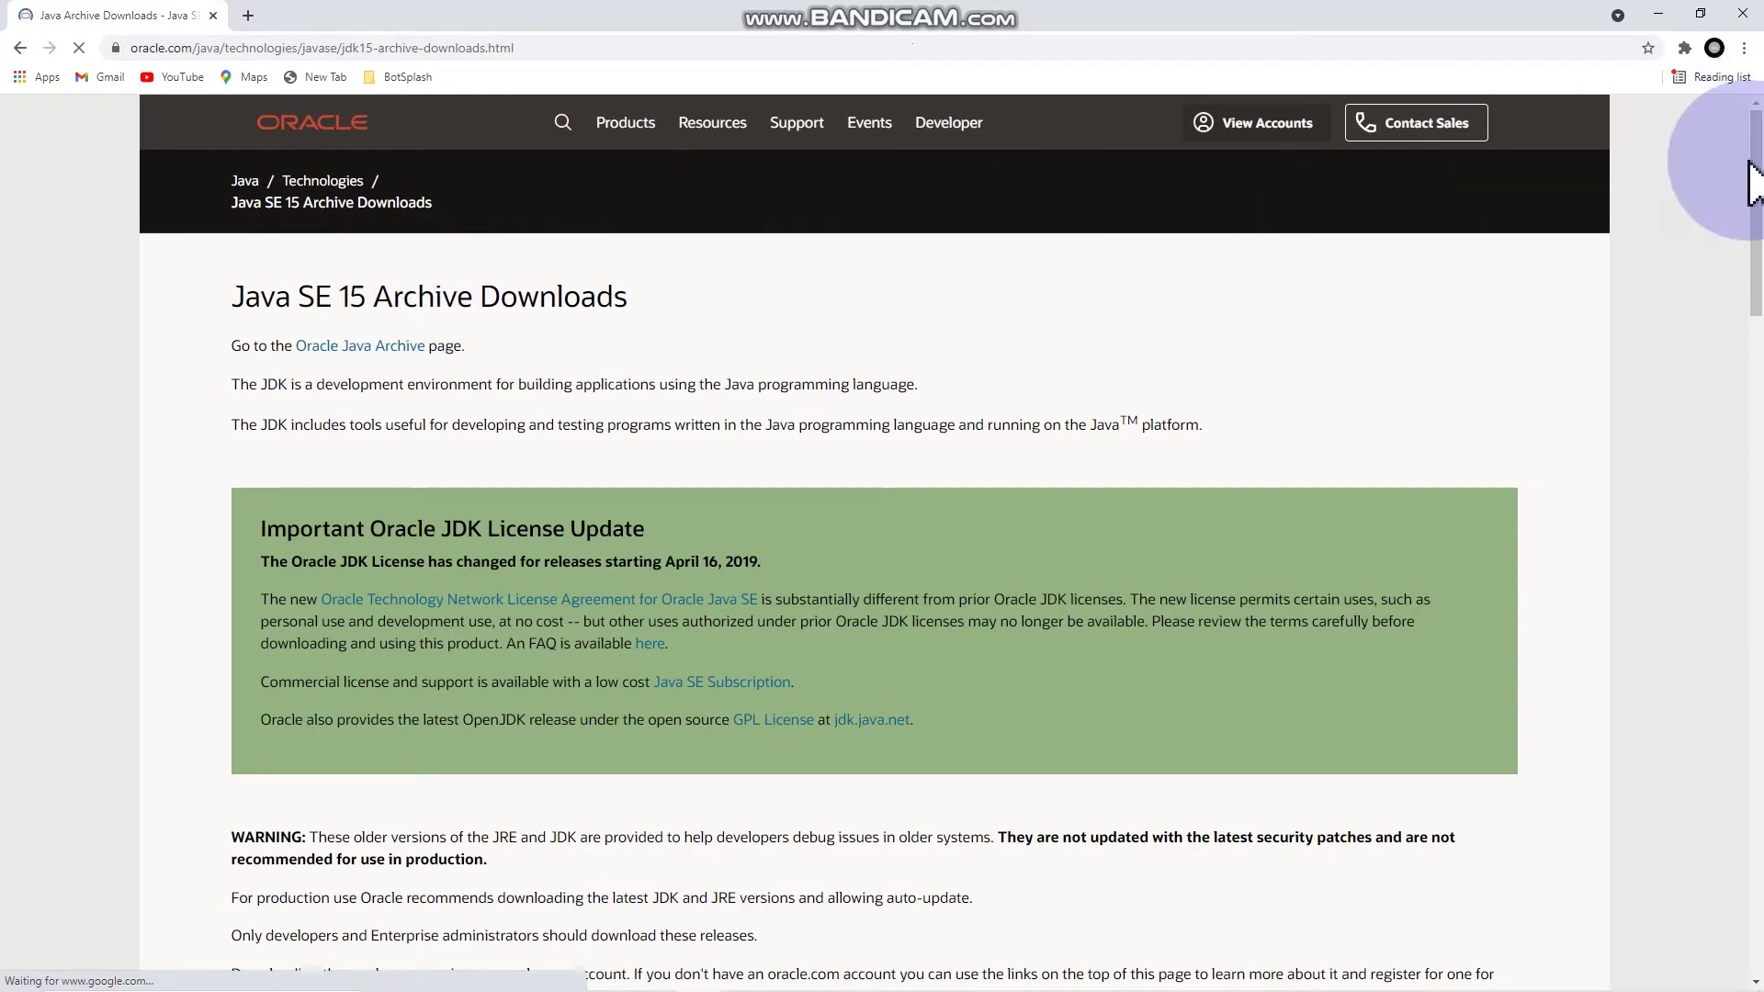
pyautogui.moveTo(1755, 184); pyautogui.dragTo(1756, 464)
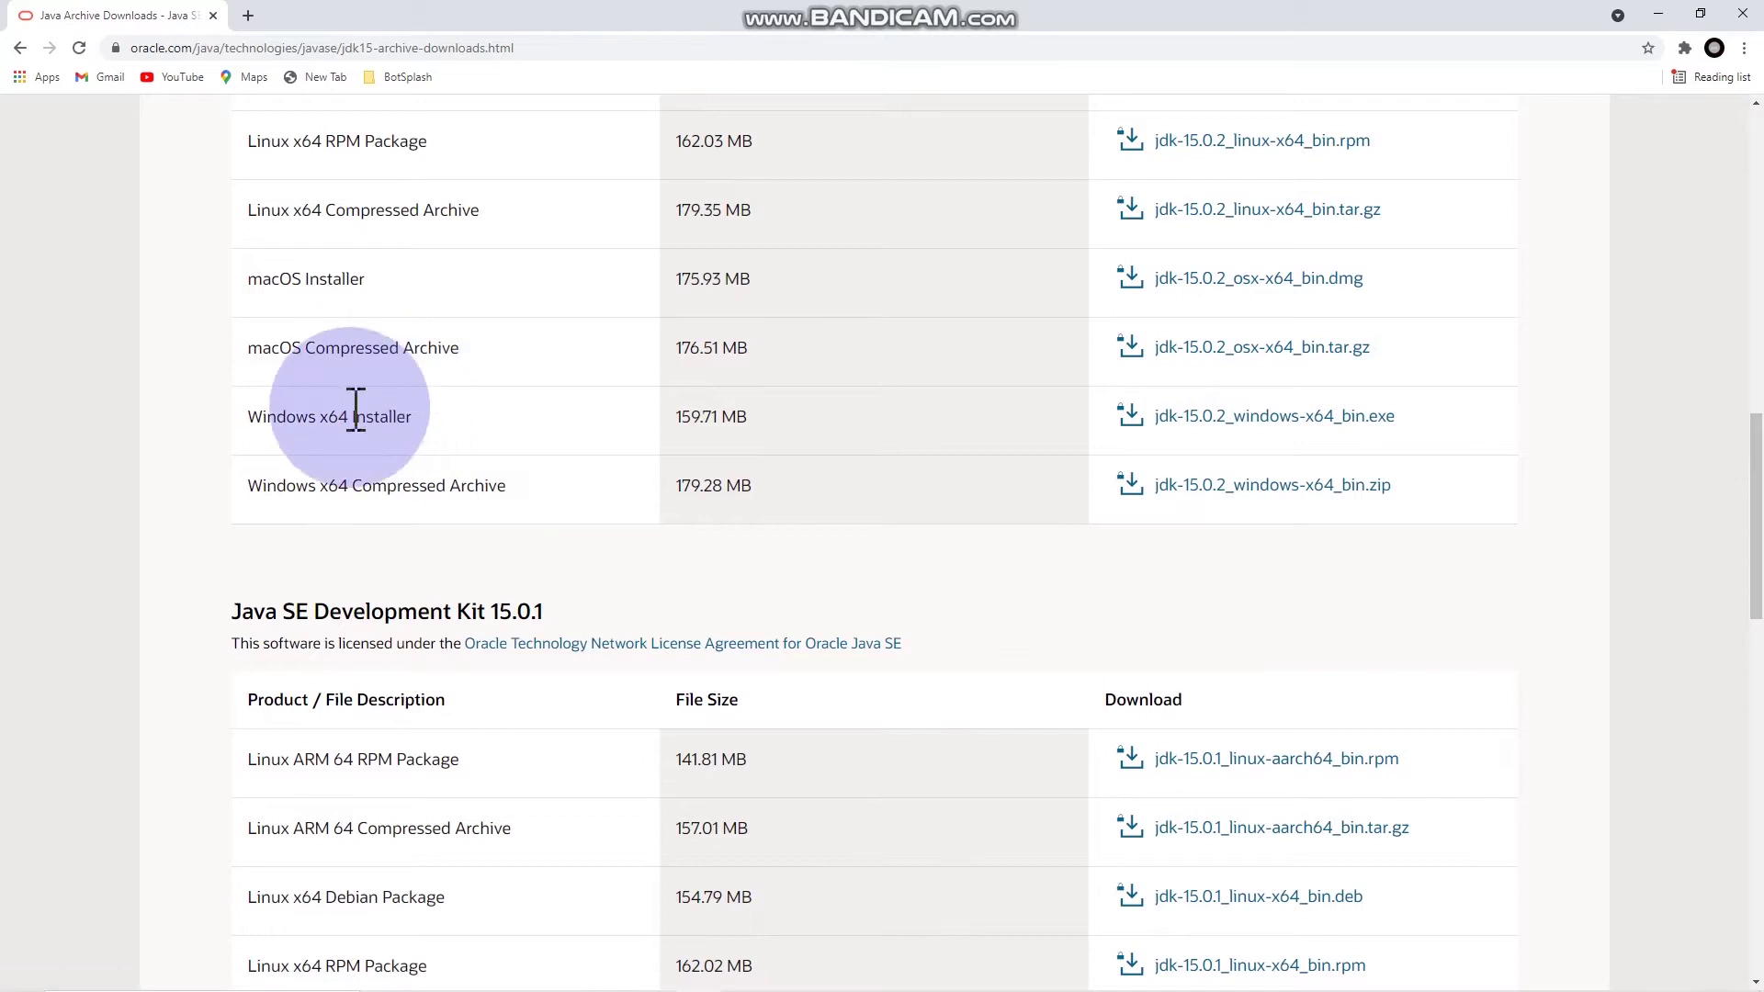
pyautogui.moveTo(247, 419); pyautogui.dragTo(516, 414)
pyautogui.click(1234, 428)
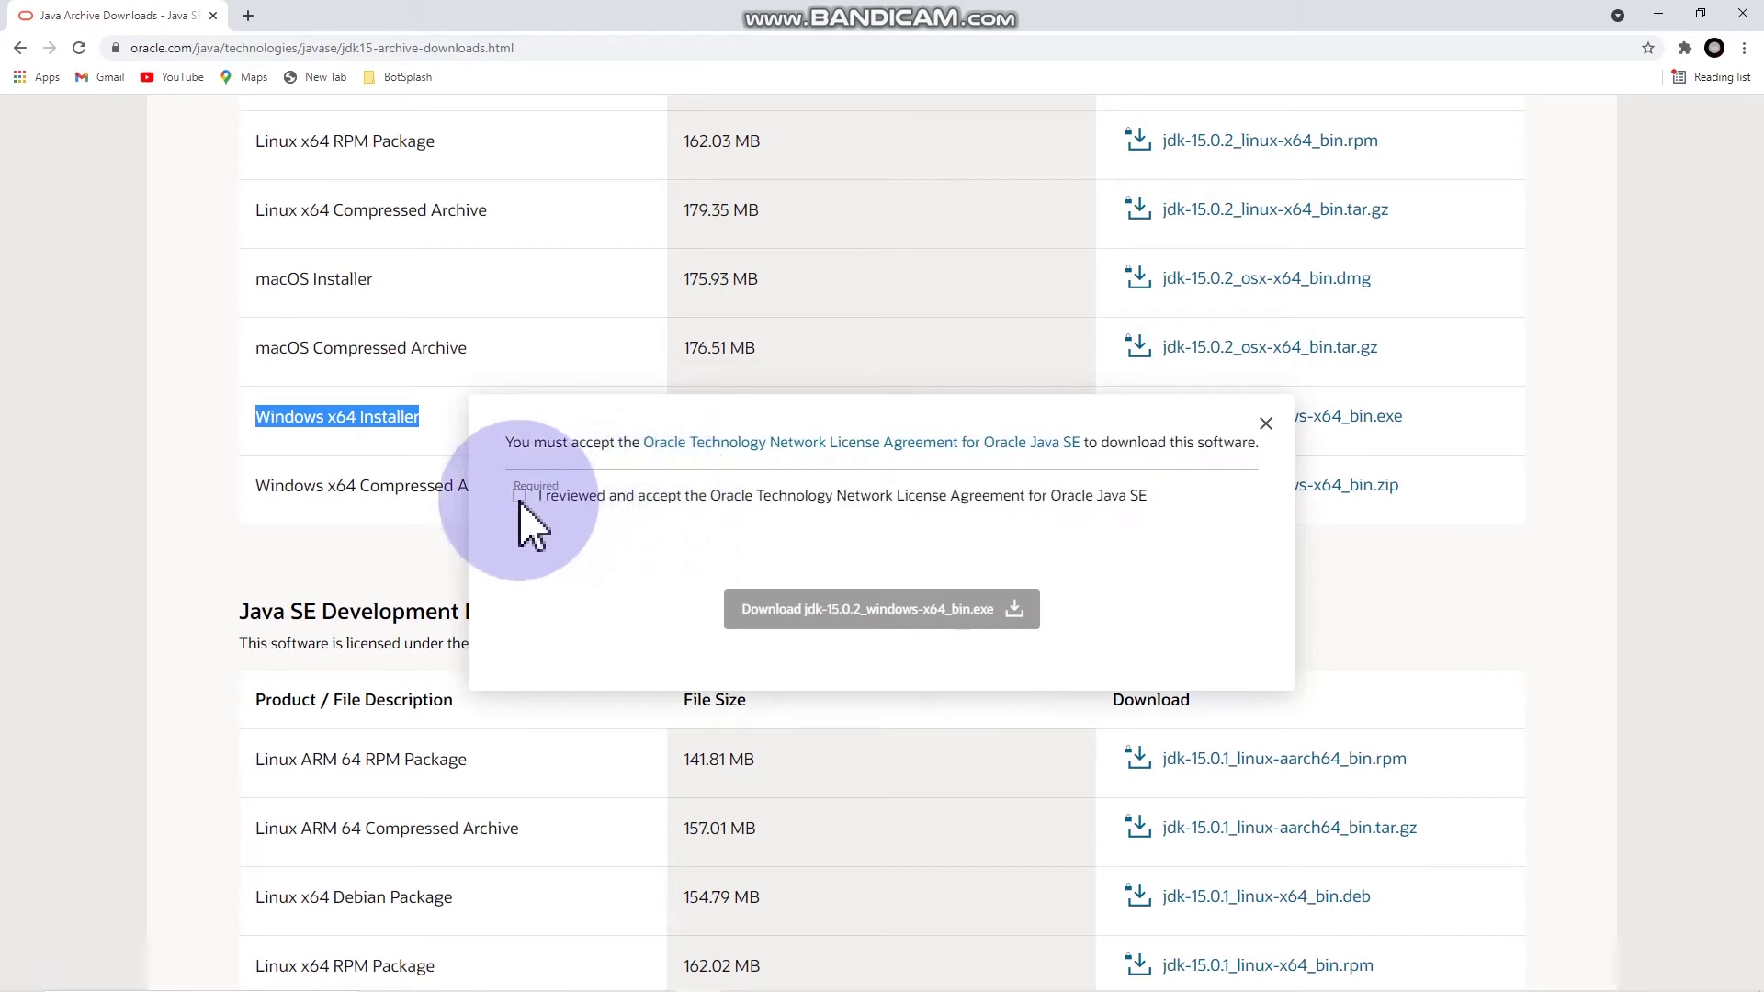
pyautogui.click(519, 496)
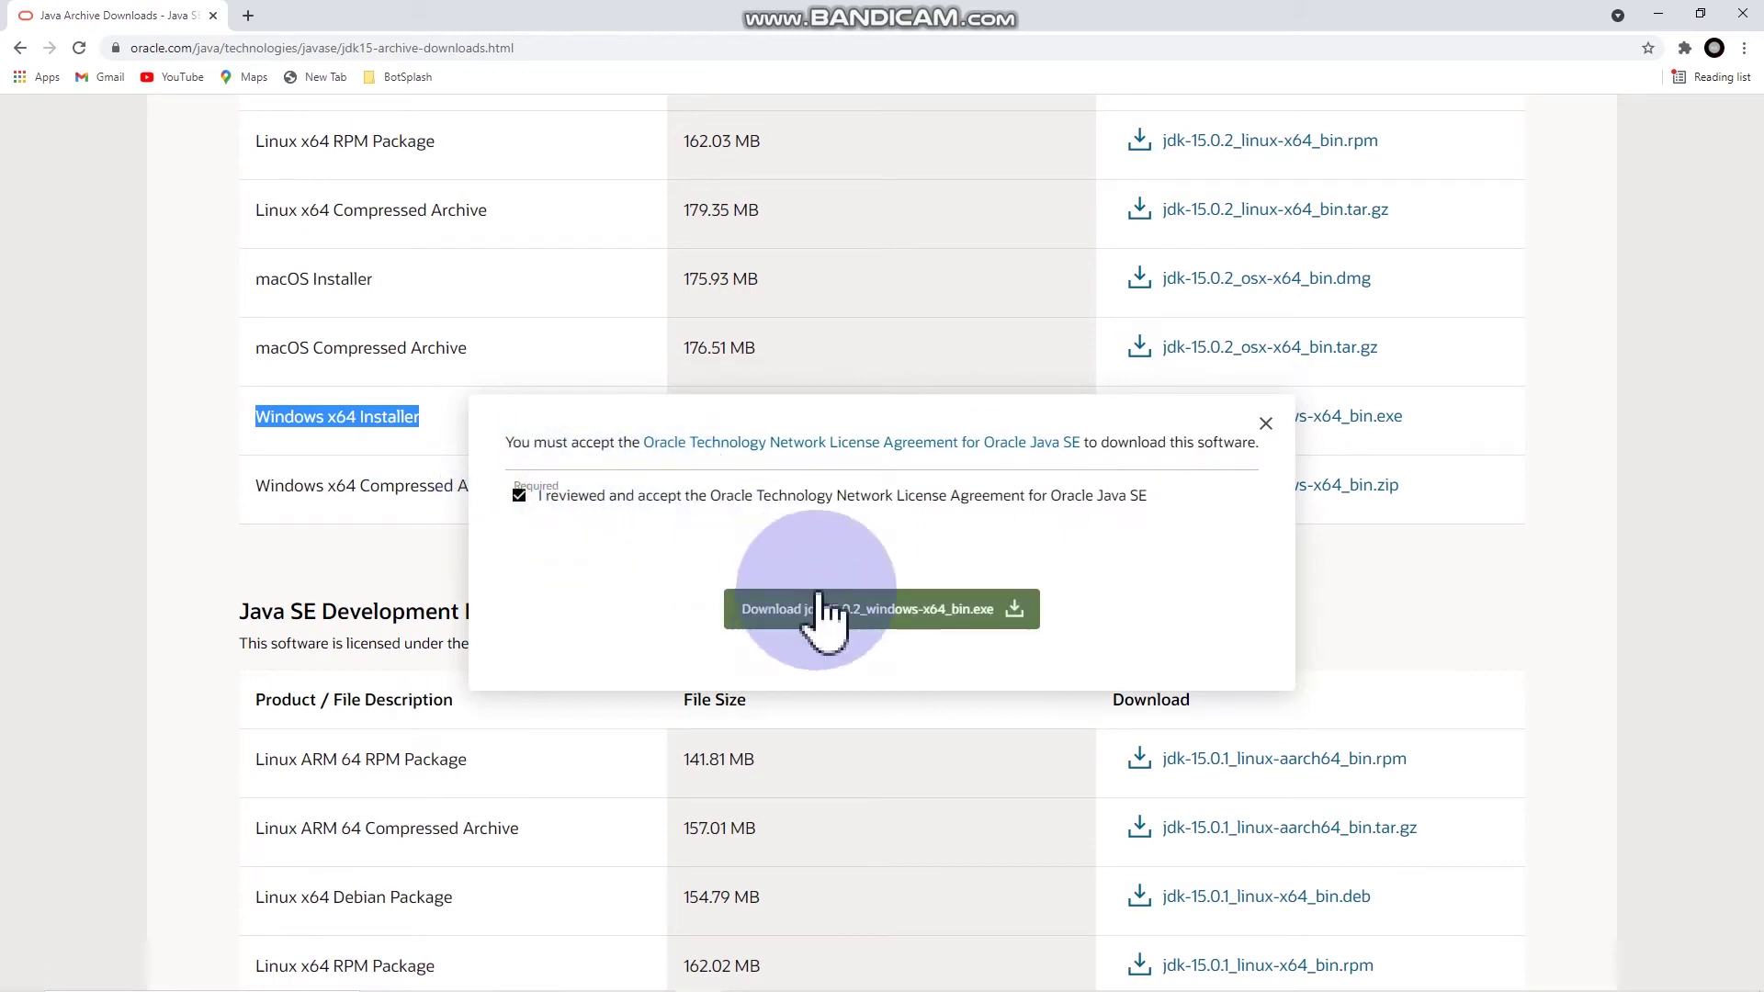
pyautogui.click(897, 618)
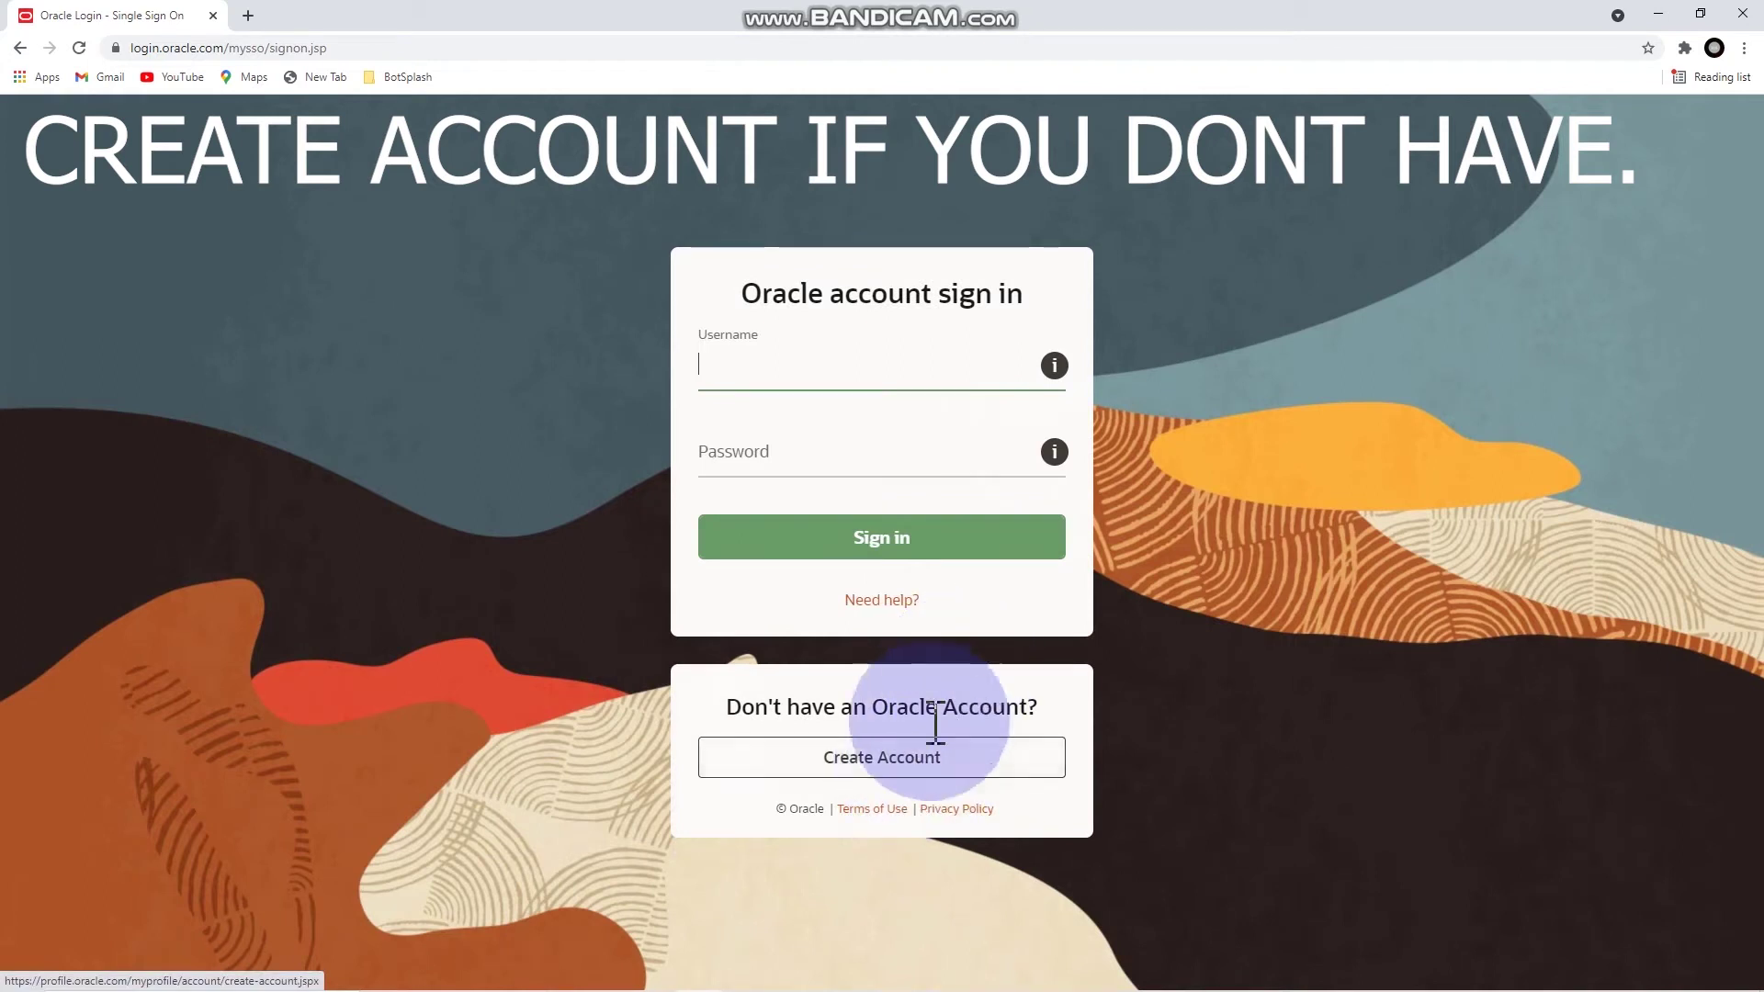
# Step: Sign in with the Oracle account e-mail and password, then open the downloaded JDK installer
pyautogui.click(880, 370)
pyautogui.press('Tab')
pyautogui.press('Return')
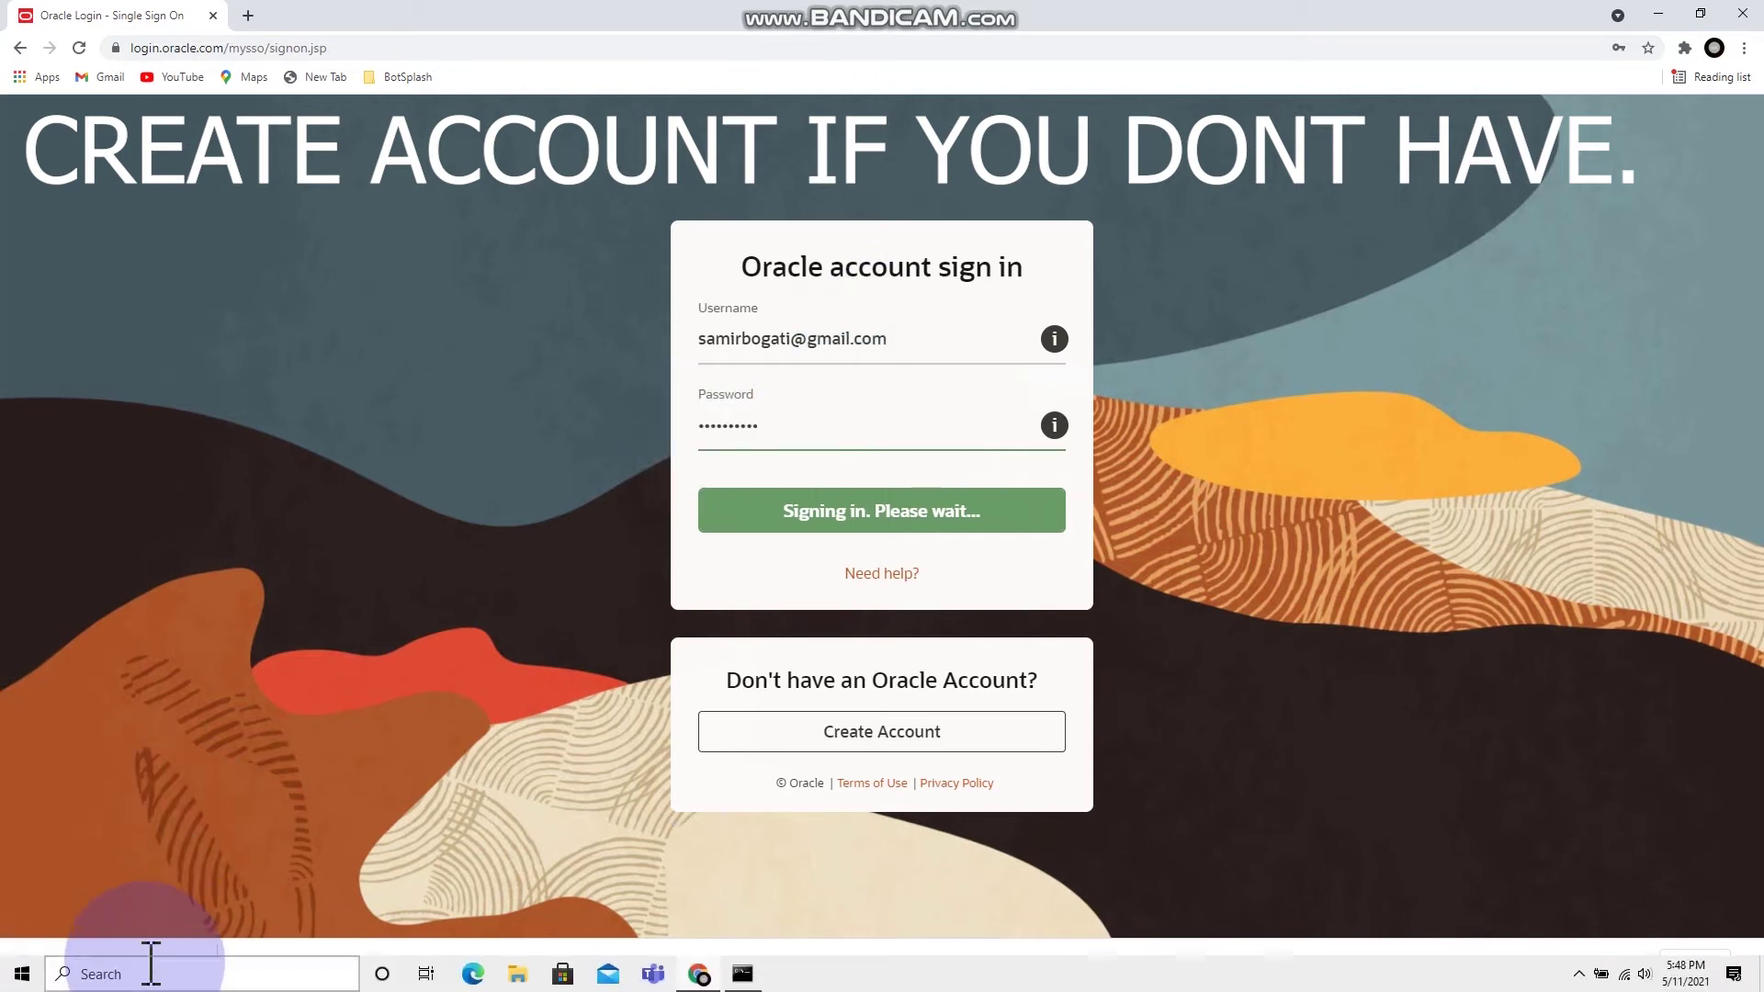
pyautogui.click(160, 955)
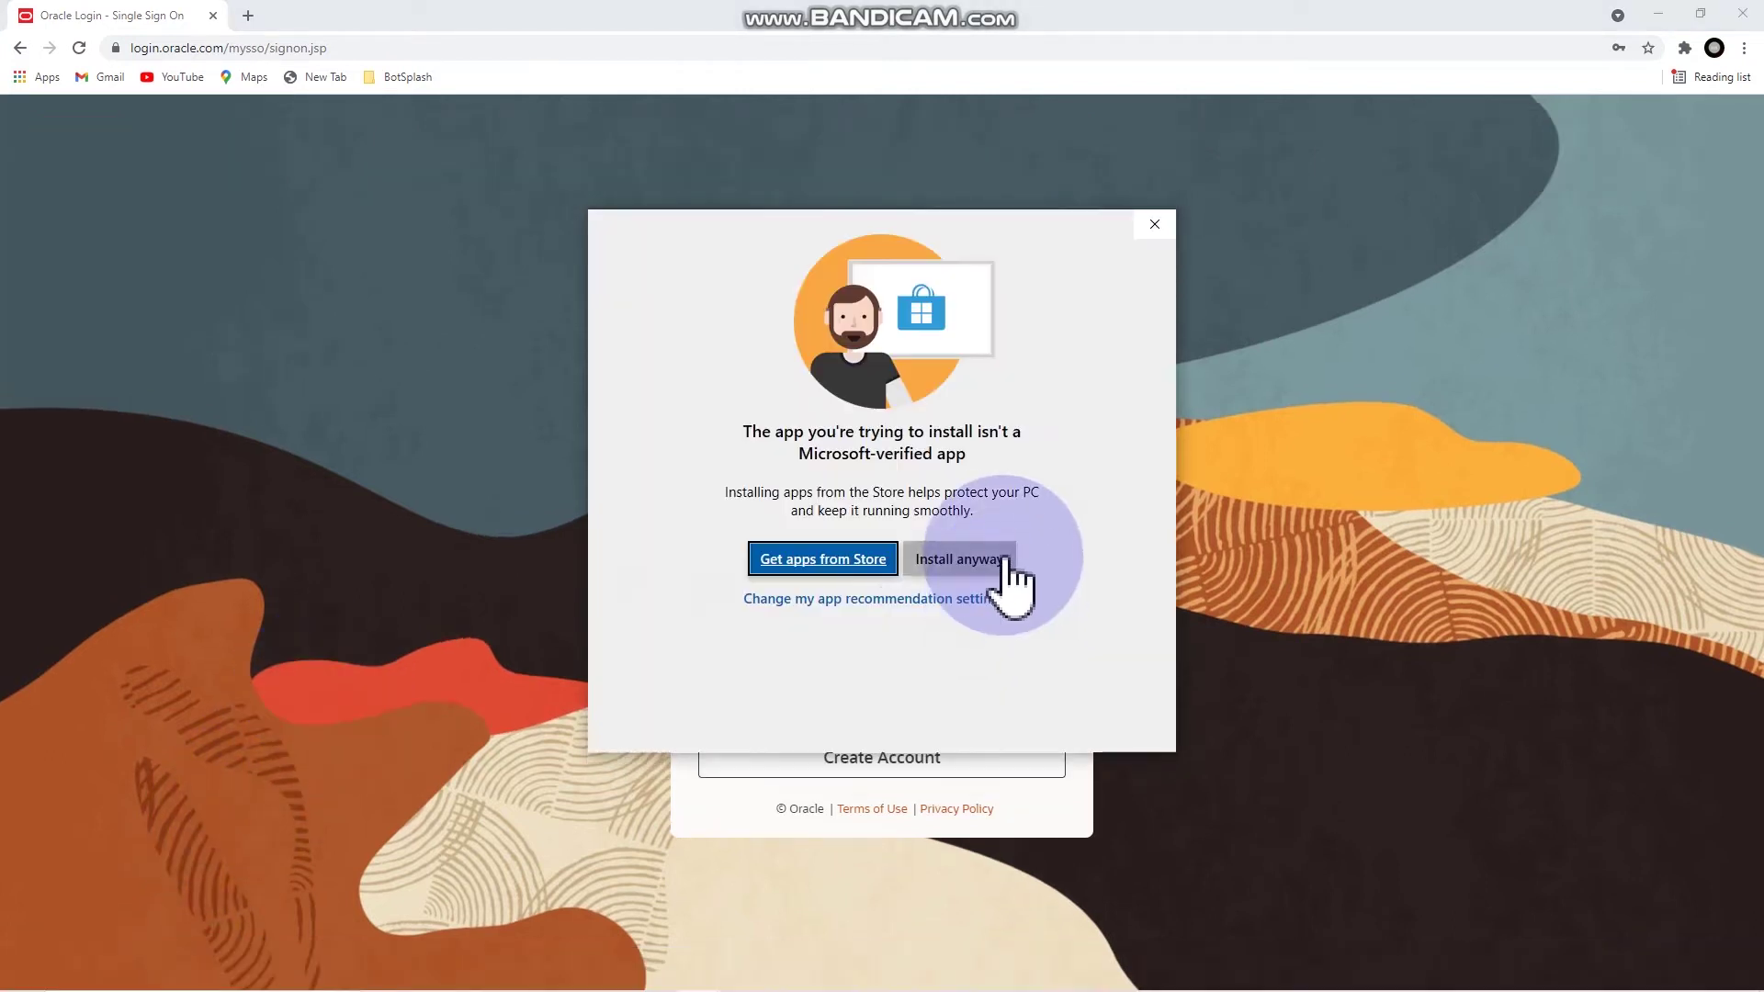
# Step: Allow the installer past SmartScreen and install JDK 15.0.2 to the default folder
pyautogui.click(1004, 561)
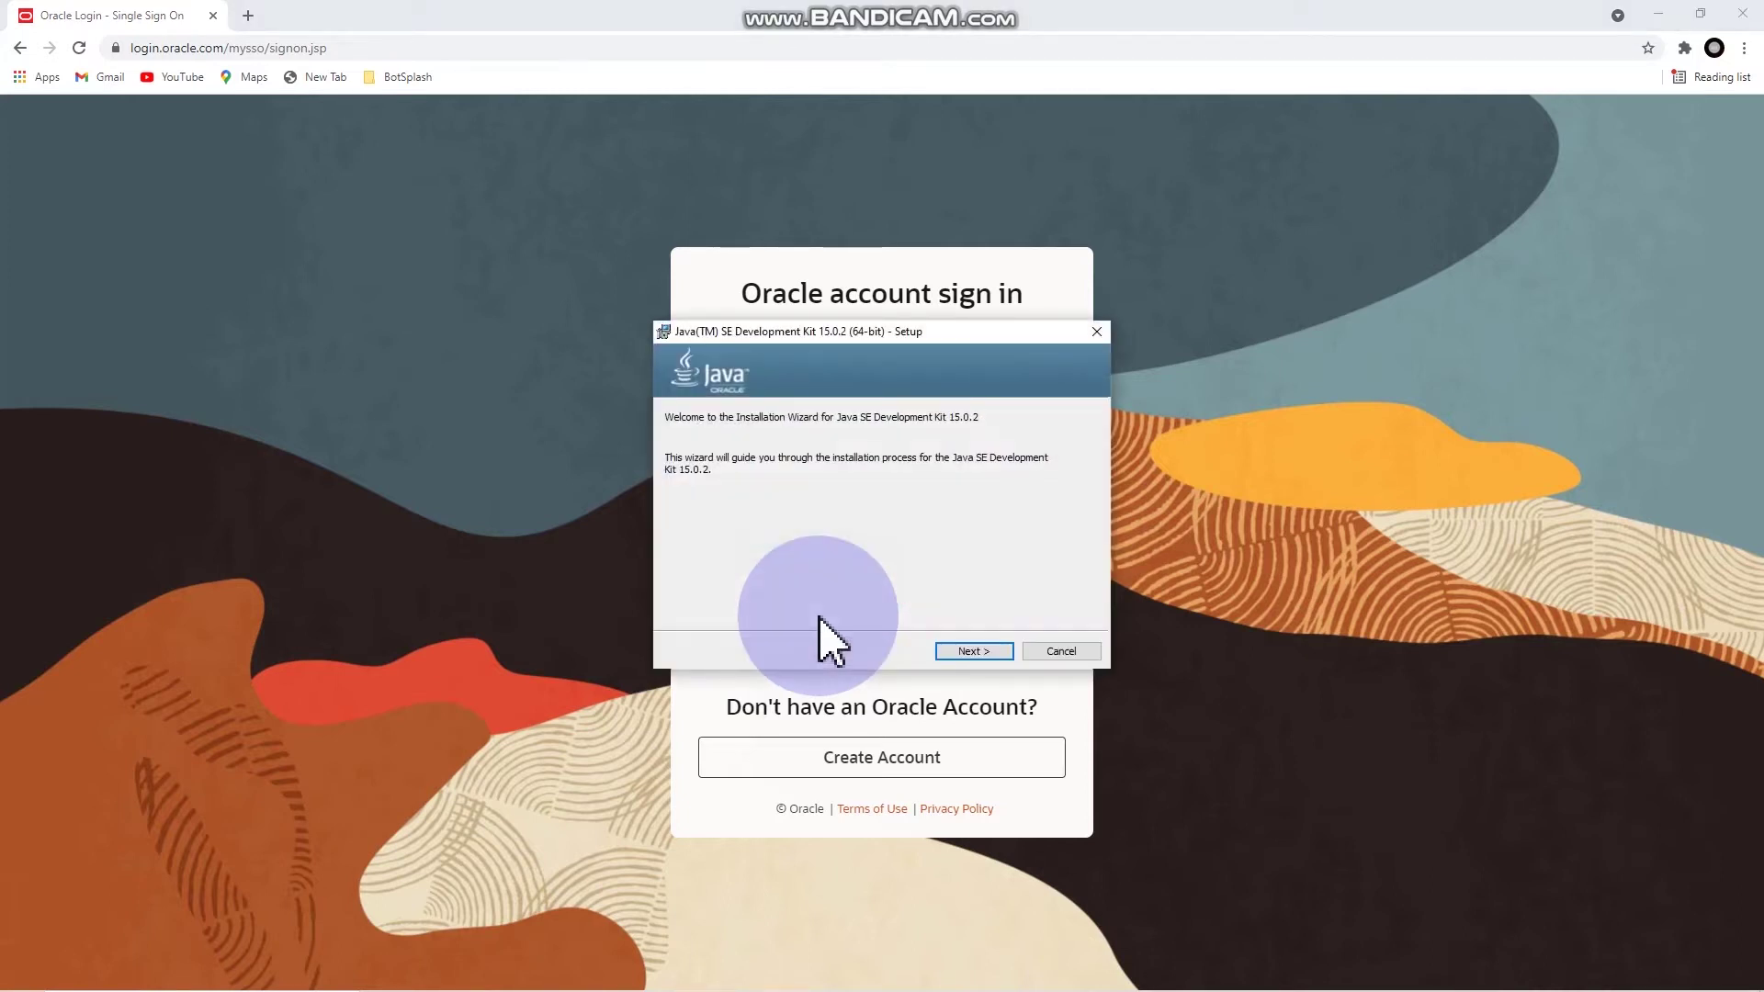
pyautogui.click(995, 651)
pyautogui.click(997, 652)
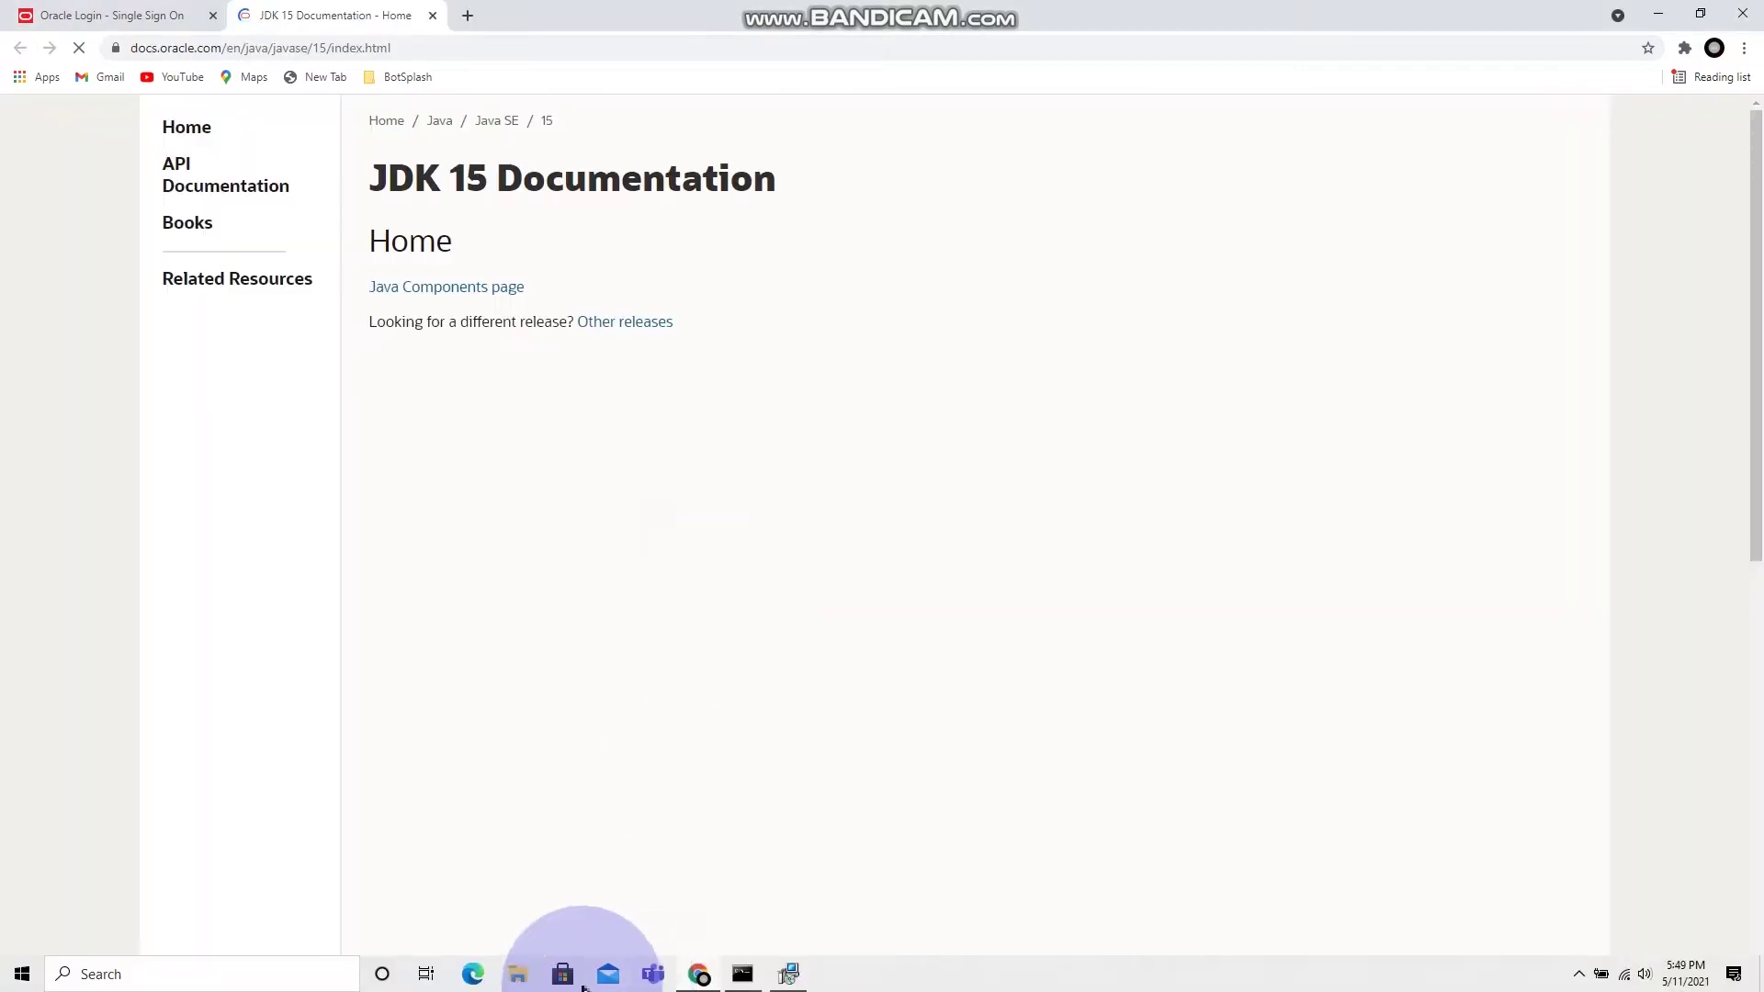
pyautogui.click(516, 972)
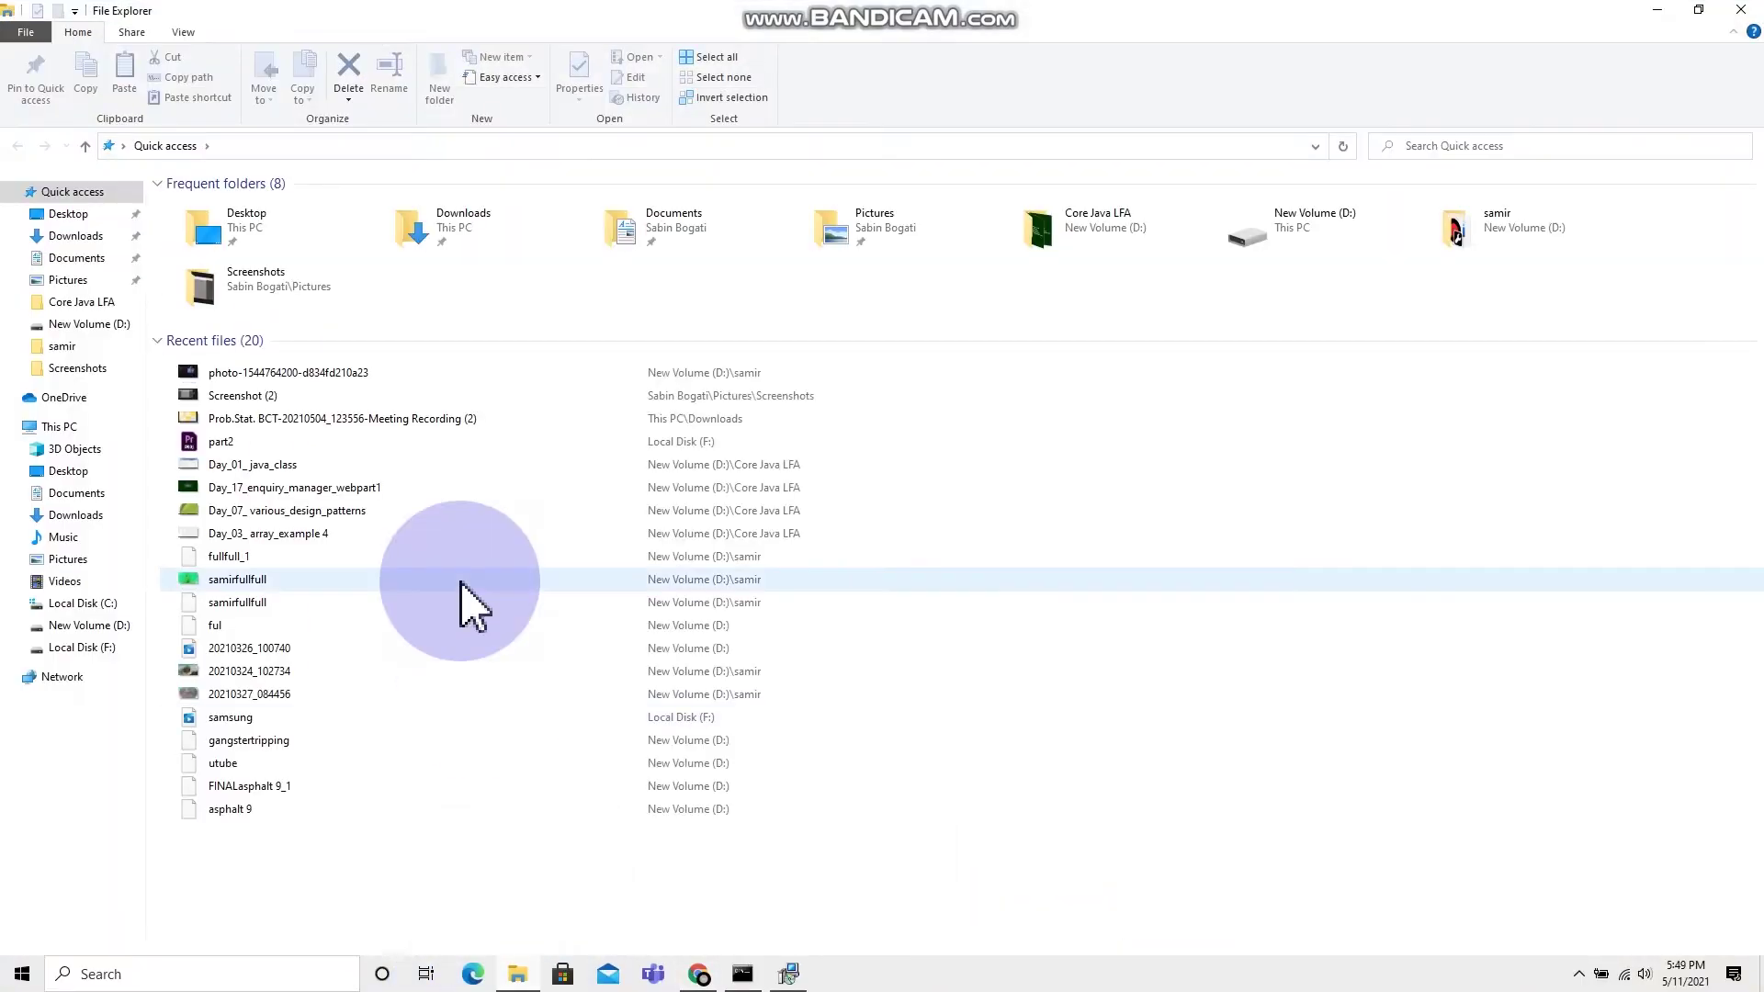
# Step: Browse File Explorer to C:\Program Files\Java\jdk-15.0.2\bin
pyautogui.click(96, 427)
pyautogui.doubleClick(270, 340)
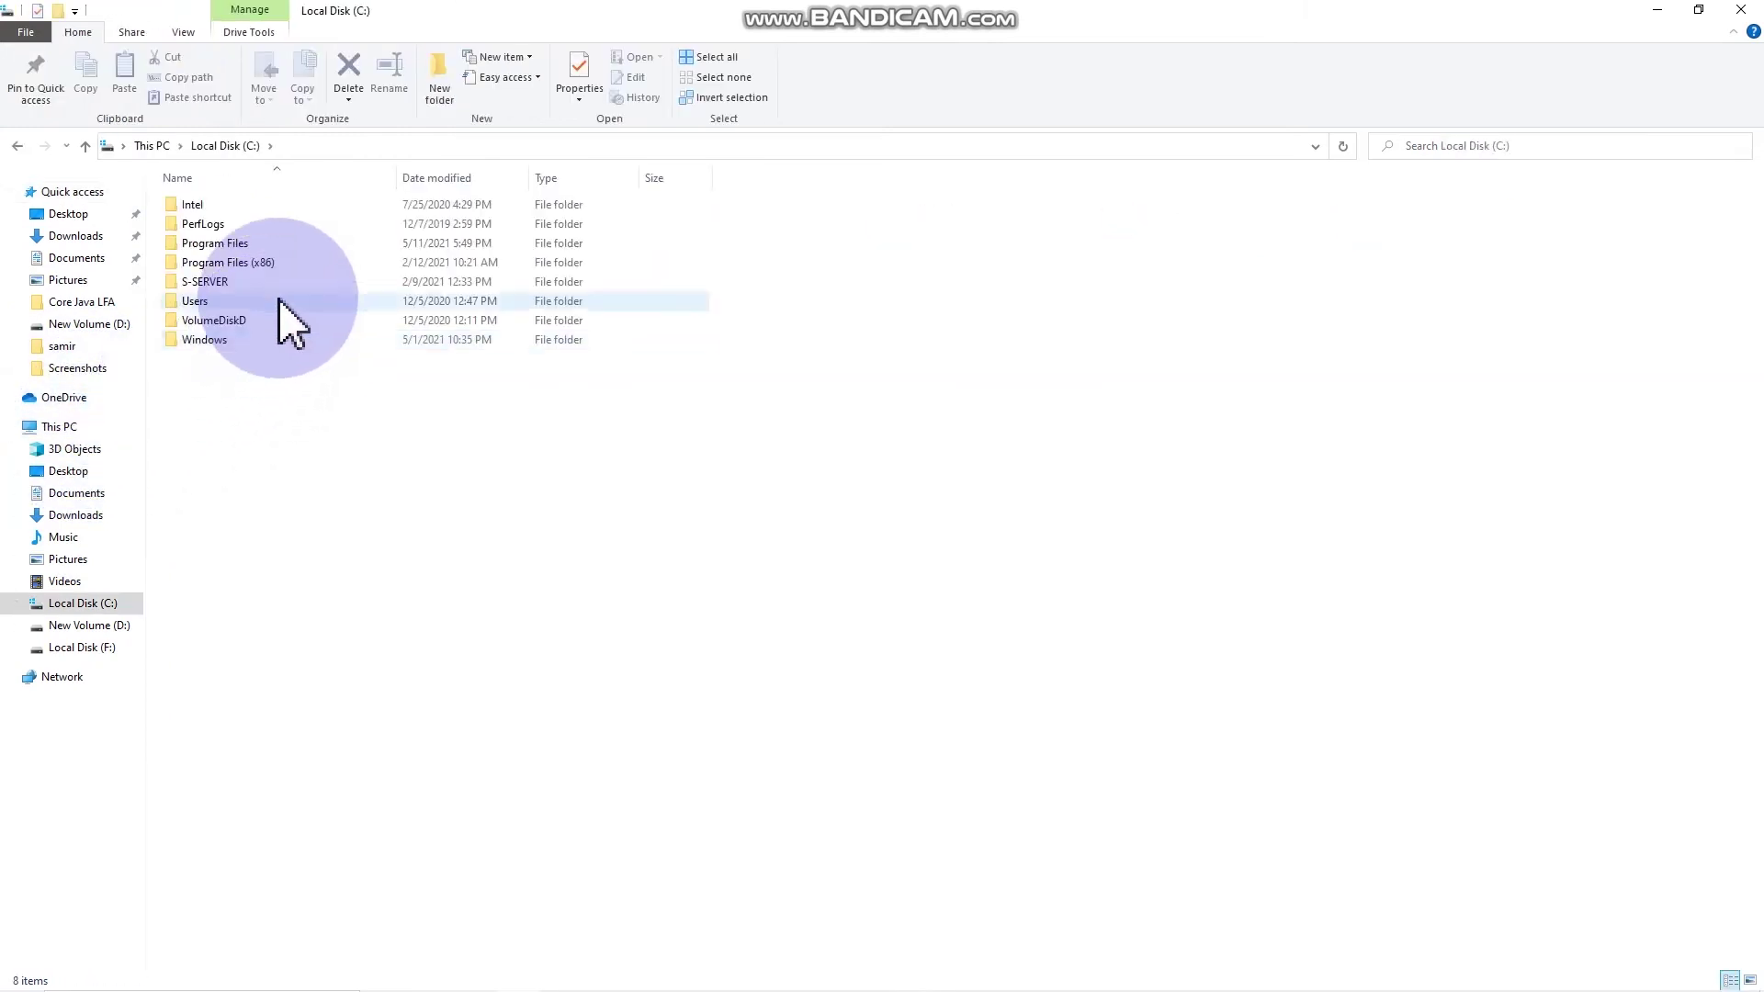
pyautogui.doubleClick(270, 244)
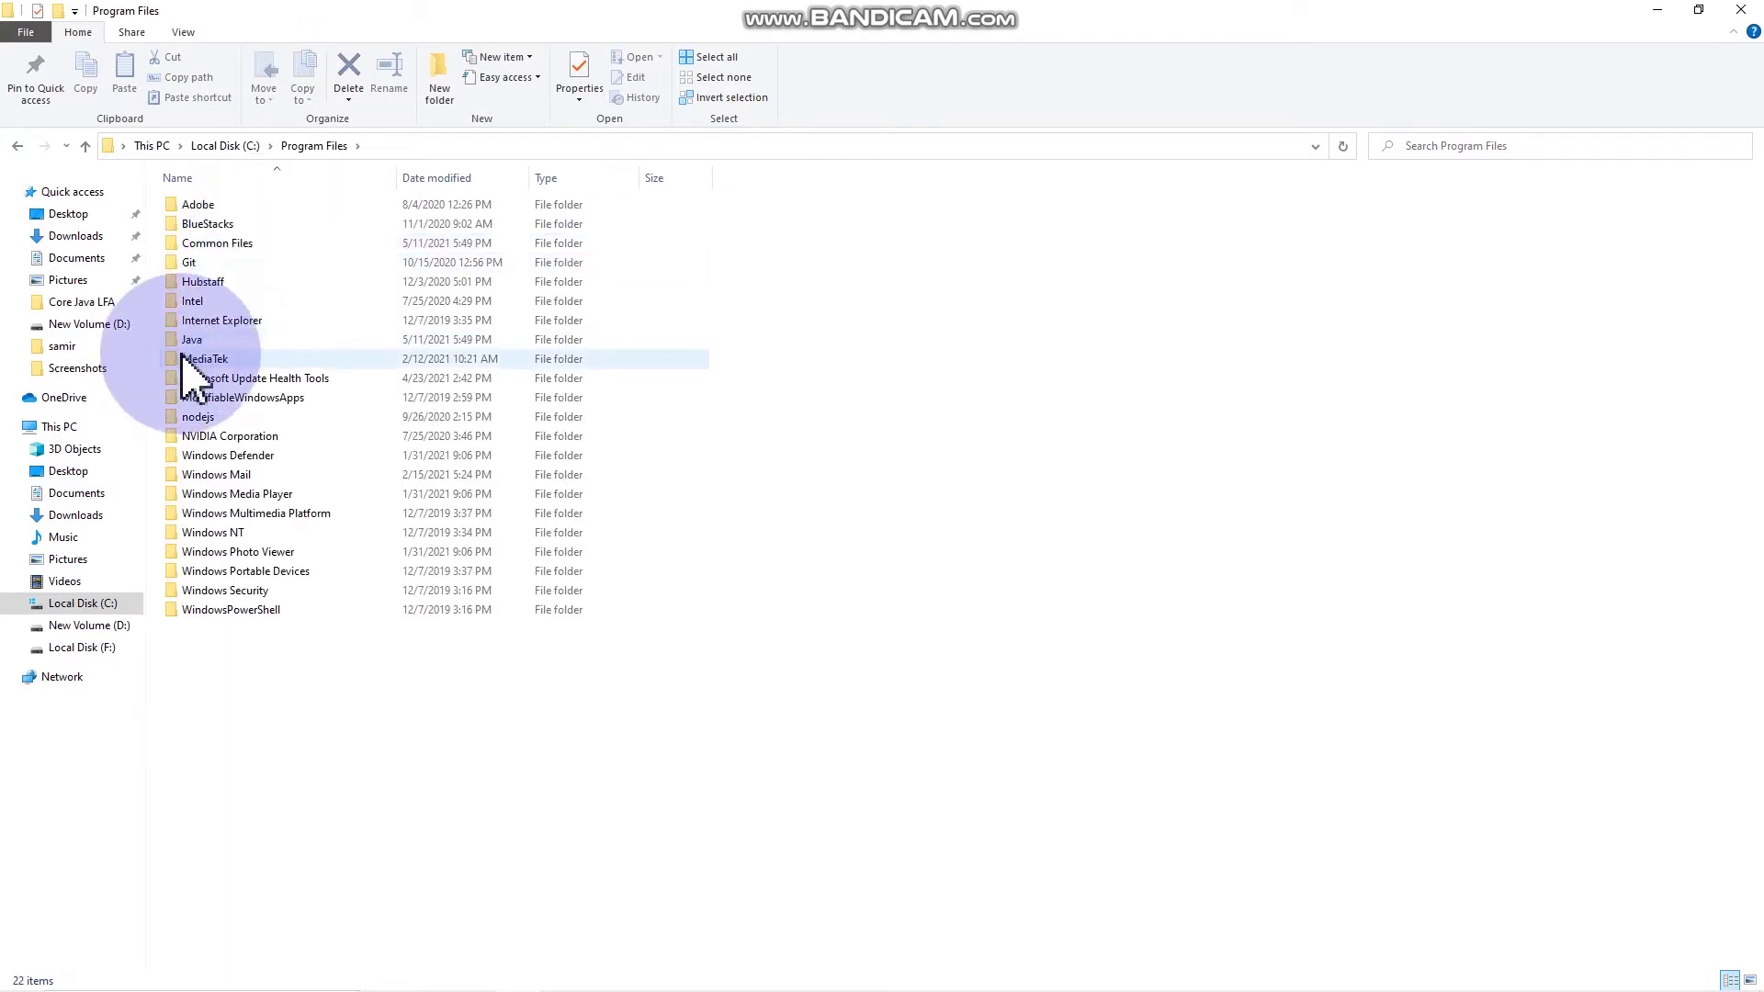
pyautogui.doubleClick(219, 340)
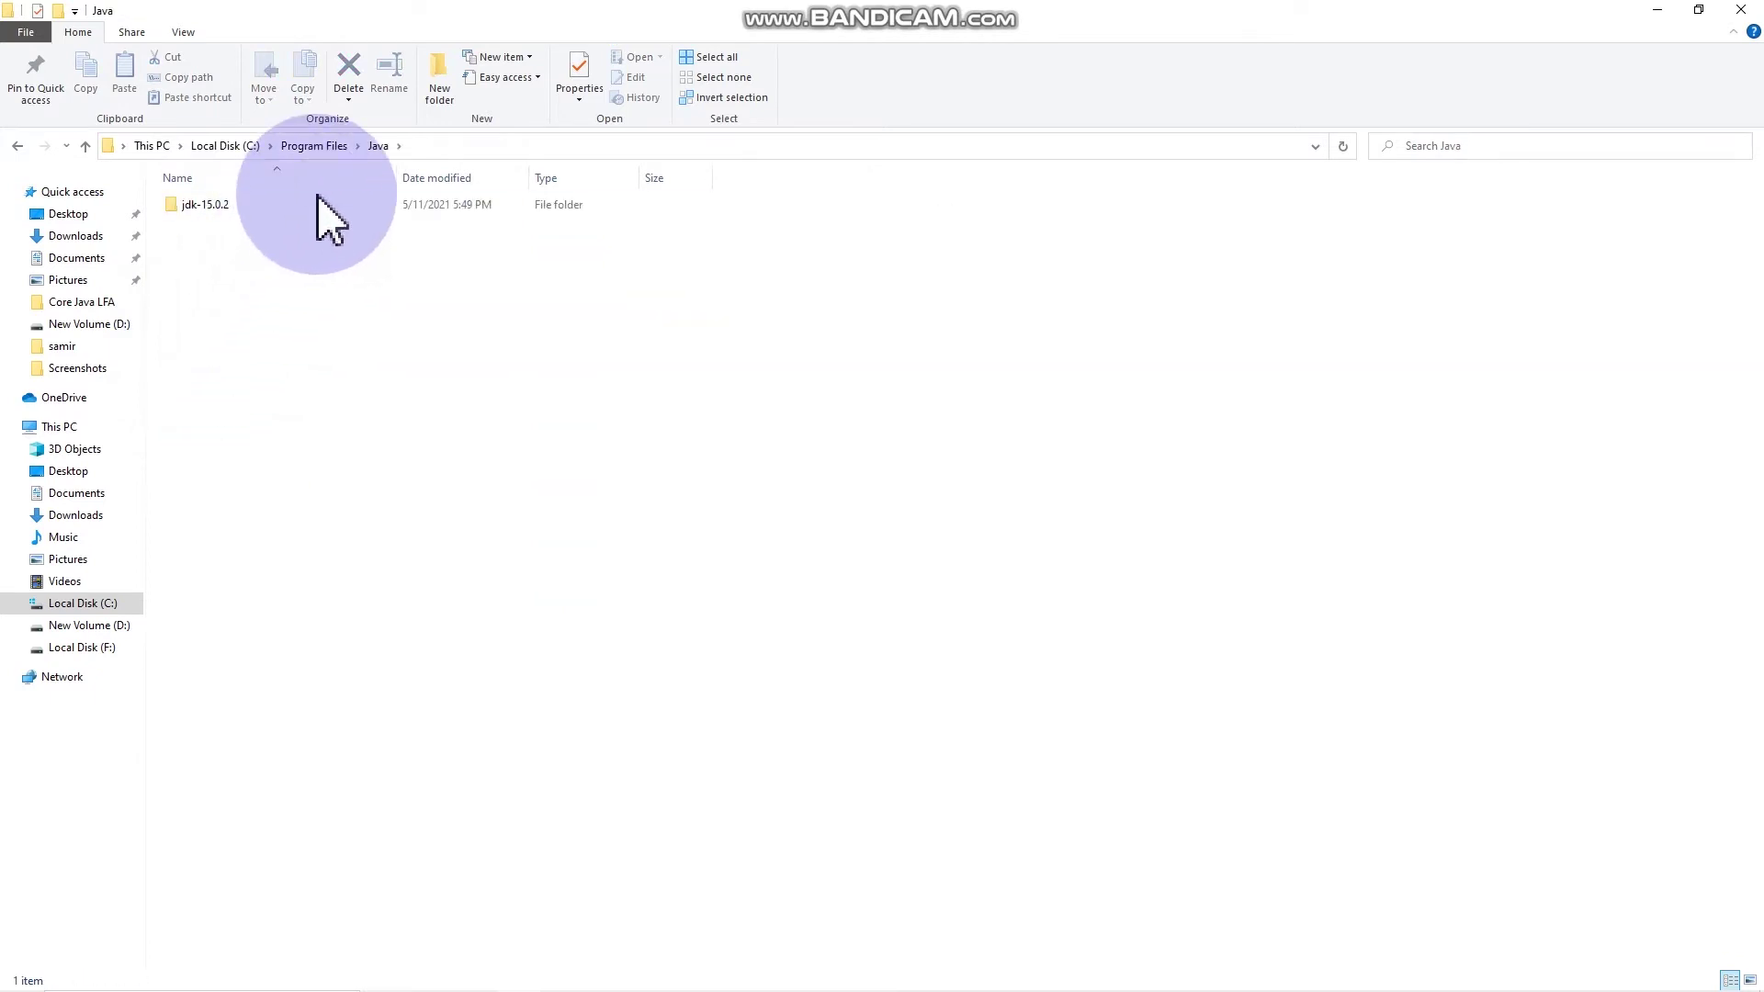
pyautogui.doubleClick(317, 204)
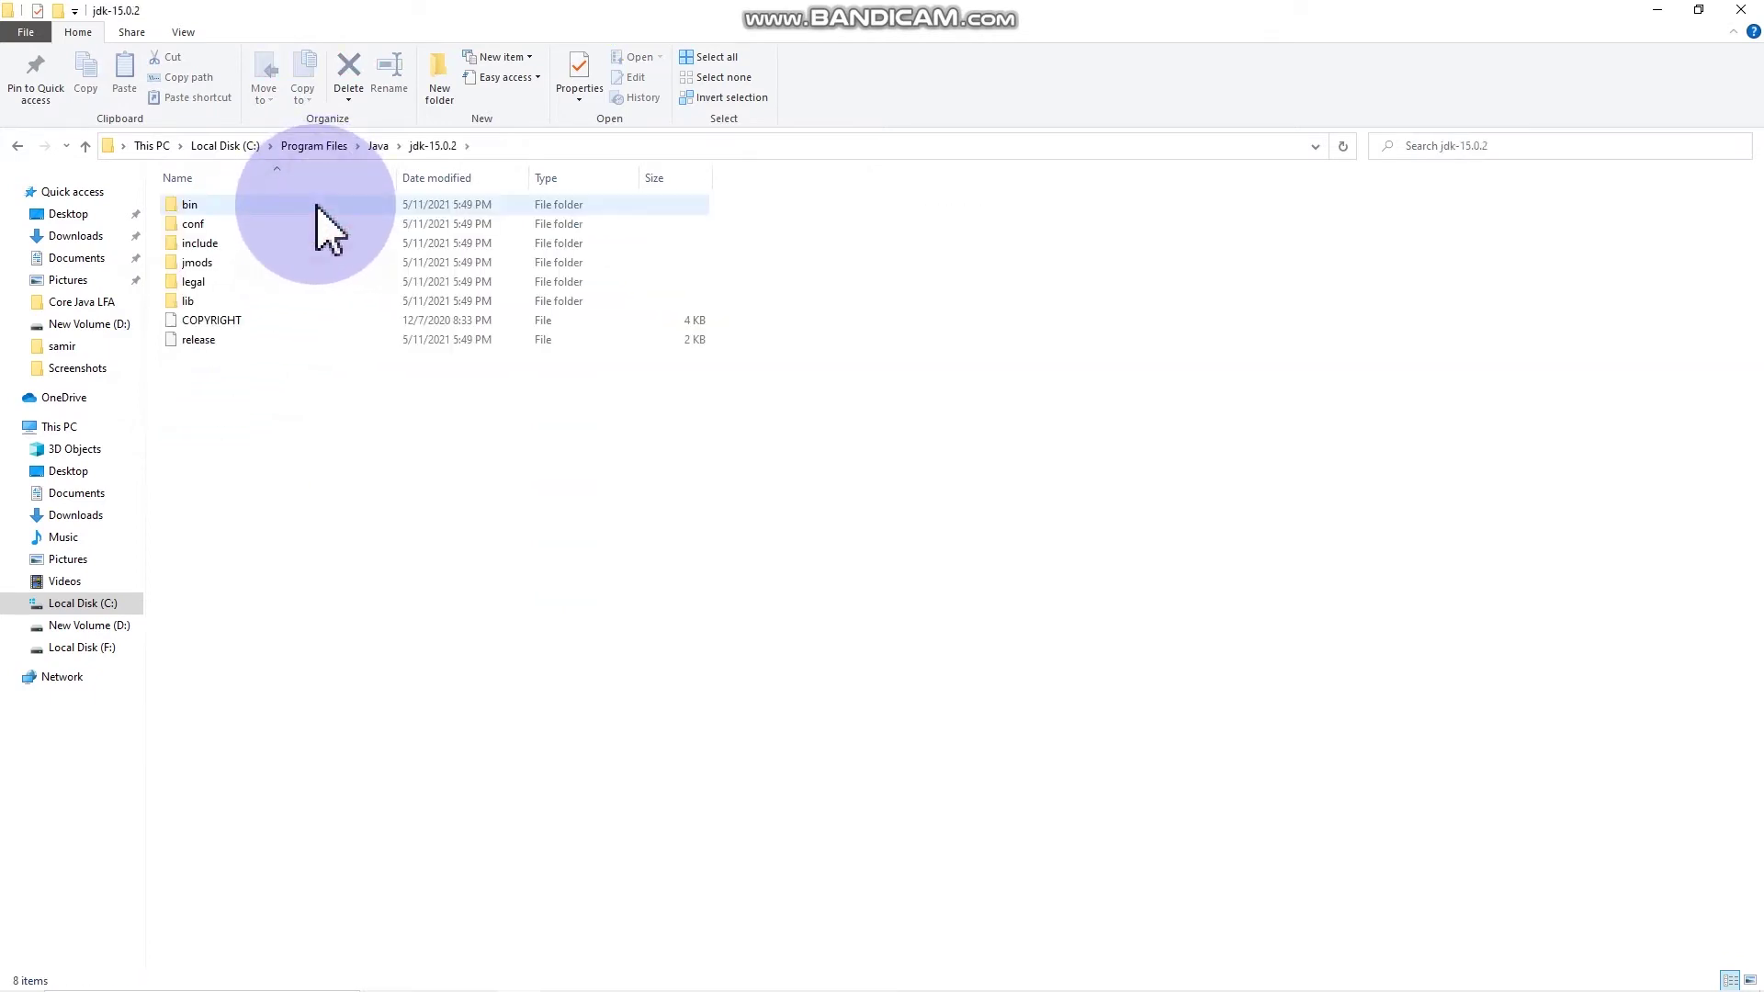
pyautogui.doubleClick(317, 206)
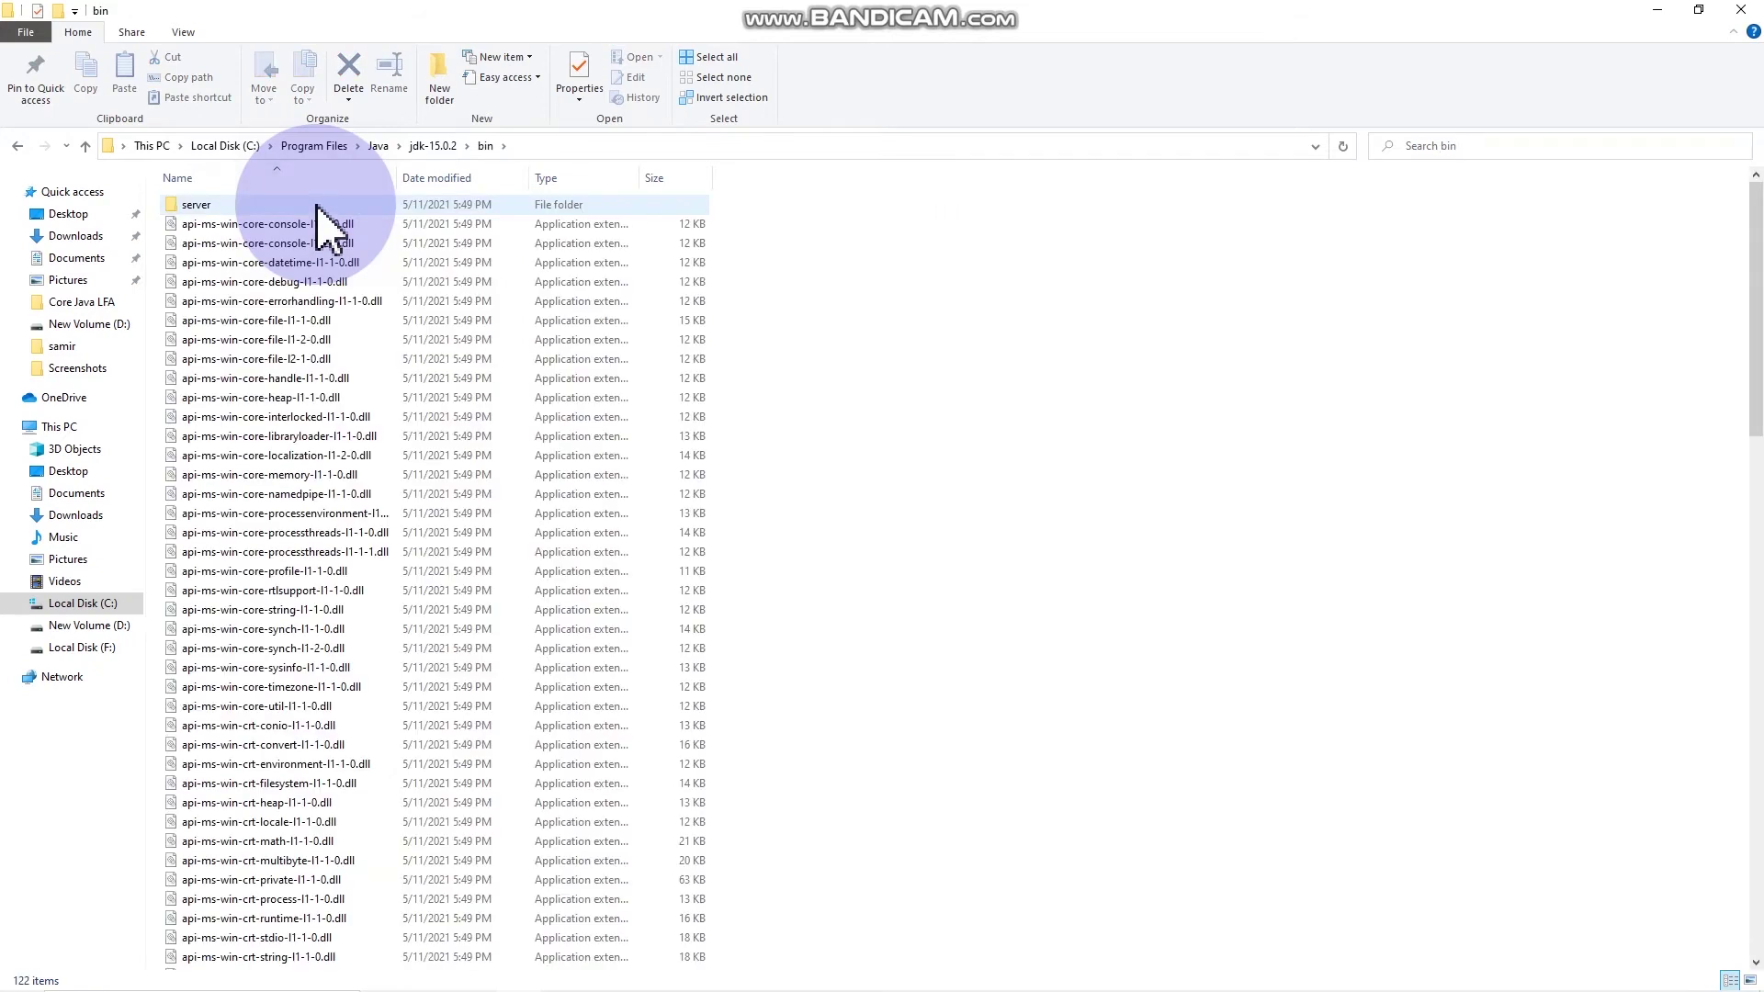
# Step: Copy the path C:\Program Files\Java\jdk-15.0.2\bin from the address bar
pyautogui.click(553, 145)
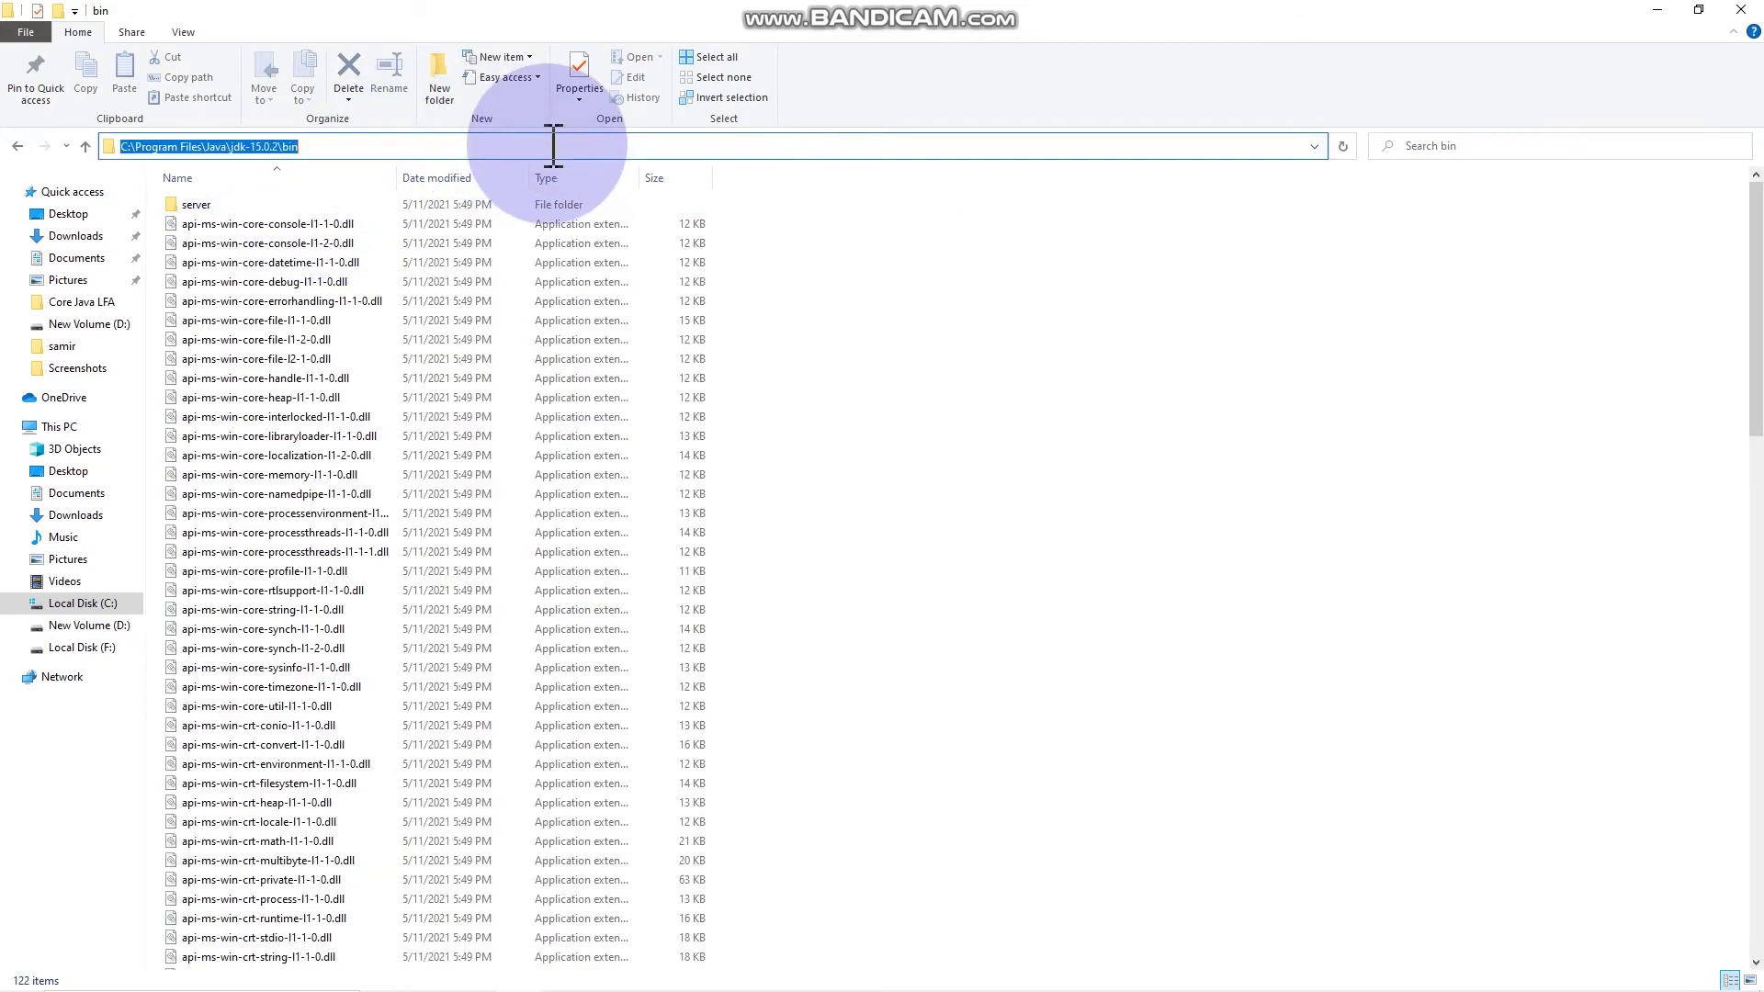
pyautogui.rightClick(553, 145)
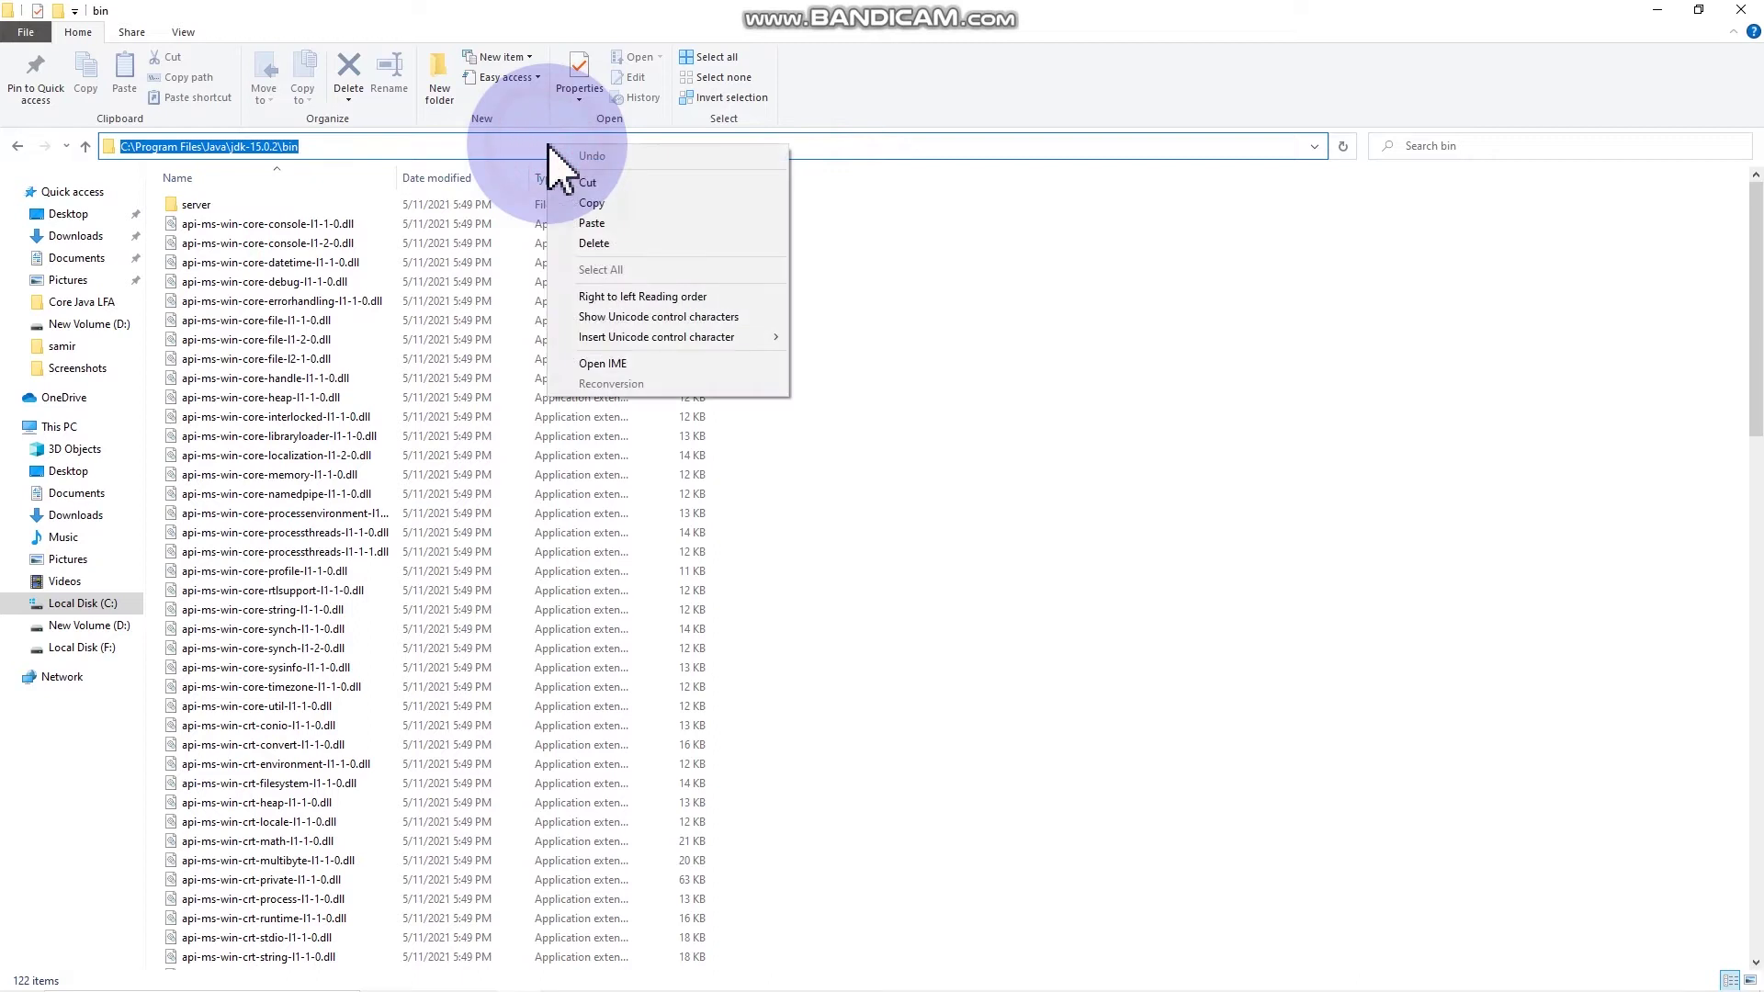
pyautogui.click(584, 203)
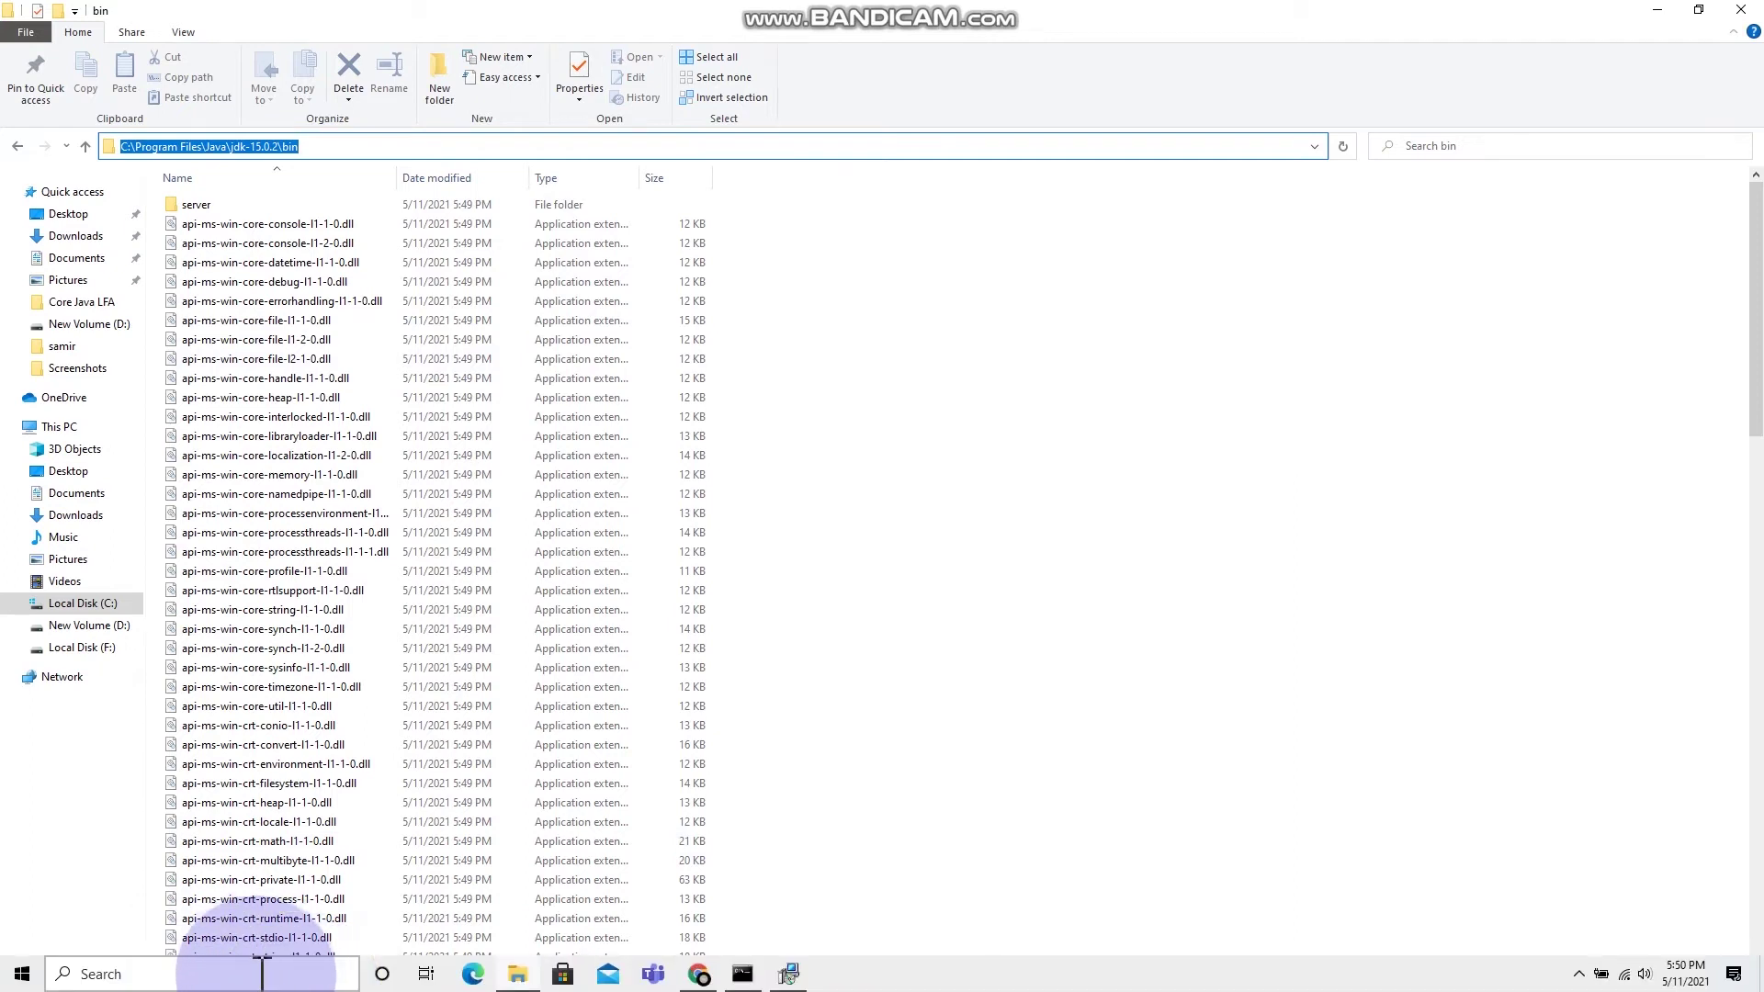
# Step: Search Windows for 'environment va' and open 'Edit the system environment variables'
pyautogui.click(262, 971)
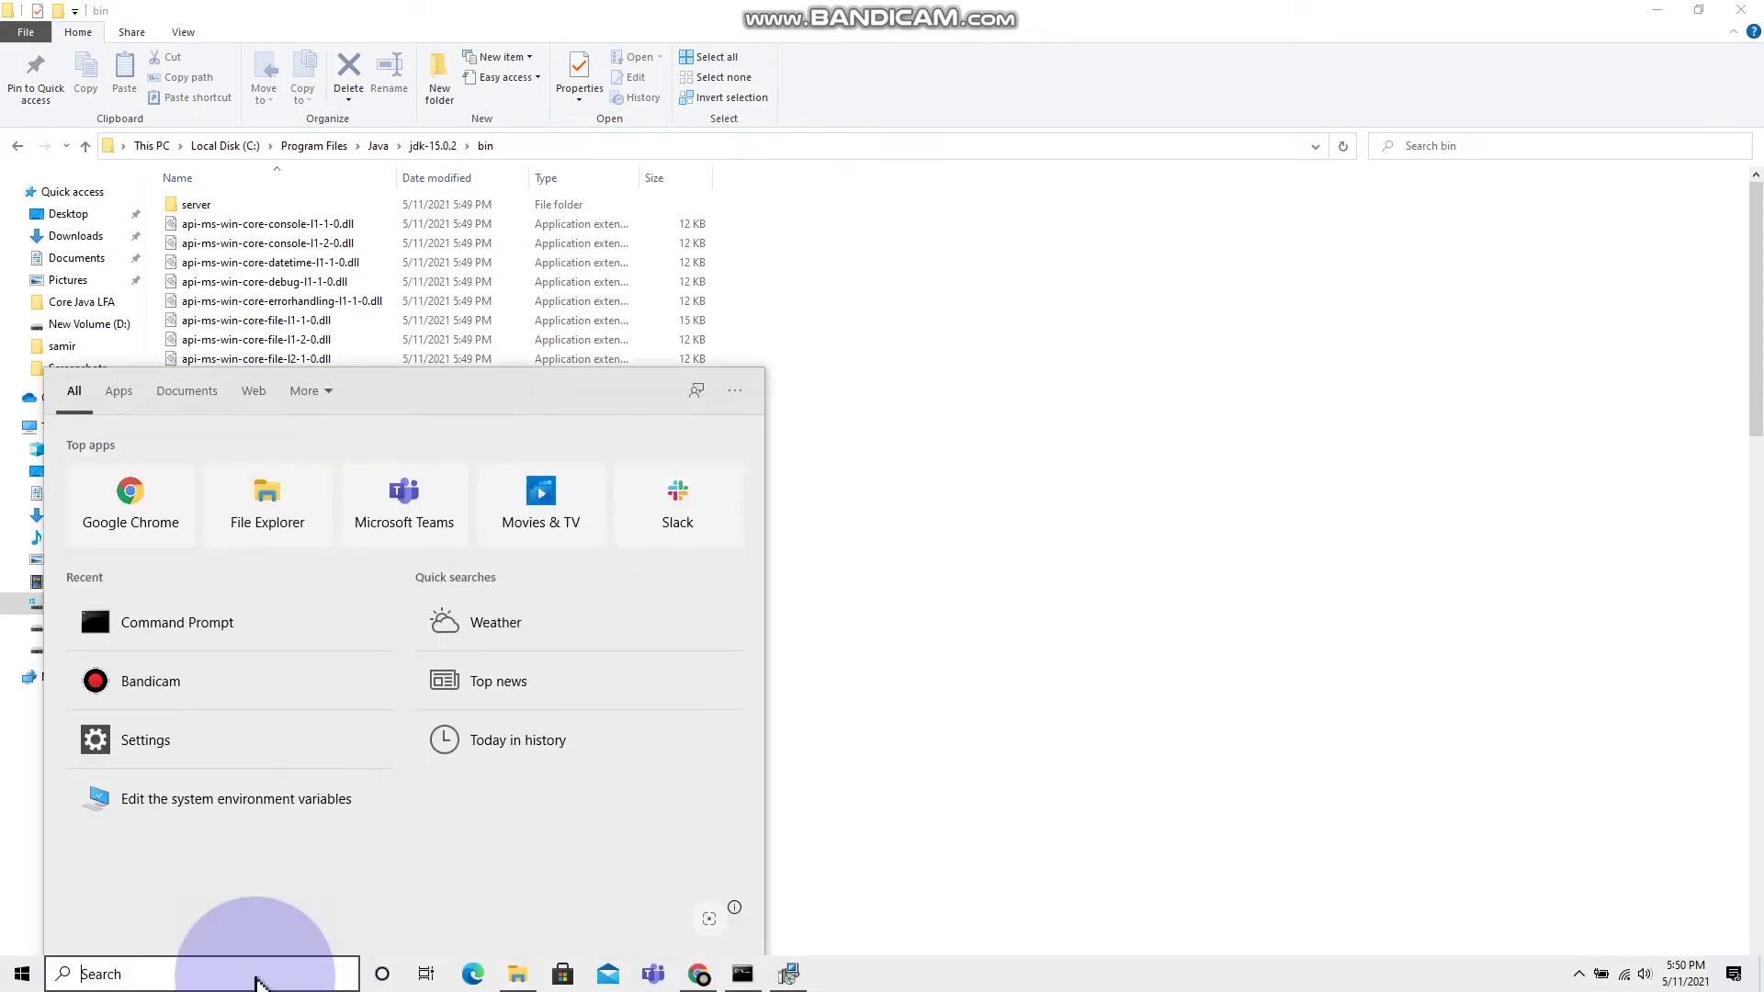
pyautogui.write('environment va')
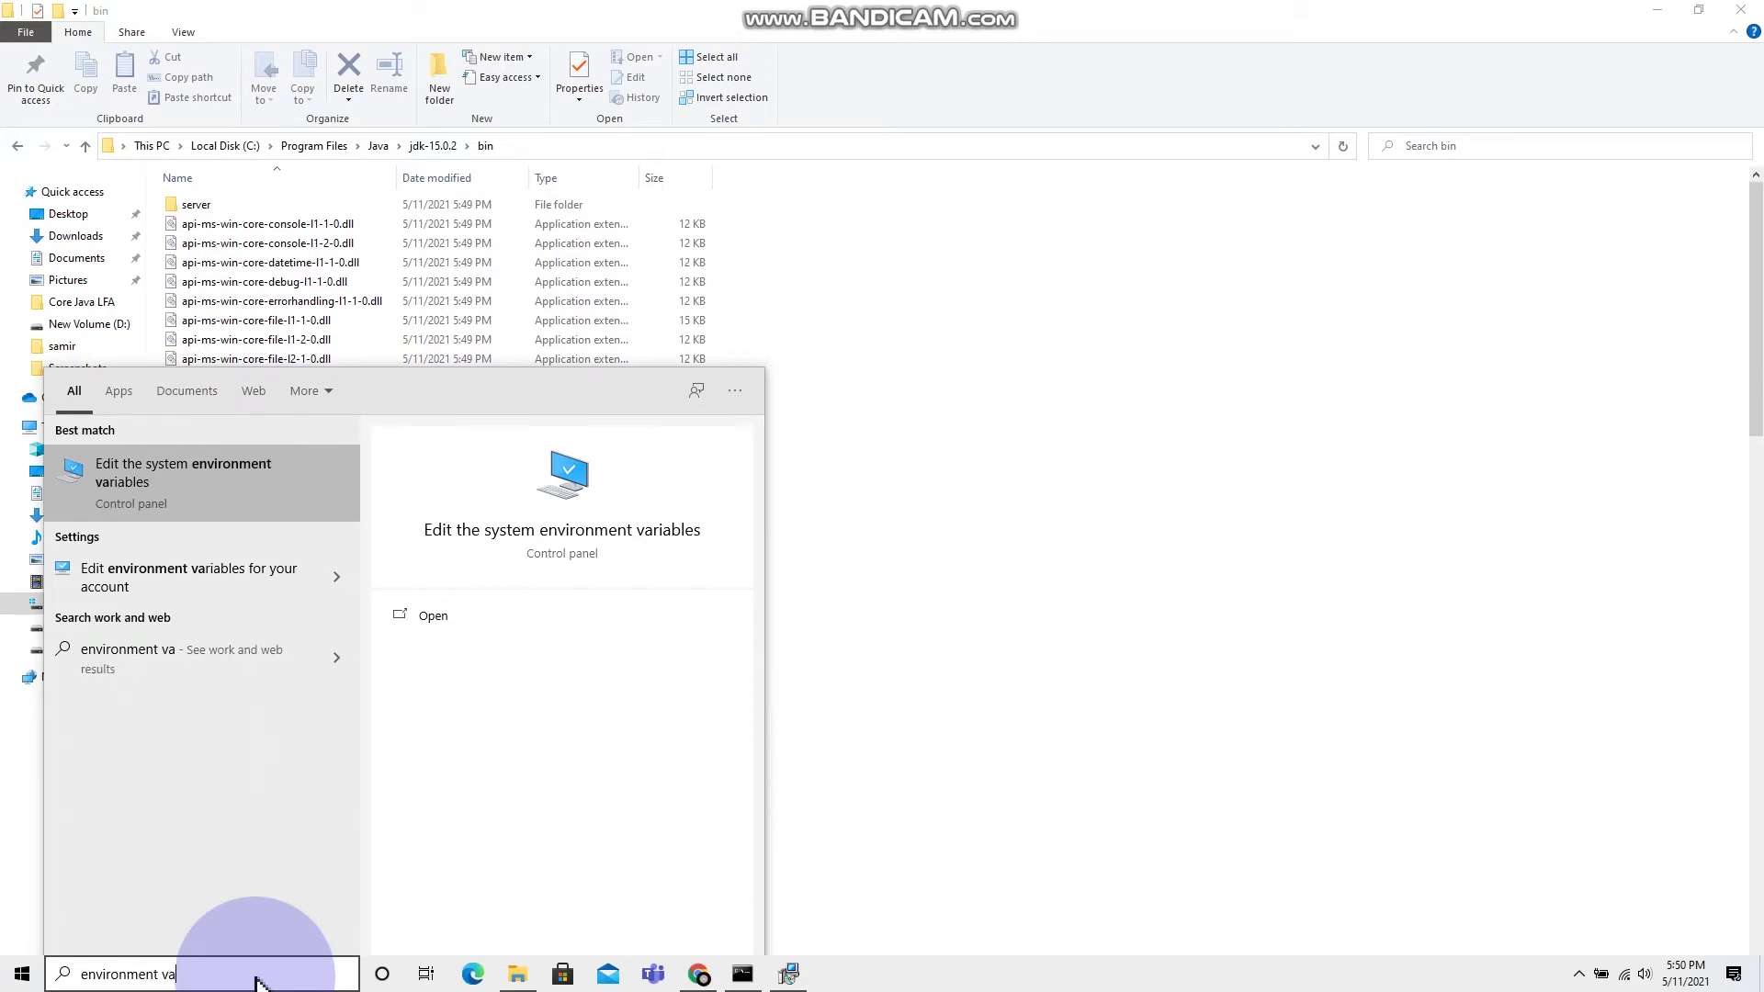
pyautogui.click(188, 501)
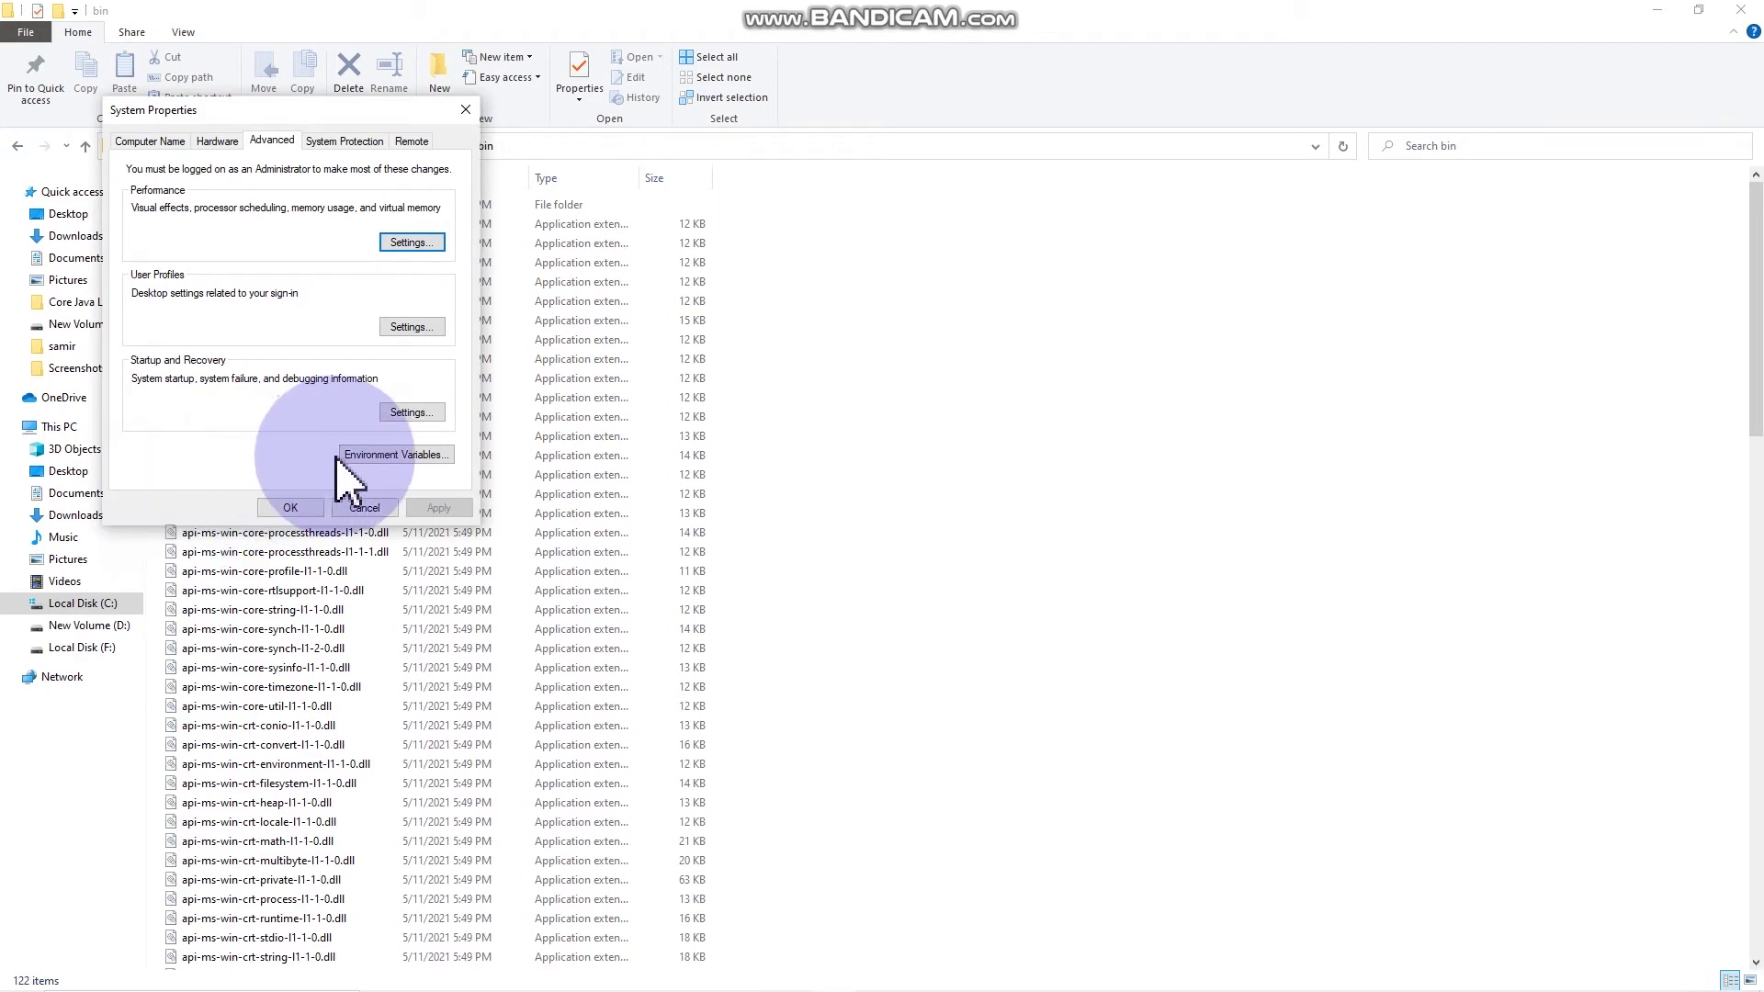
# Step: Create user variable JAVA_HOME with value C:\Program Files\Java\jdk-15.0.2\bin
pyautogui.click(376, 455)
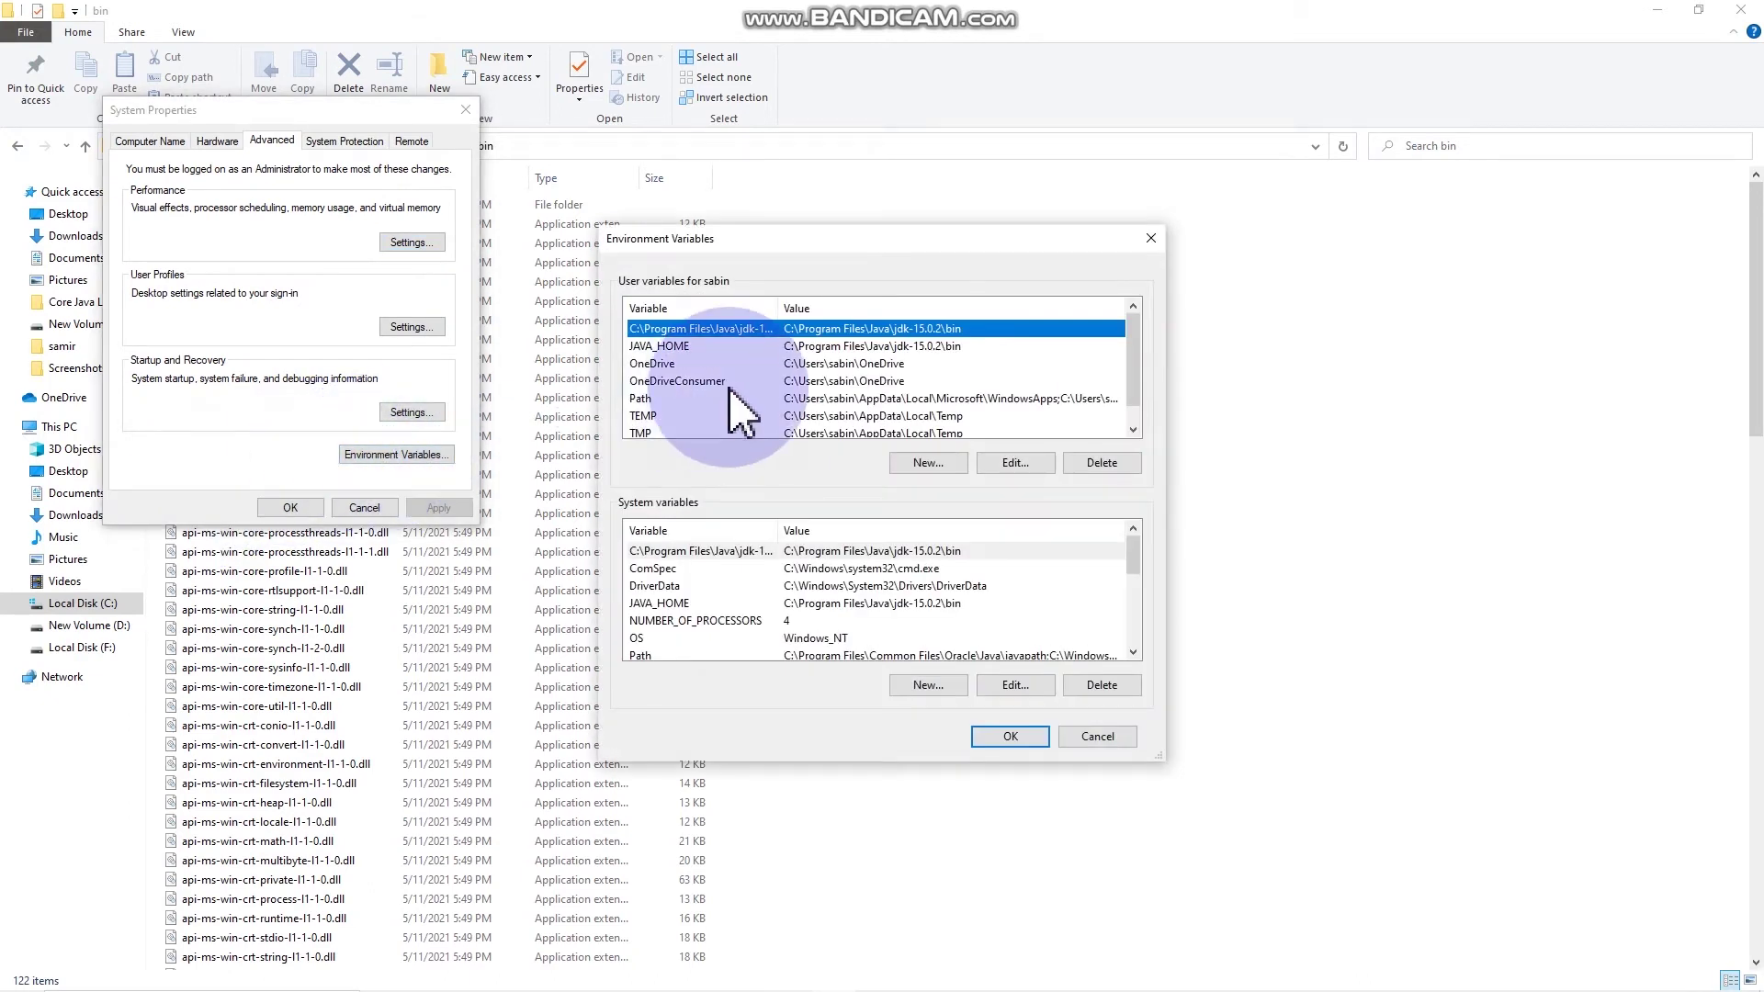
pyautogui.click(934, 462)
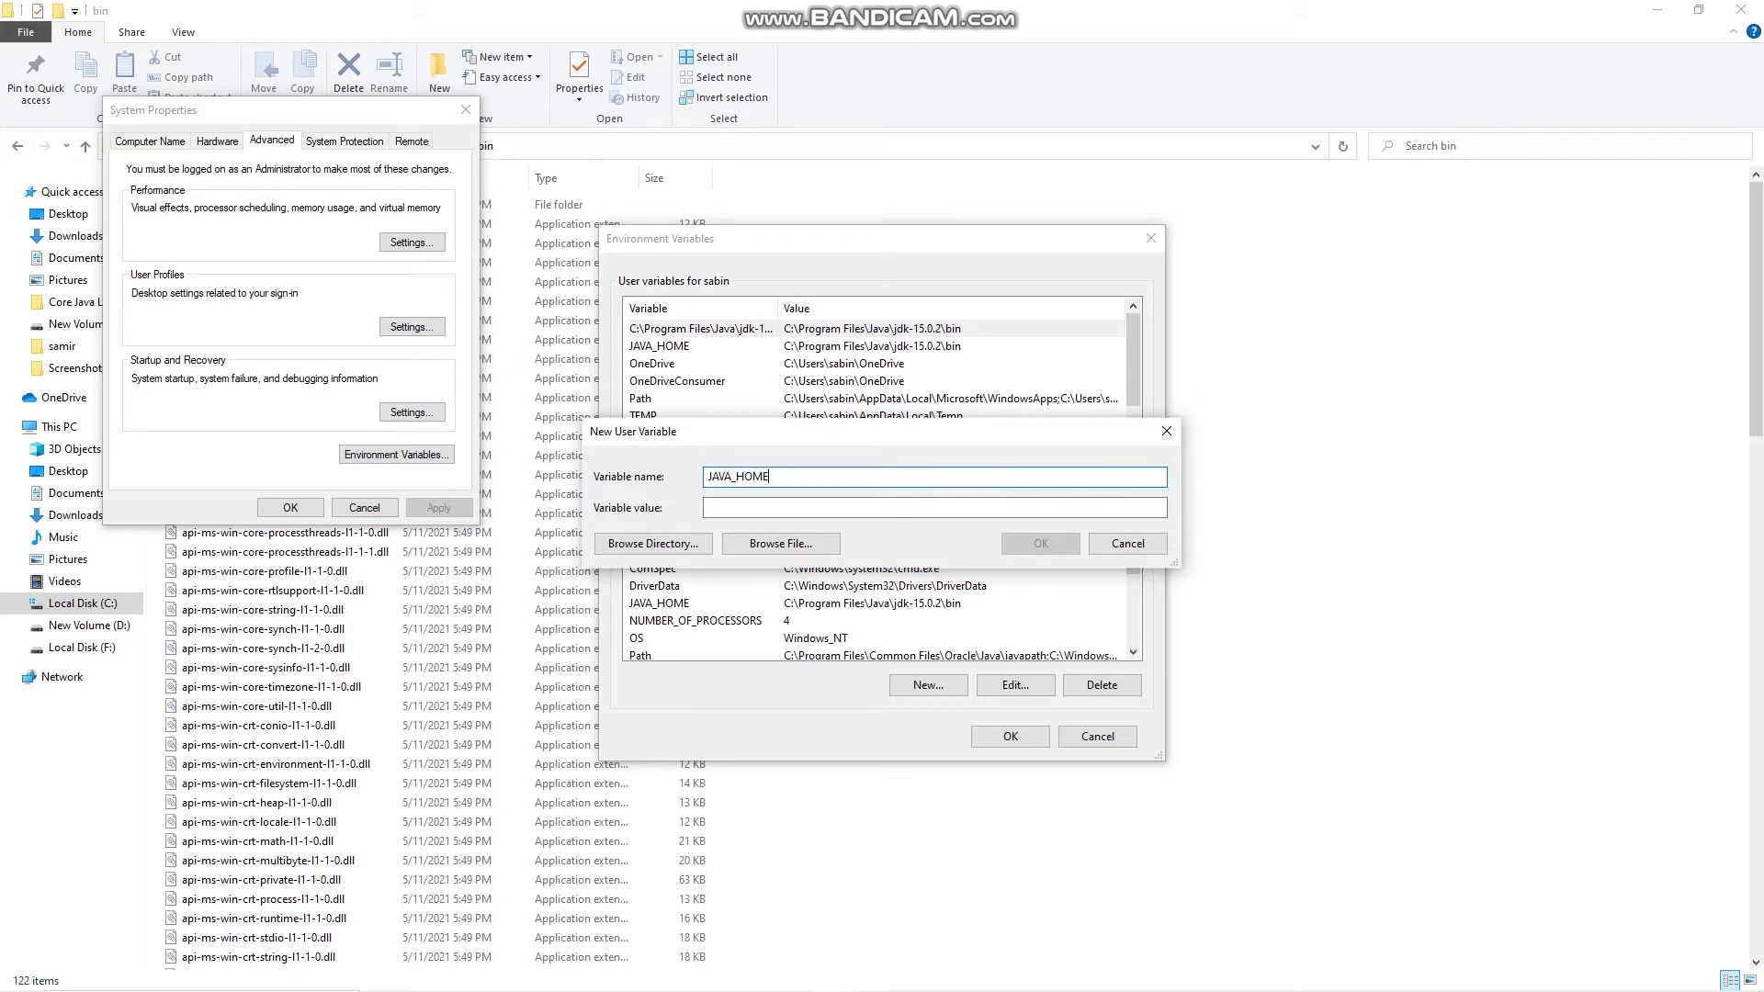
pyautogui.press('Tab')
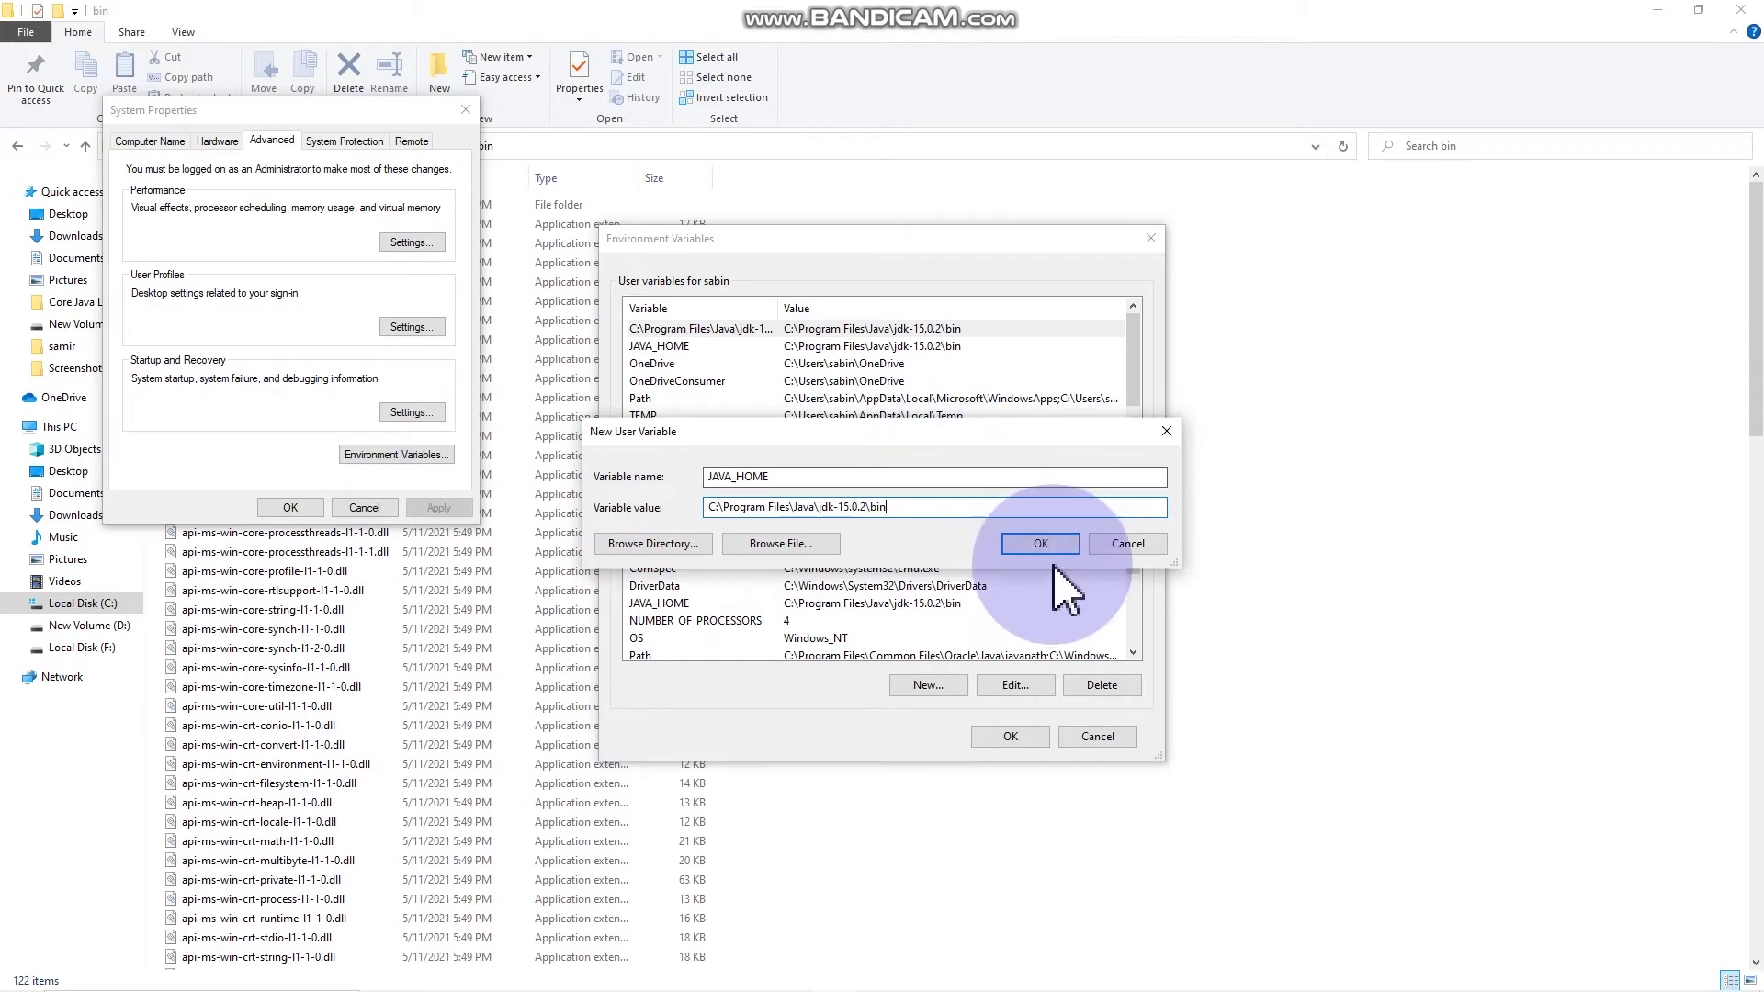
pyautogui.click(1047, 550)
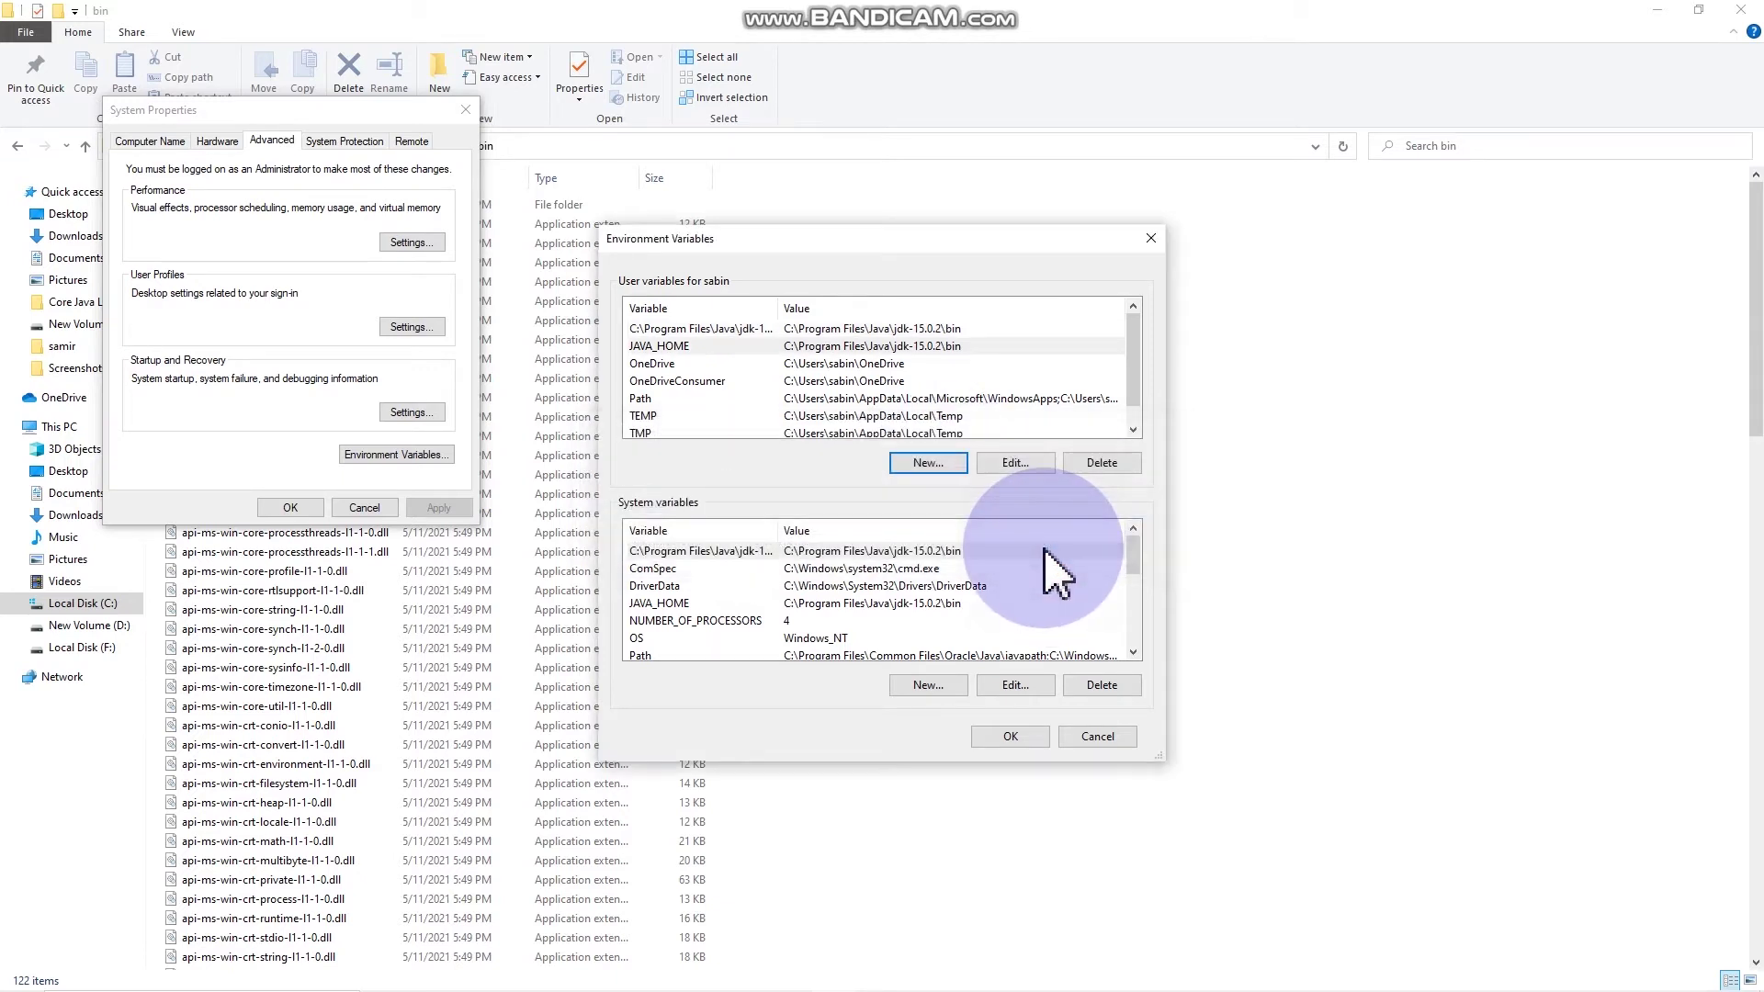
# Step: Add system variable JAVA_HOME with the pasted JDK bin path, then OK all dialogs
pyautogui.click(926, 684)
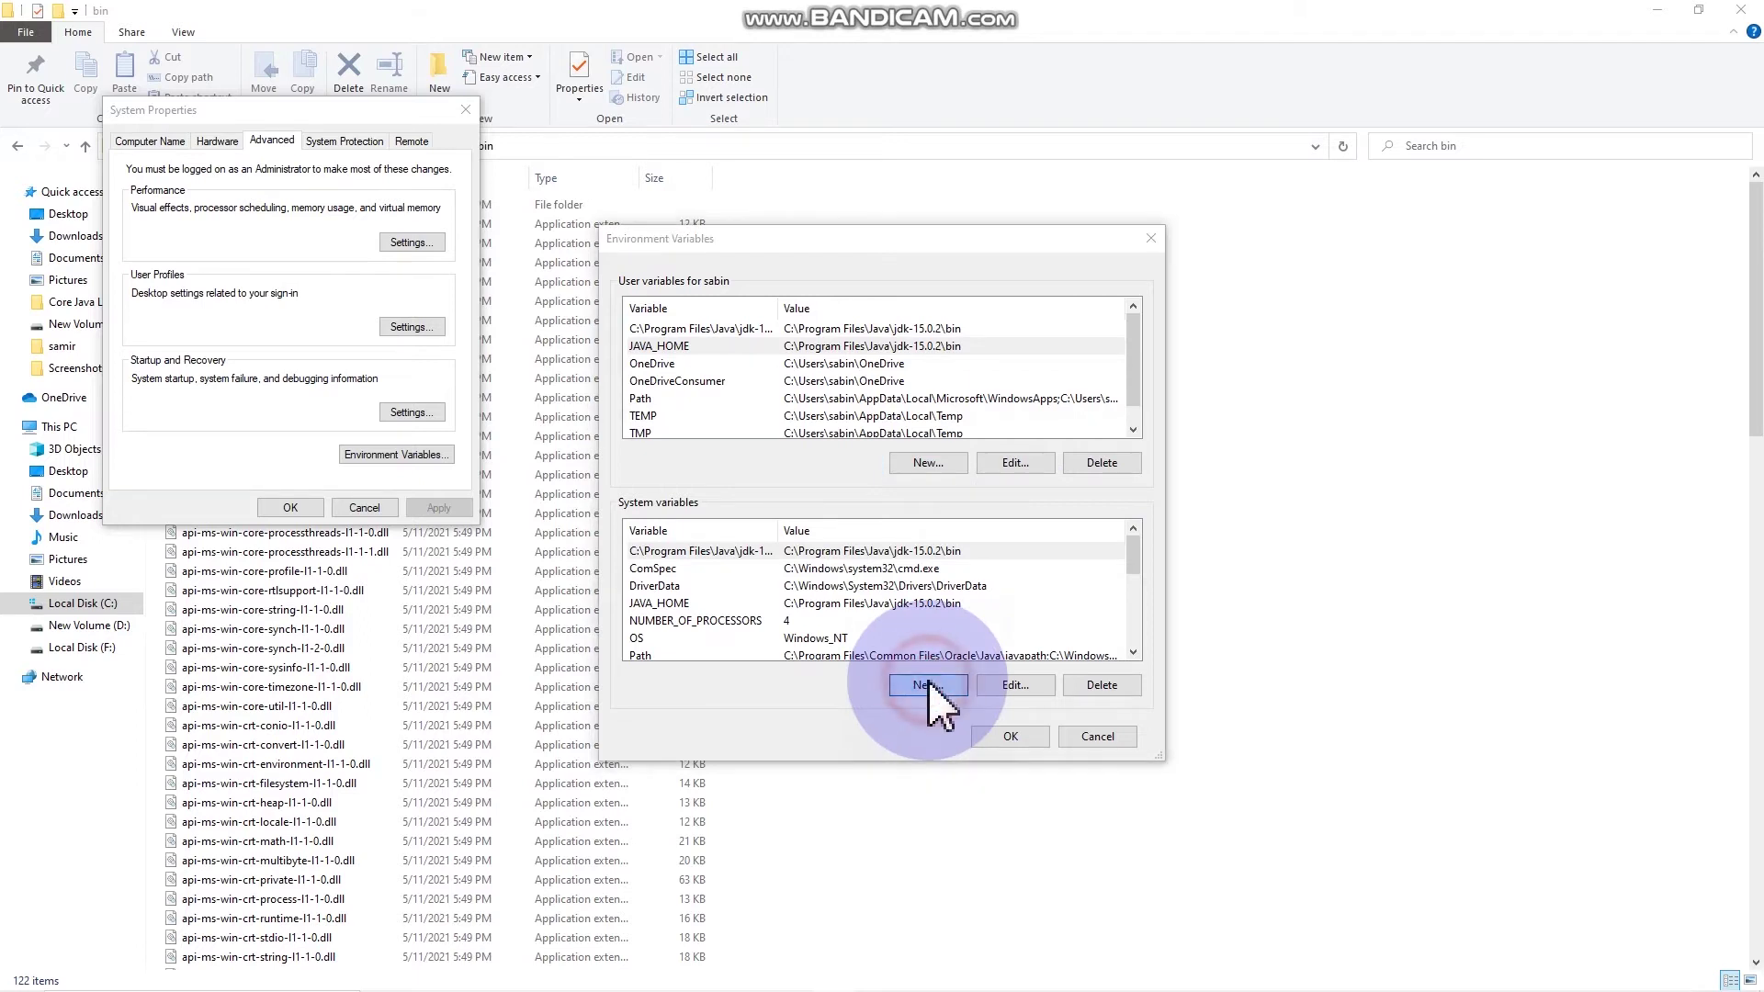
pyautogui.write('JAVA_')
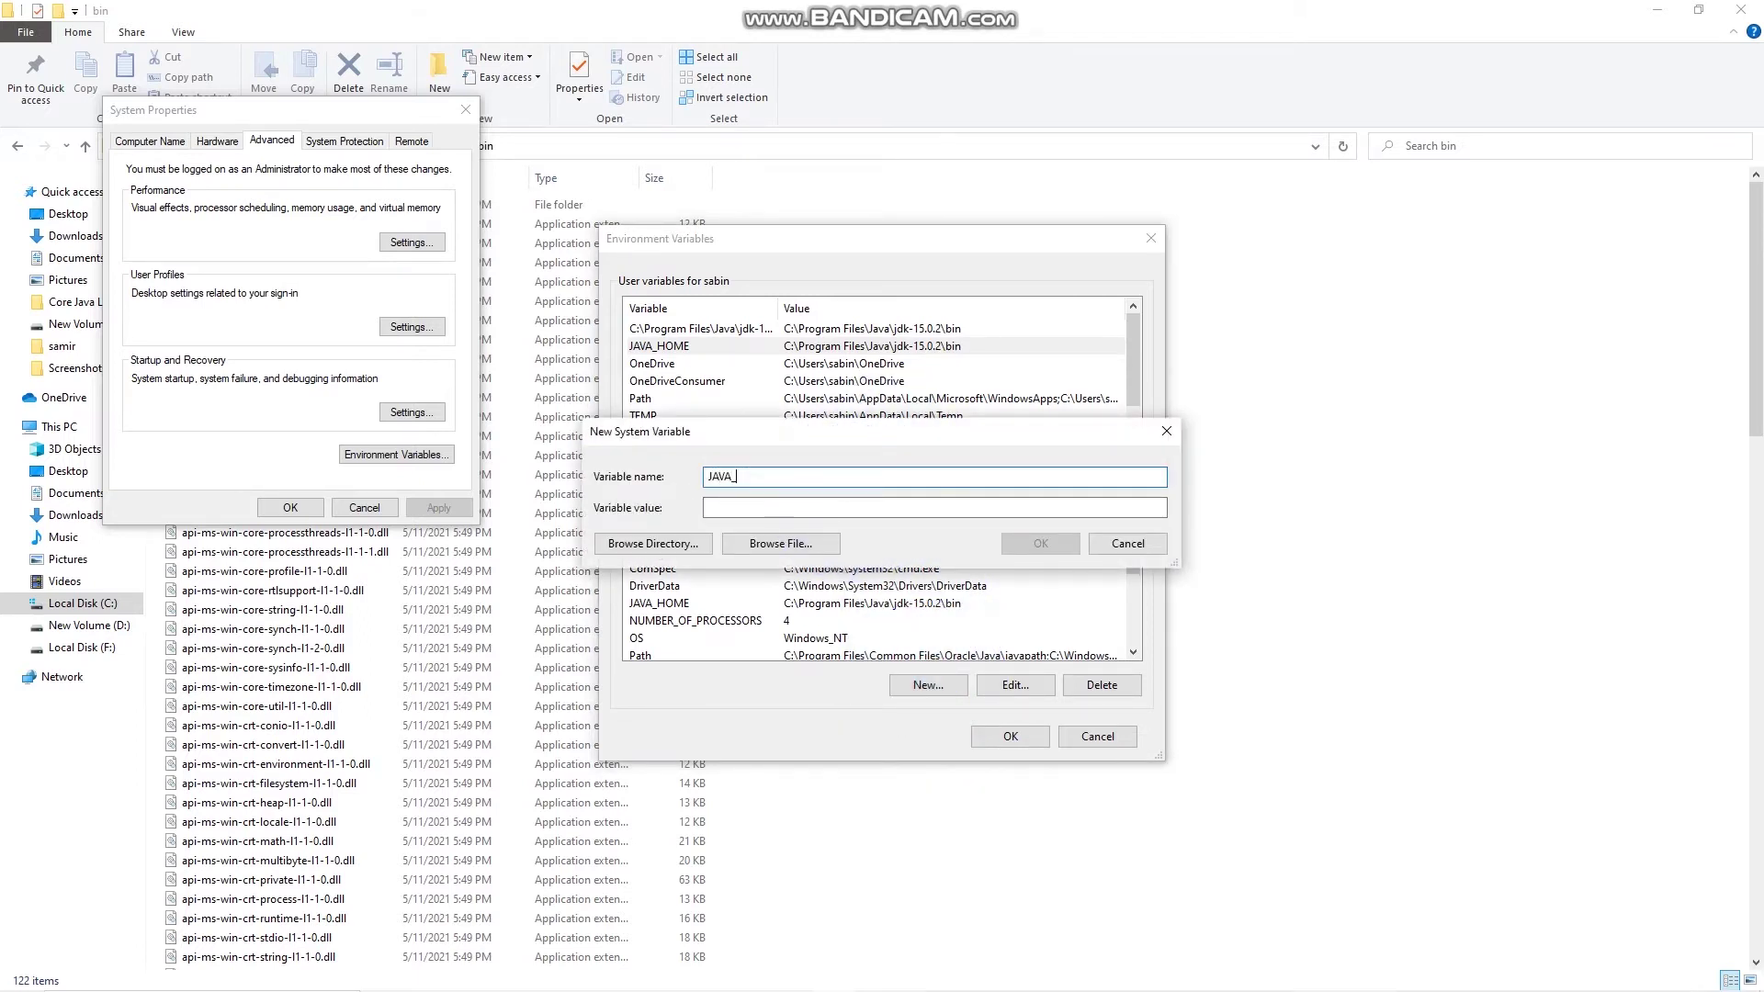
pyautogui.write('HOME')
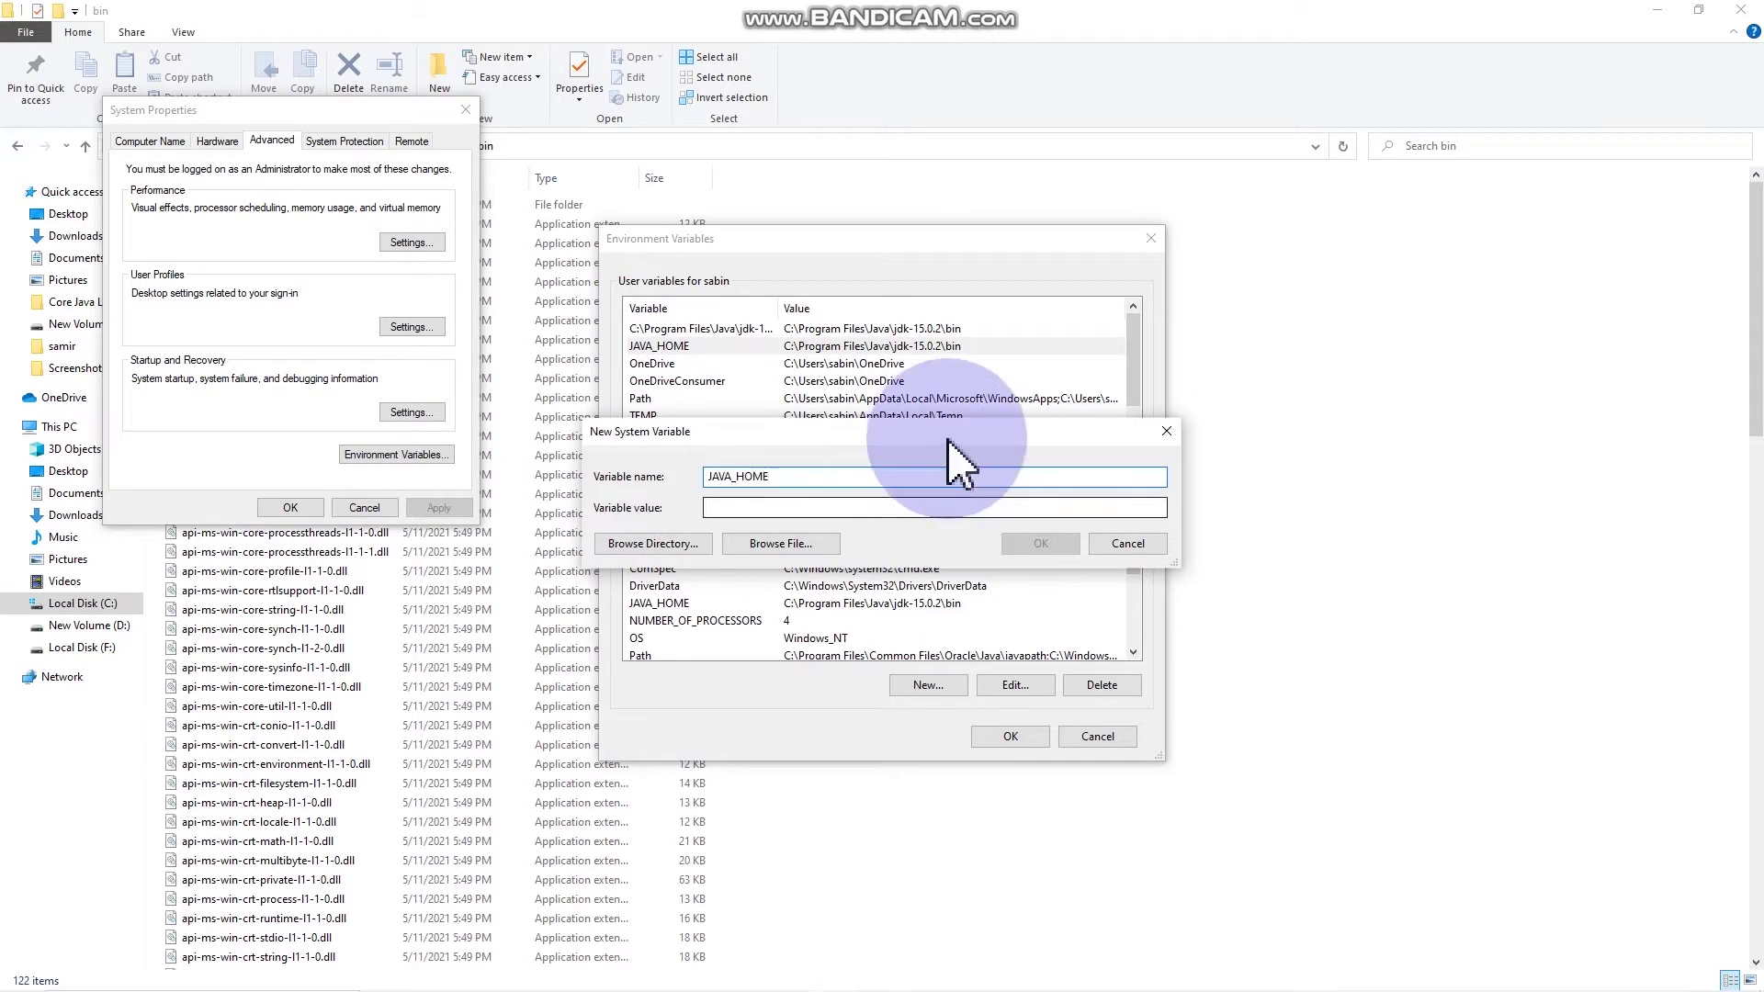
pyautogui.click(875, 508)
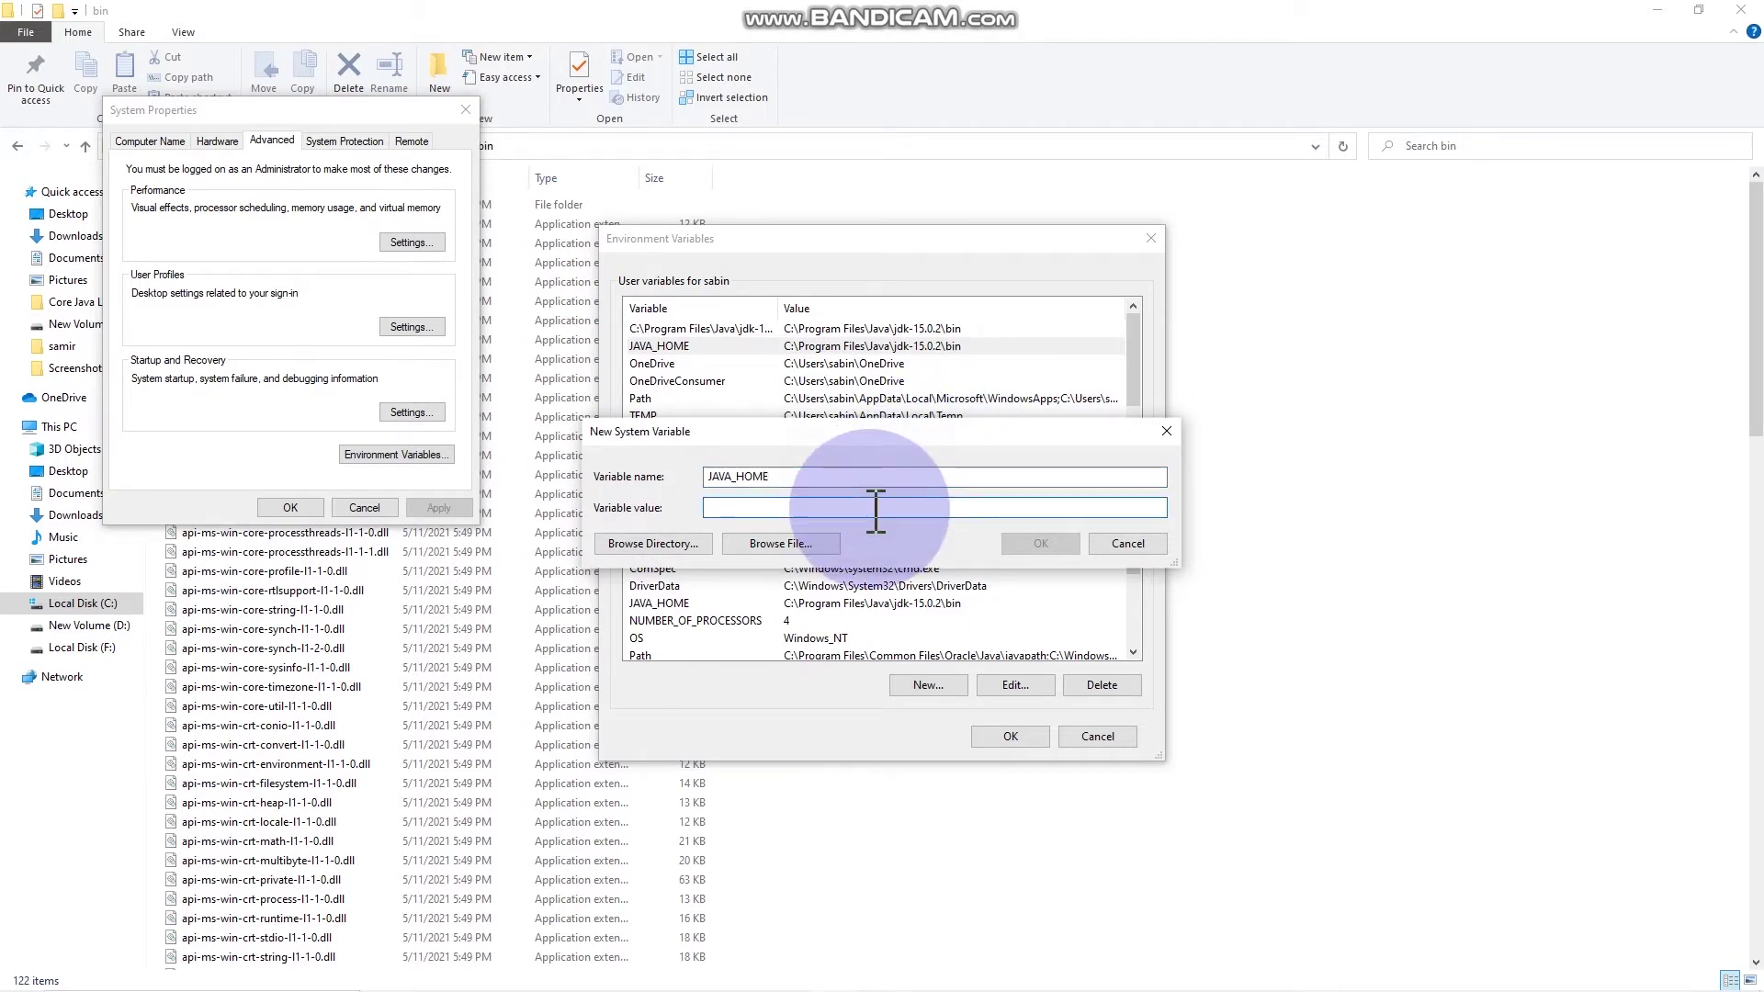
pyautogui.rightClick(873, 509)
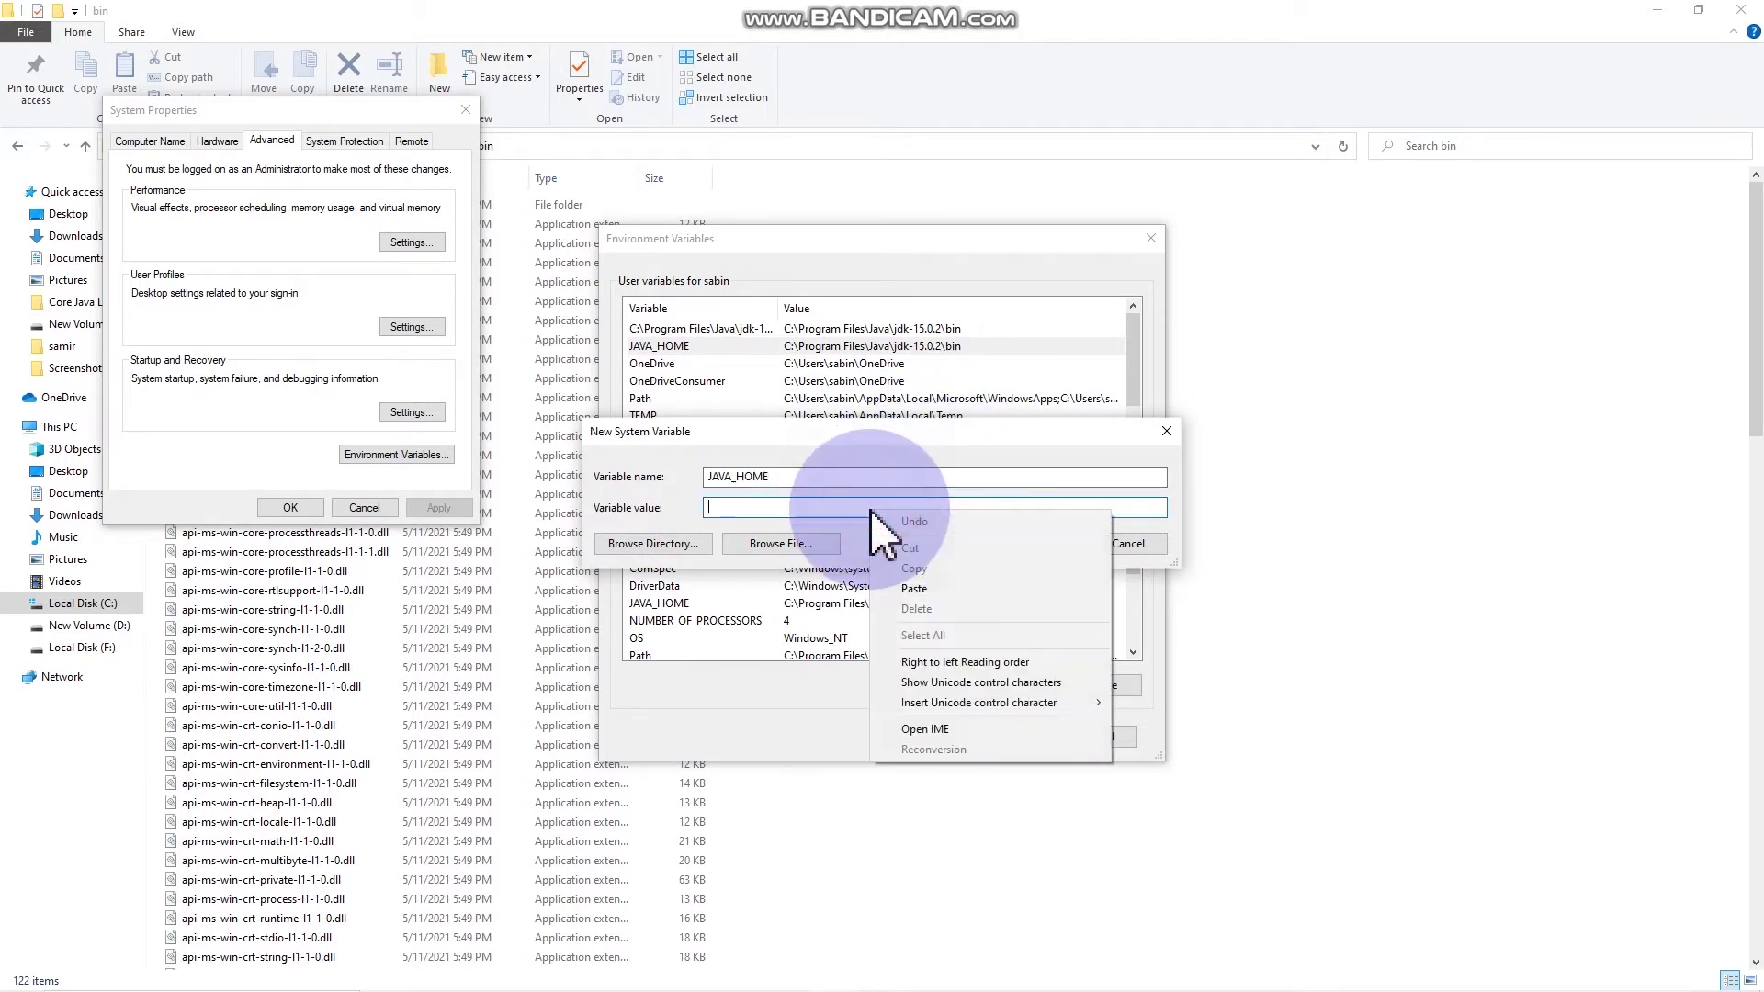
pyautogui.click(919, 589)
pyautogui.click(1066, 543)
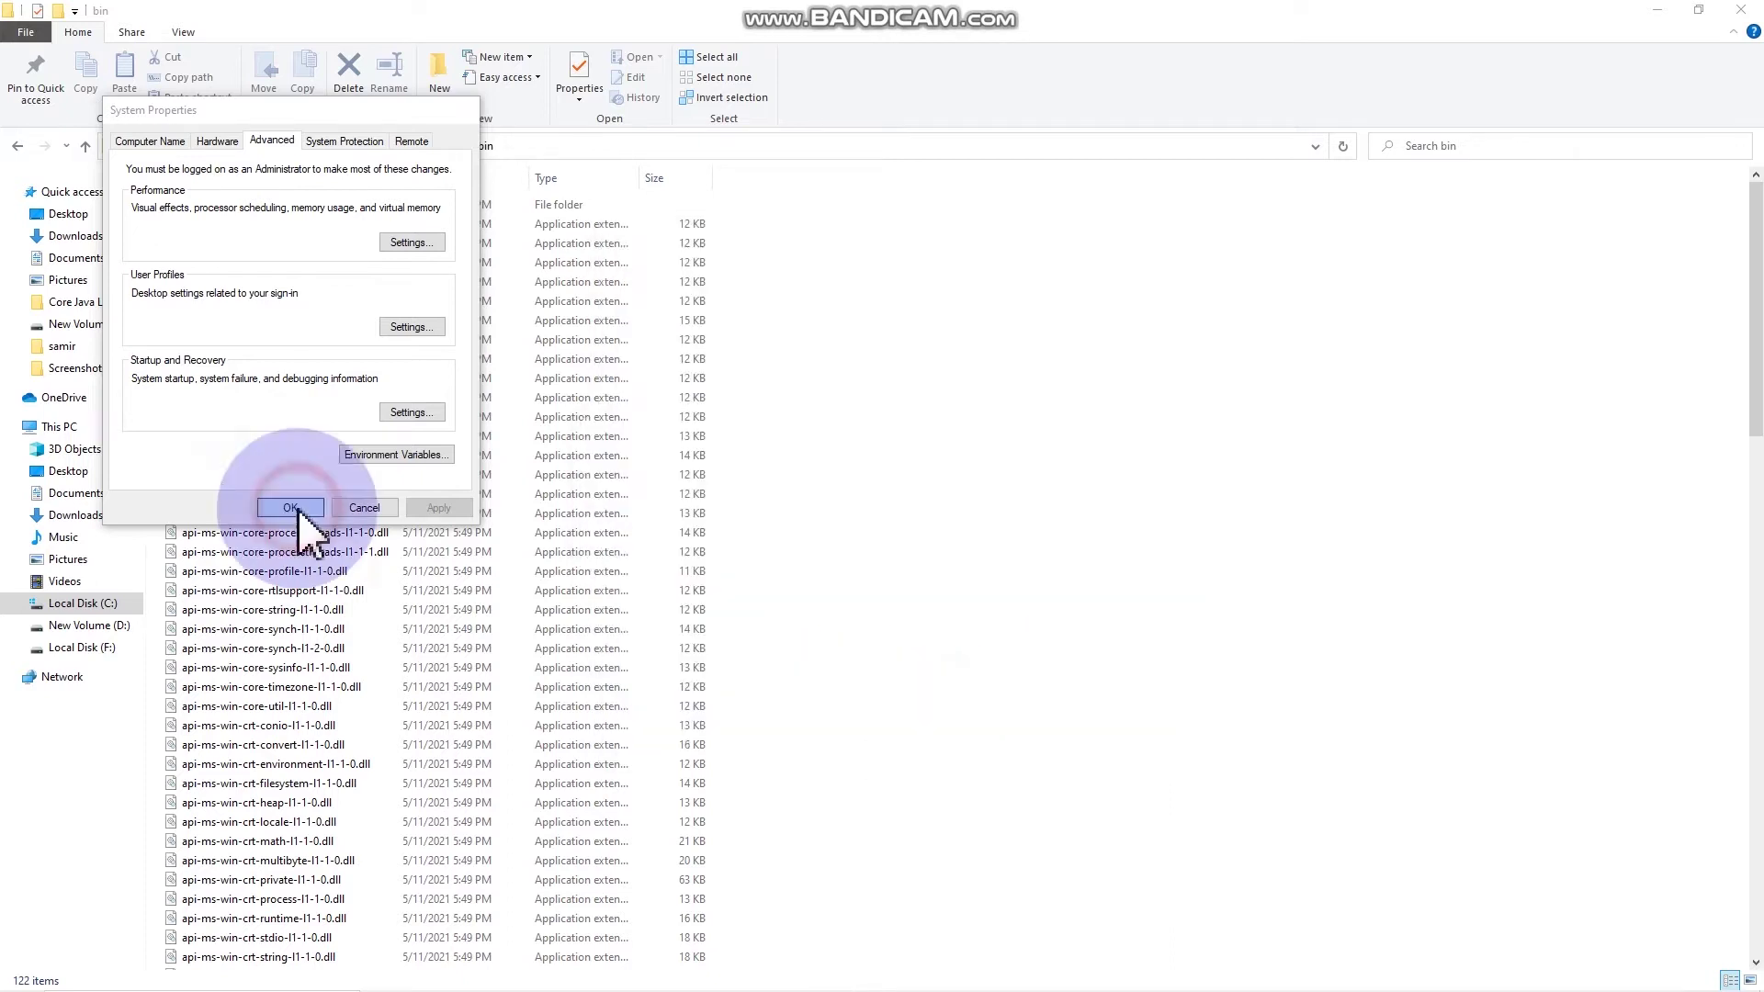
pyautogui.click(292, 507)
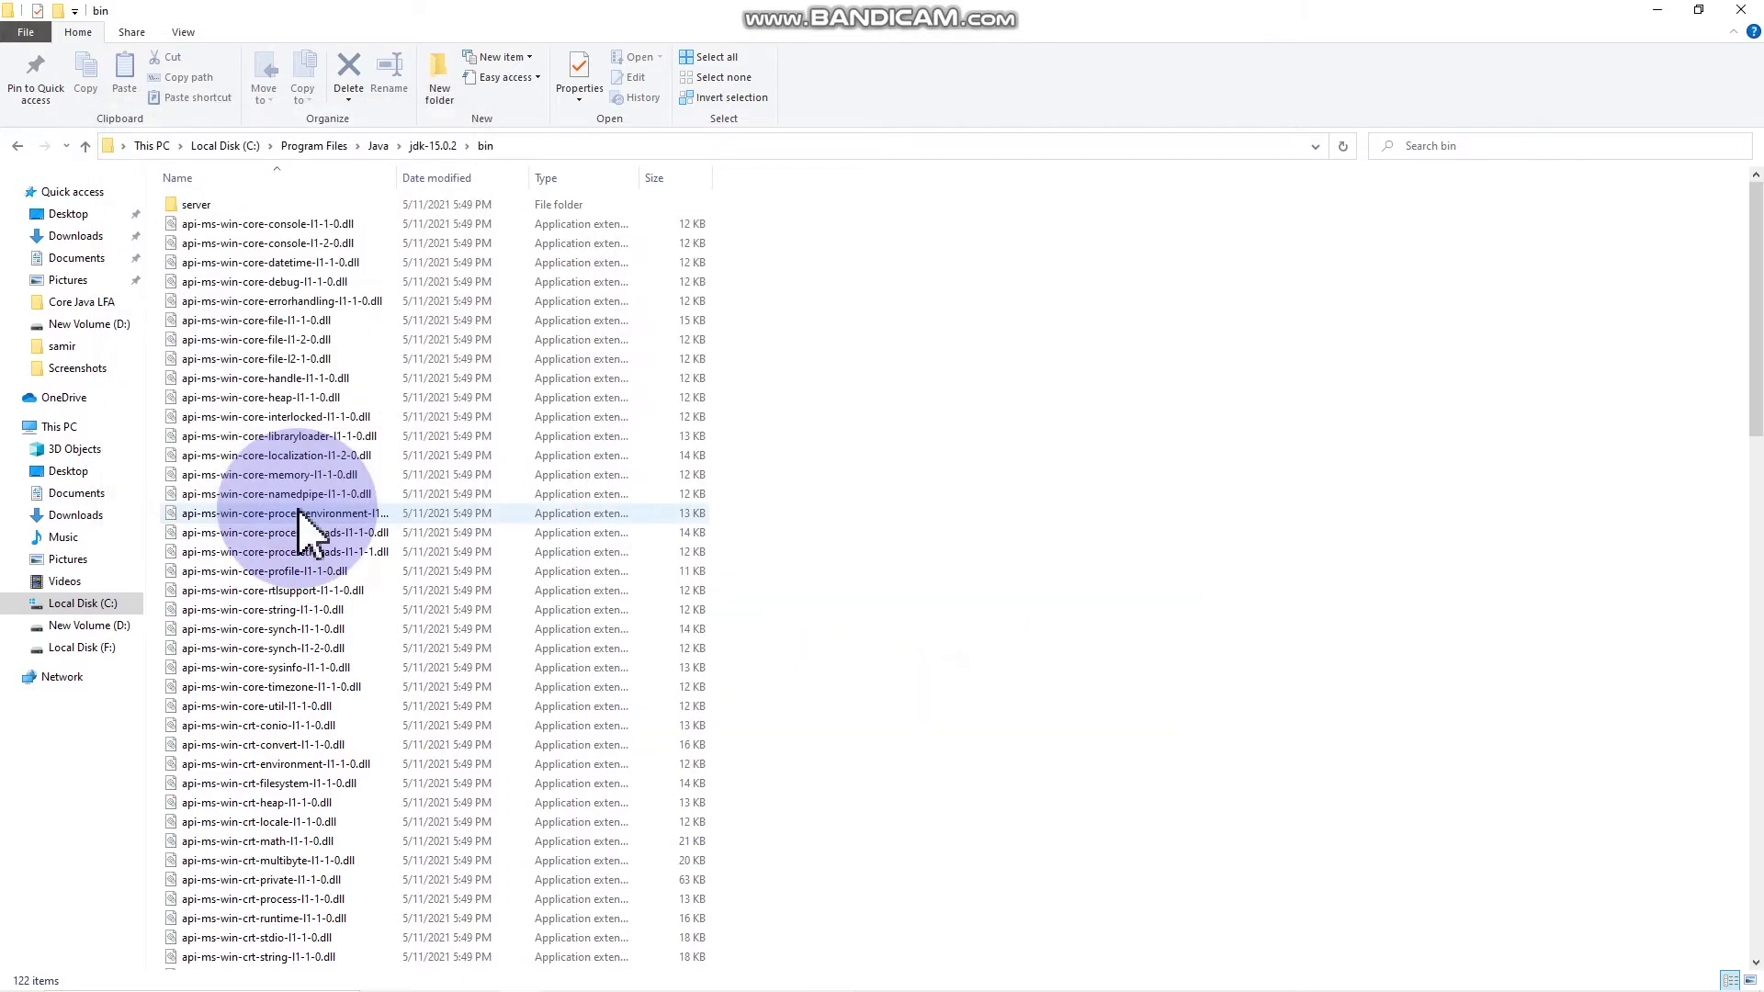
# Step: Close the bin folder window, minimize Chrome and dismiss the JDK installation complete dialog
pyautogui.click(1743, 11)
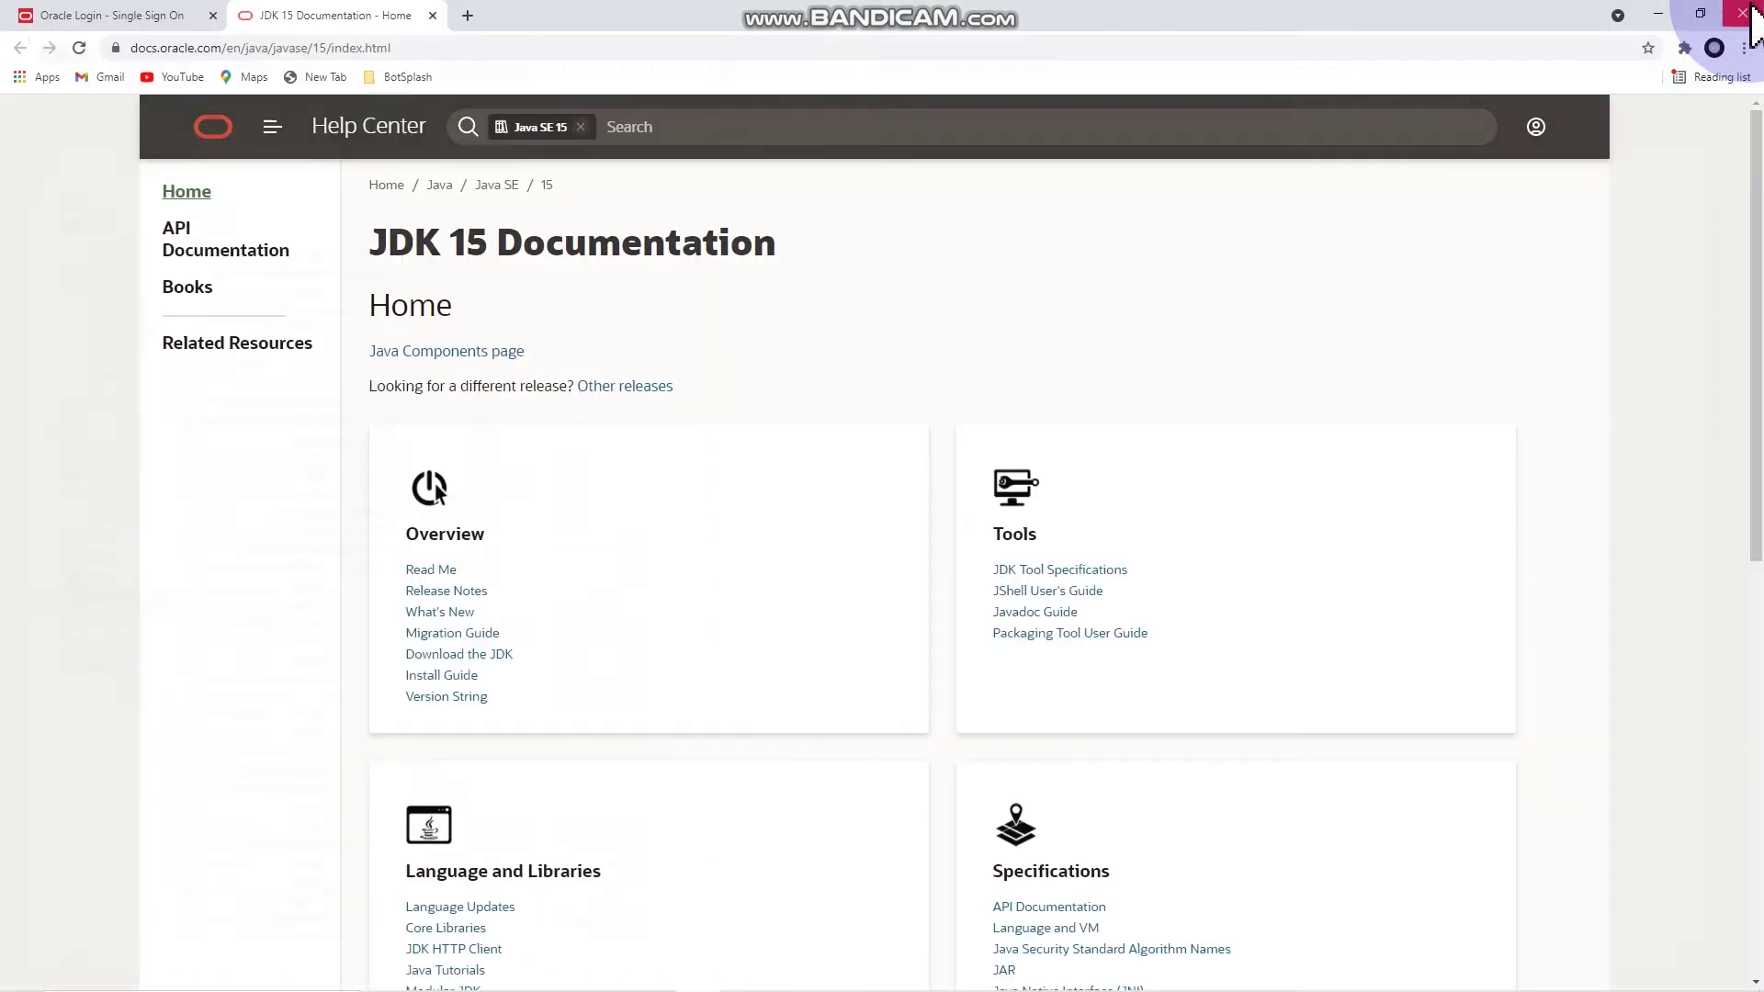
pyautogui.click(1670, 19)
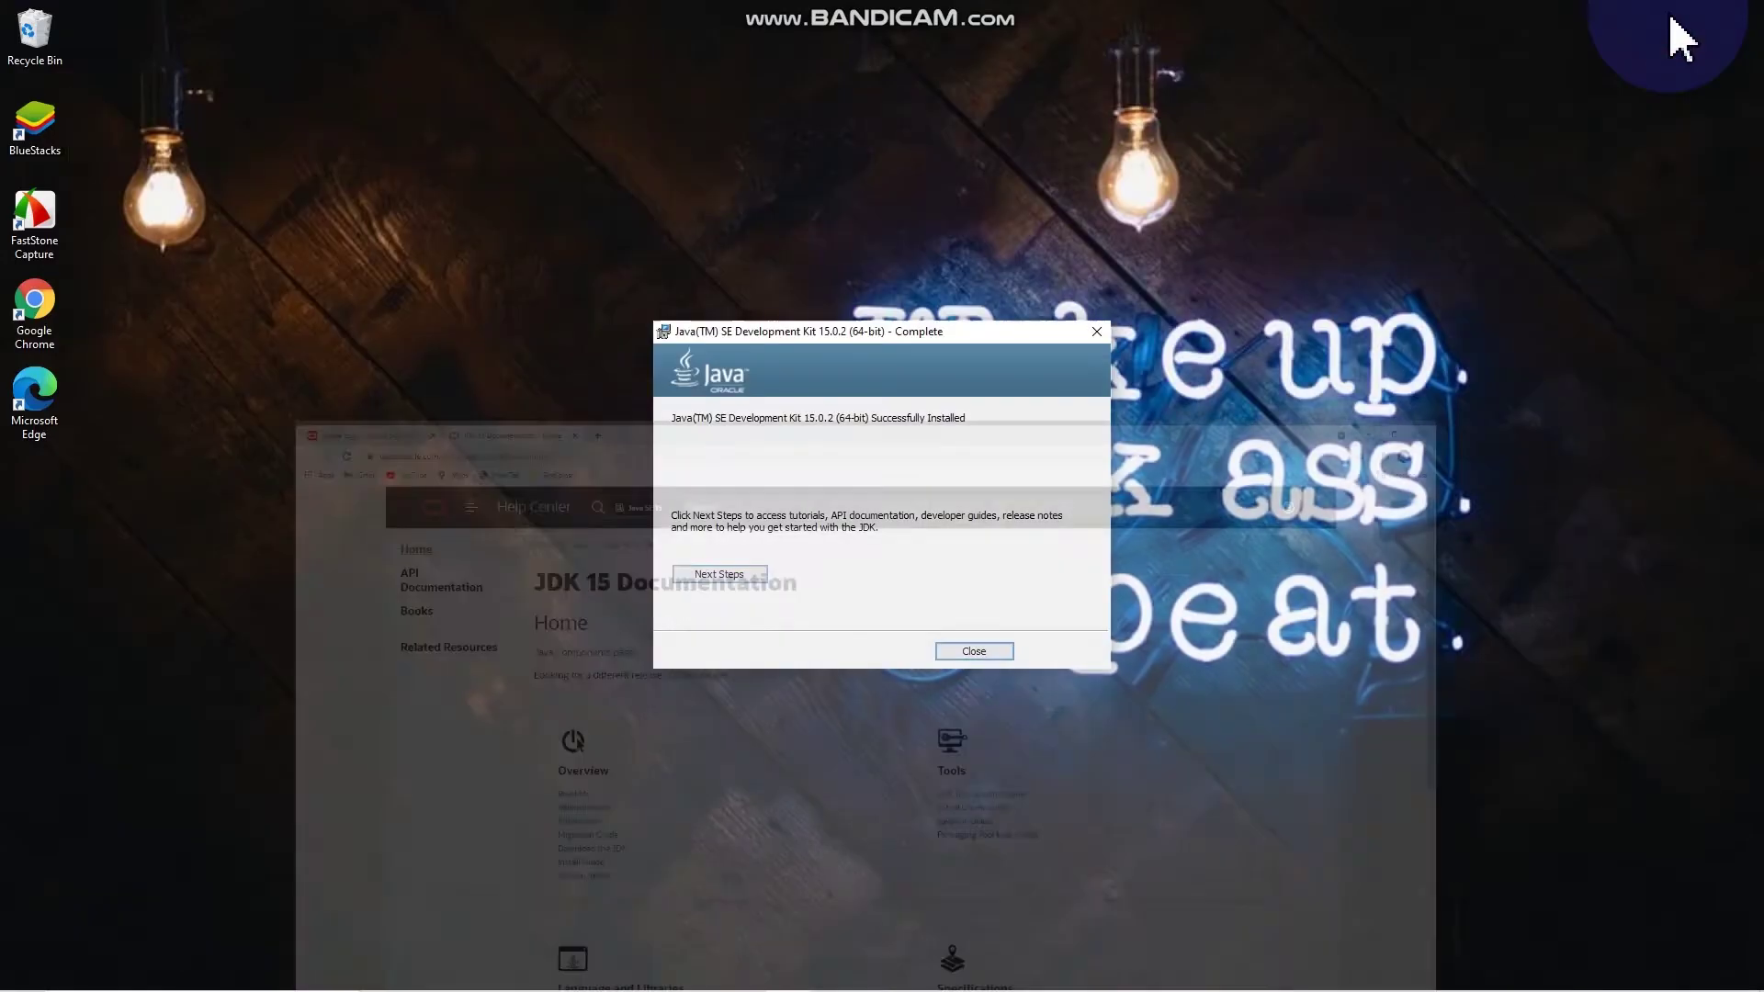
pyautogui.click(981, 651)
# Step: Open Command Prompt via CMD and confirm javac and java both report 15.0.2
pyautogui.moveTo(413, 965)
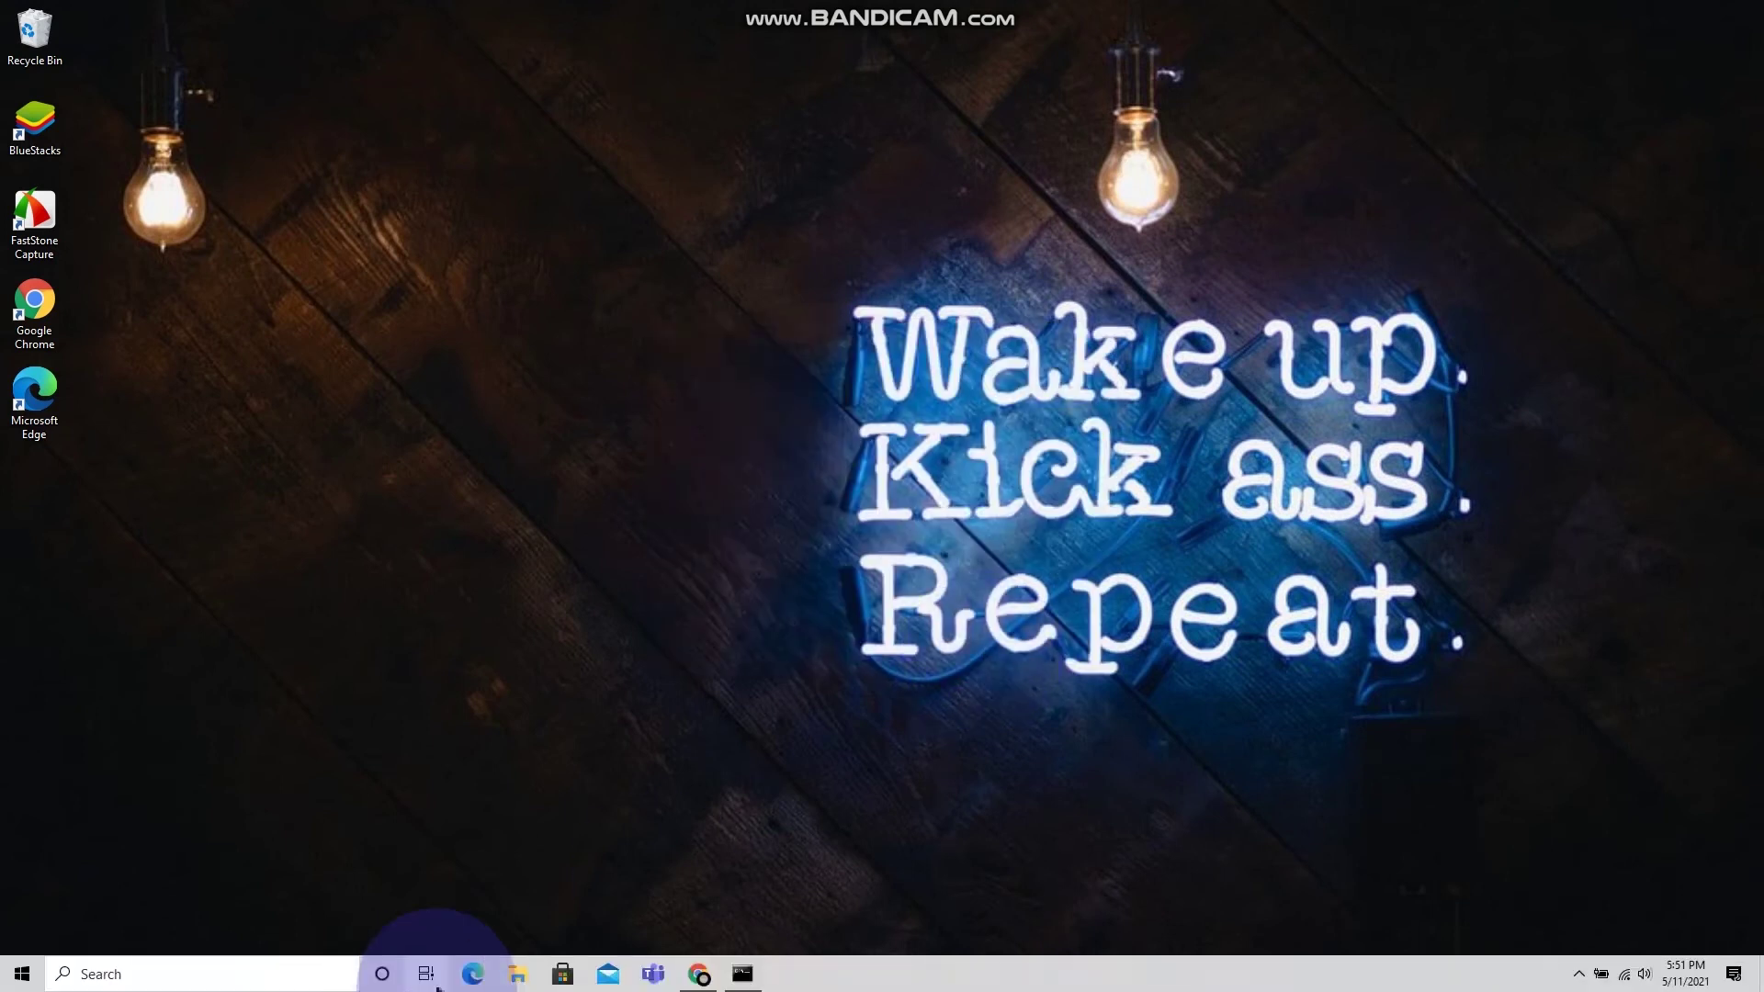
pyautogui.click(208, 962)
pyautogui.write('CMD')
pyautogui.press('Return')
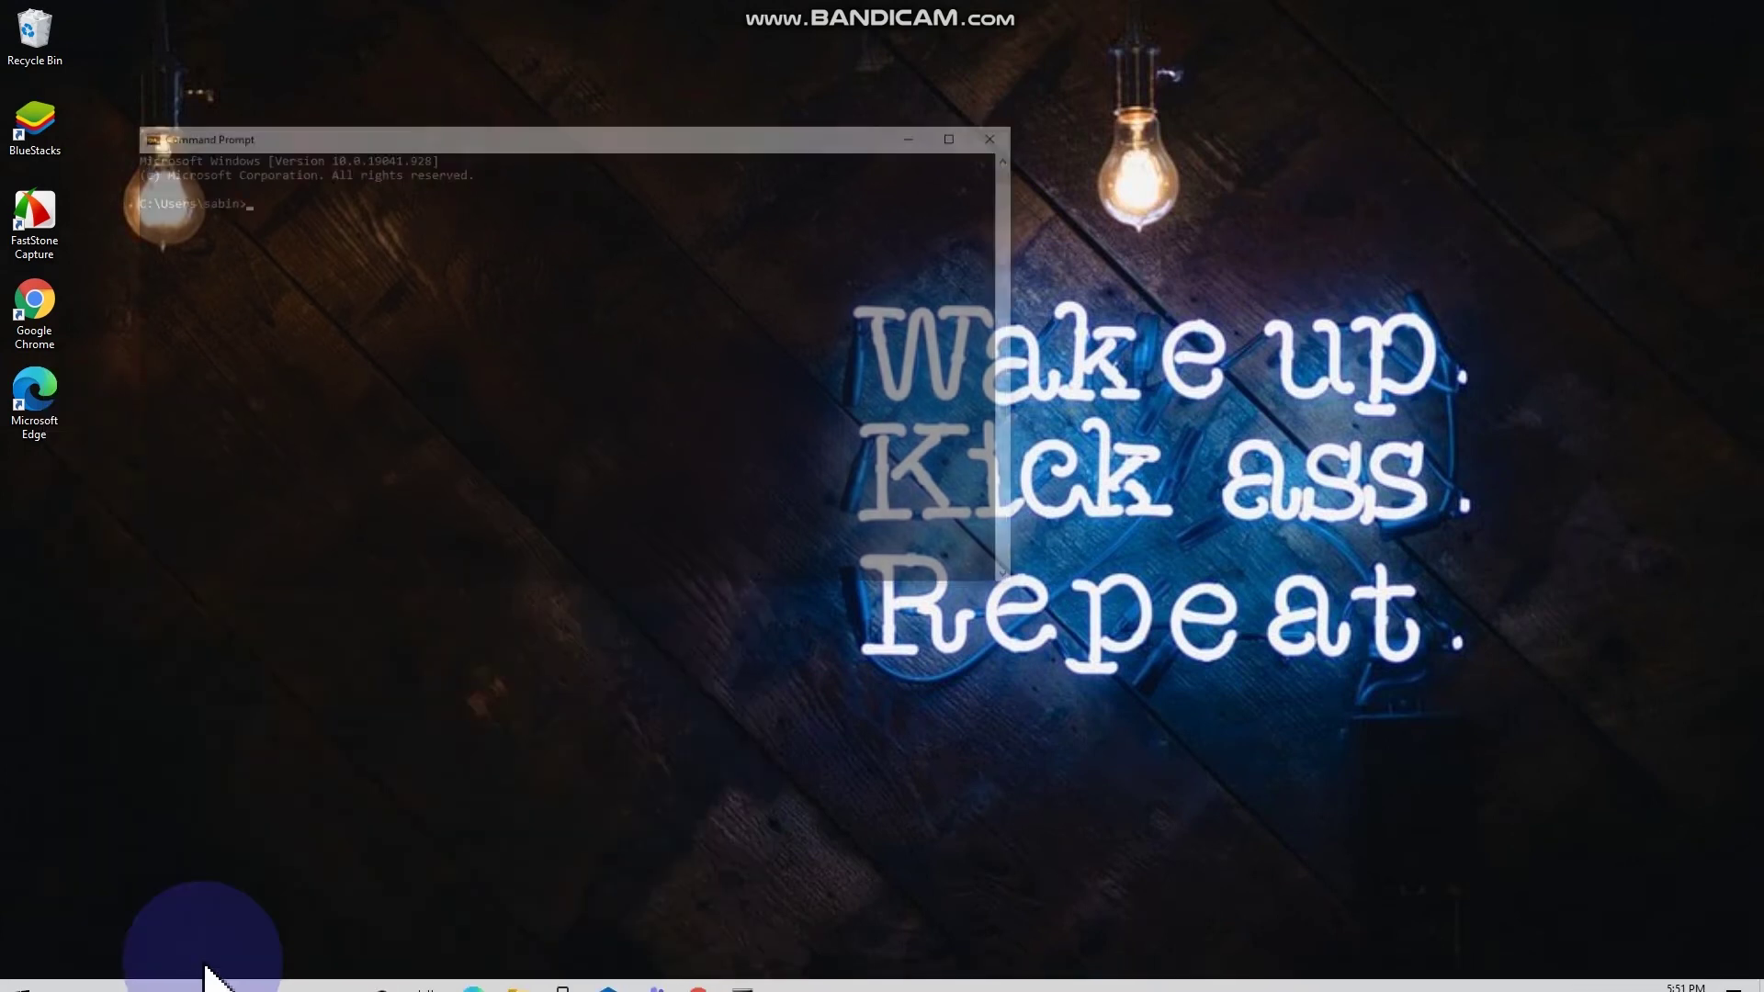
pyautogui.write('java --version')
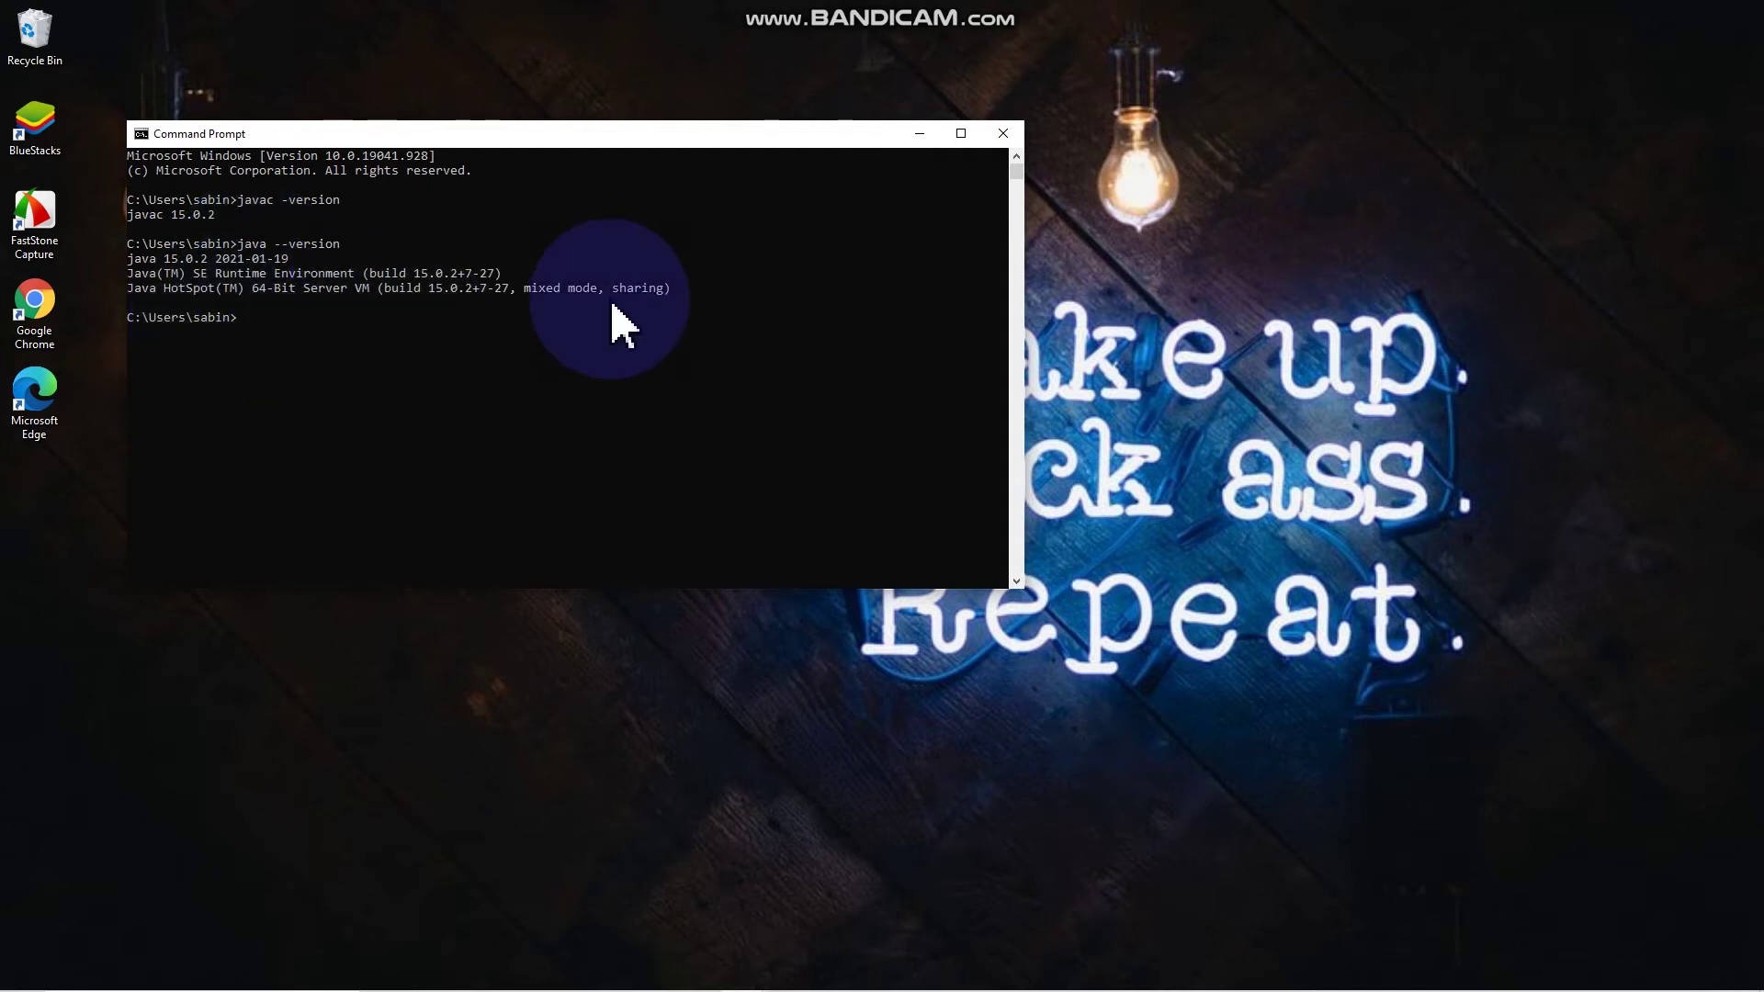
pyautogui.click(1004, 134)
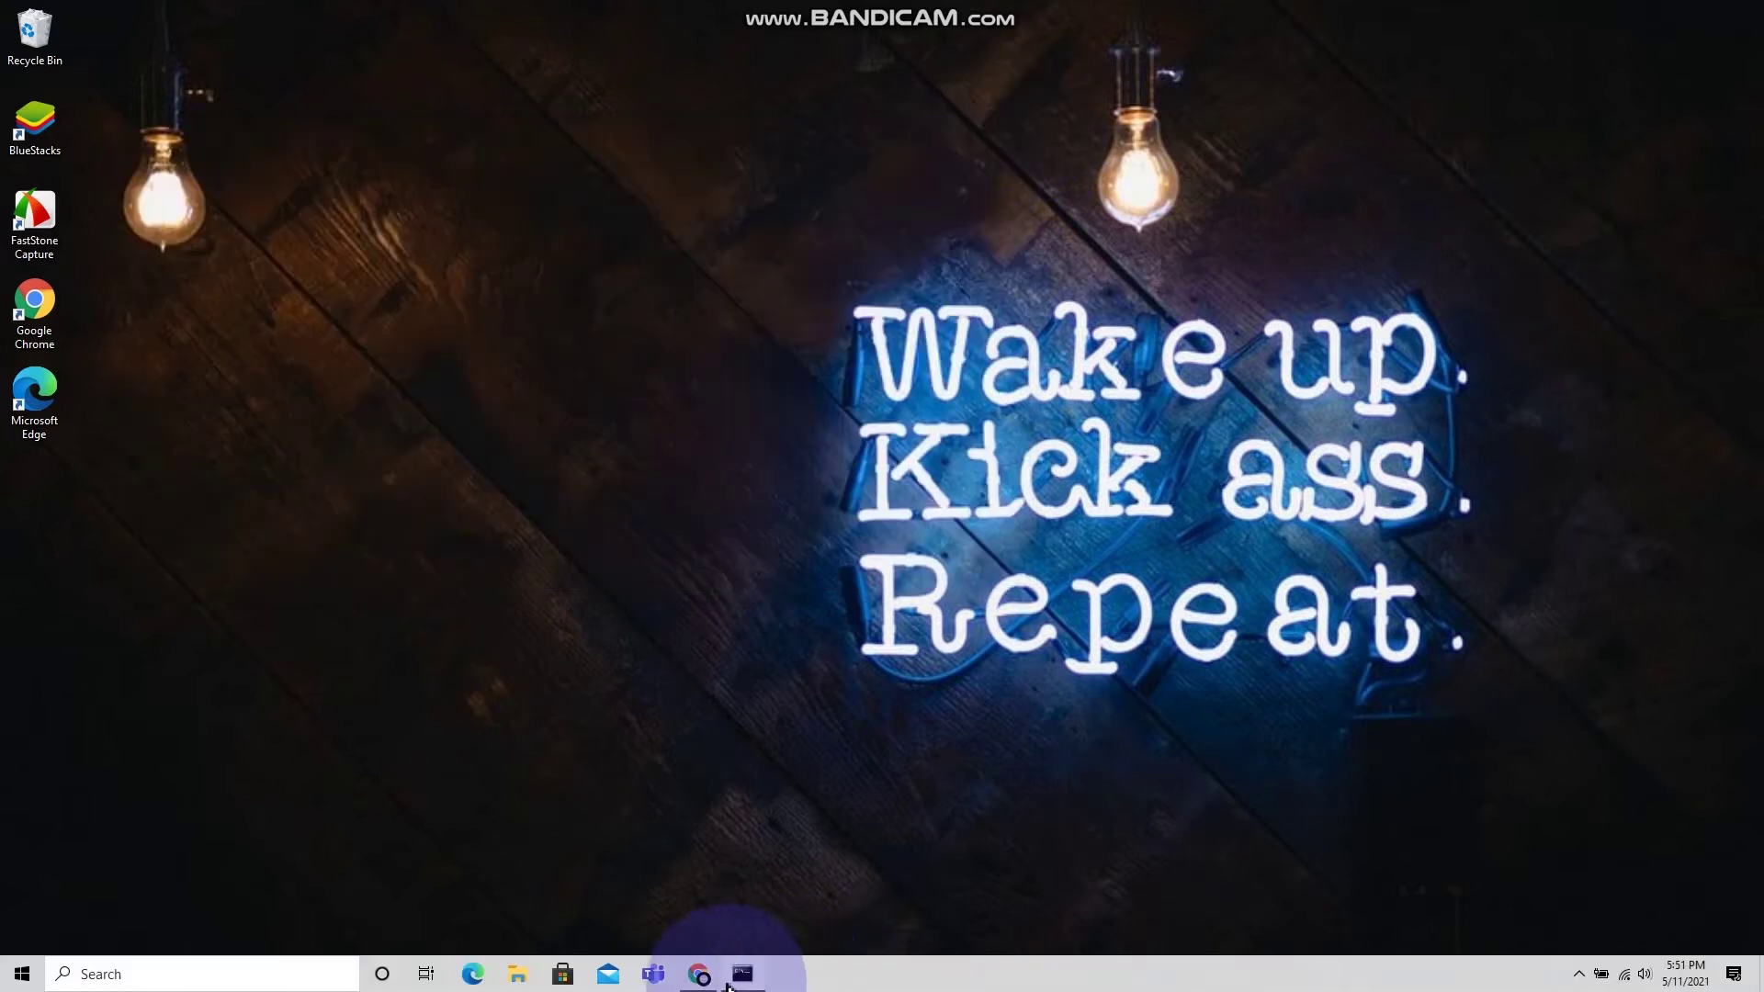
# Step: In Chrome, go to google.com and search for 'download net beans'
pyautogui.click(699, 974)
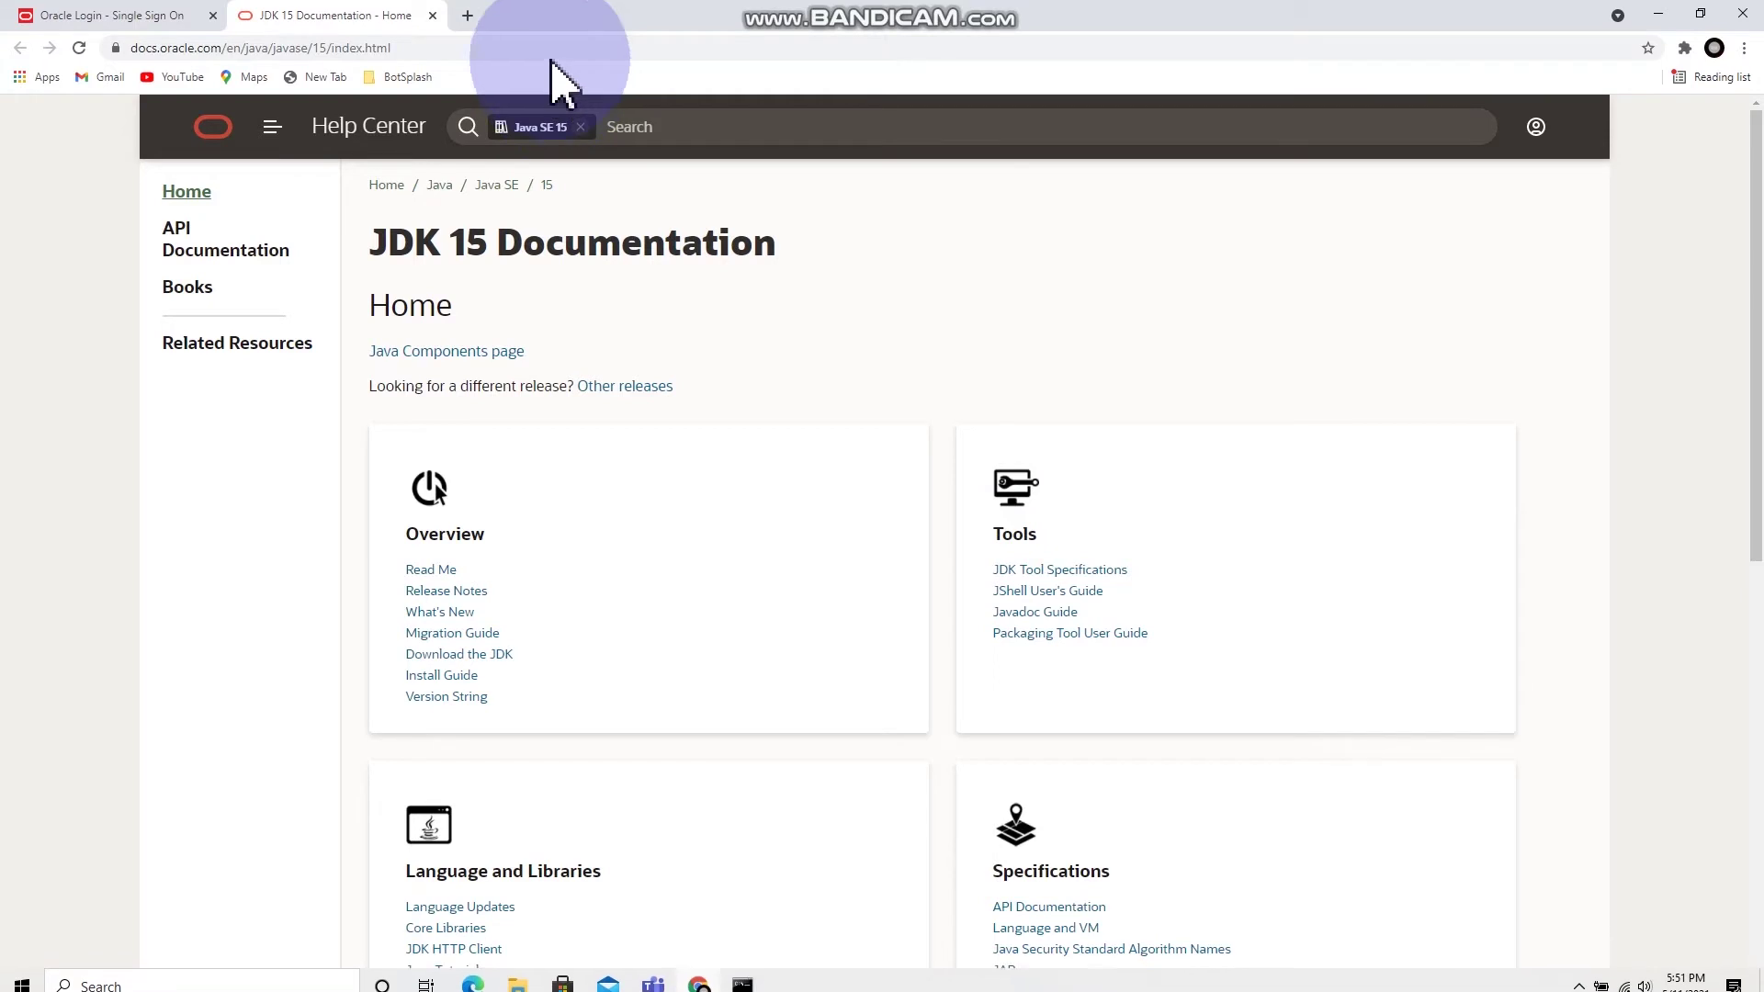
pyautogui.click(448, 41)
pyautogui.write('google.com')
pyautogui.press('Return')
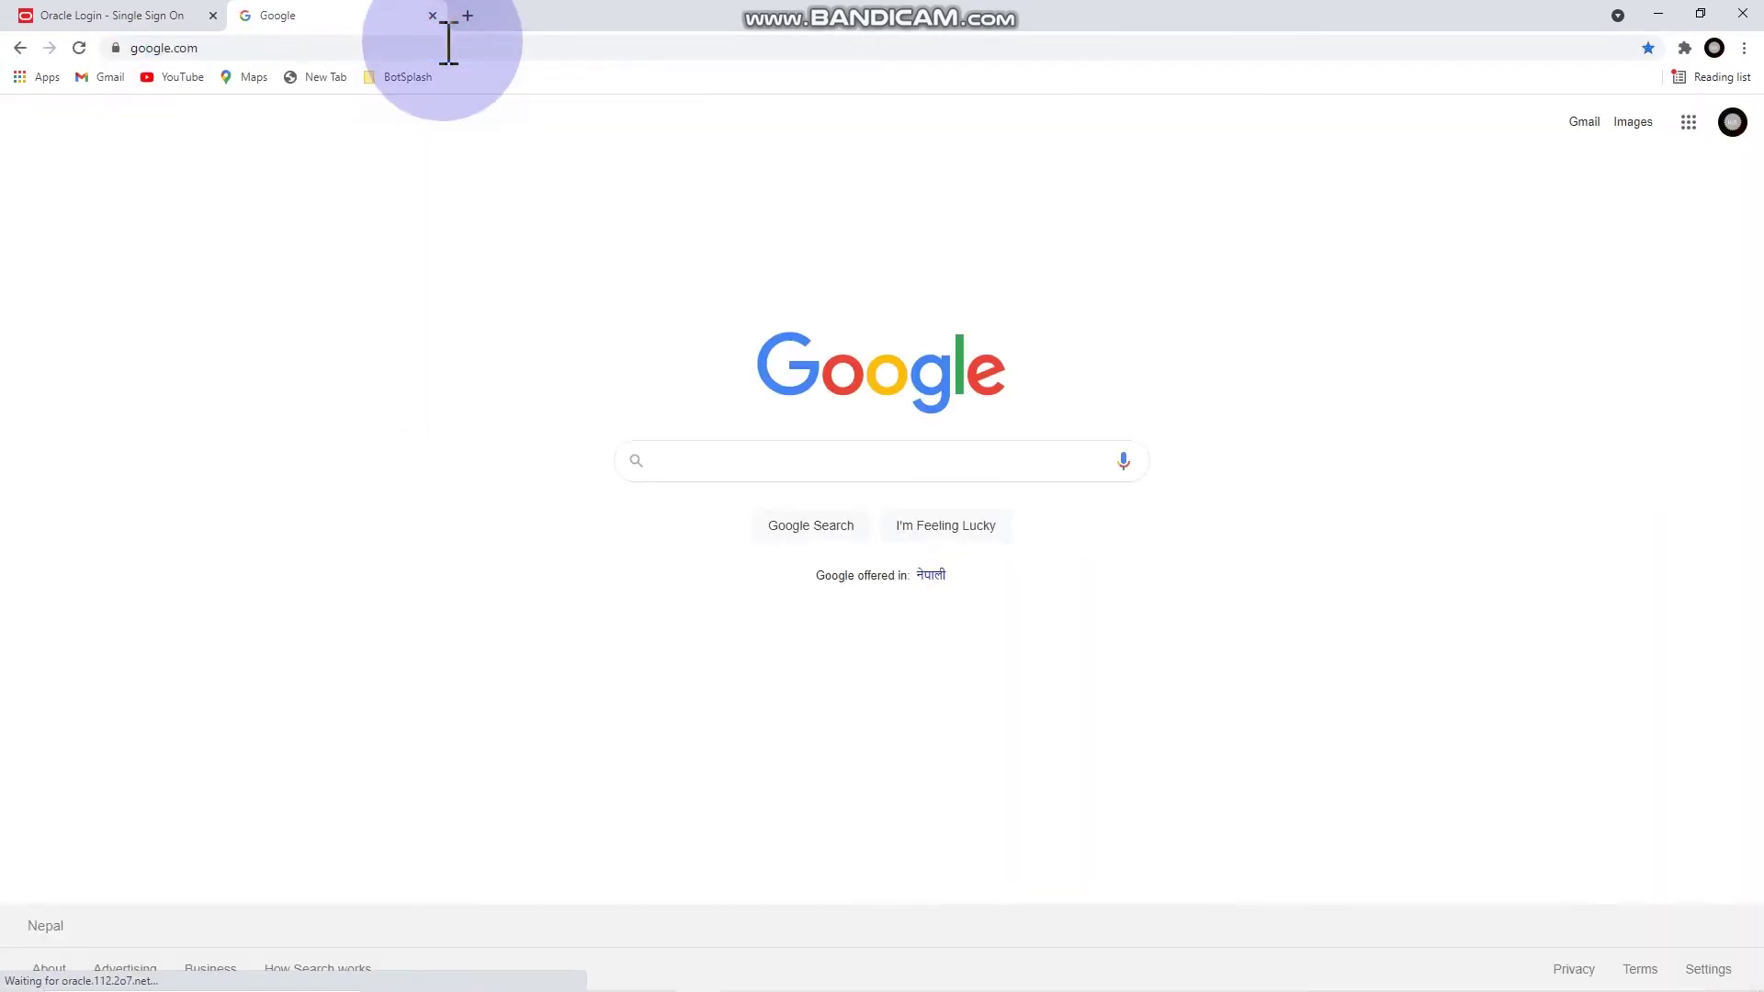
pyautogui.write('dow')
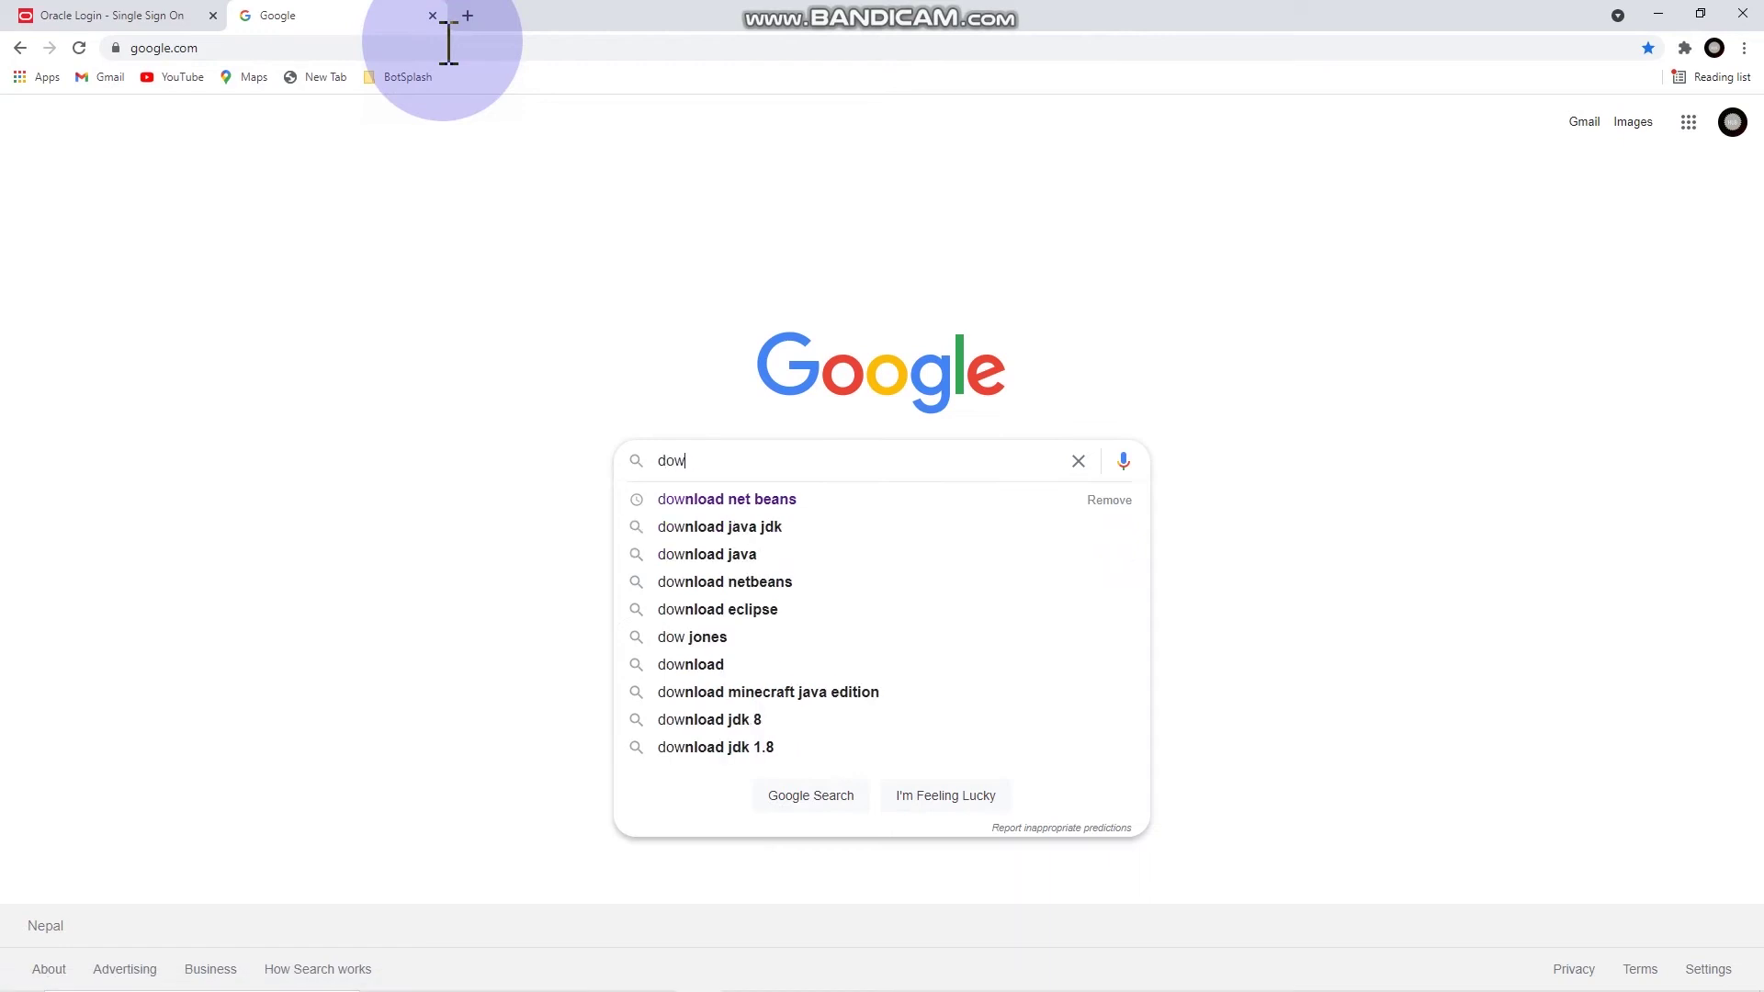
pyautogui.write('nload')
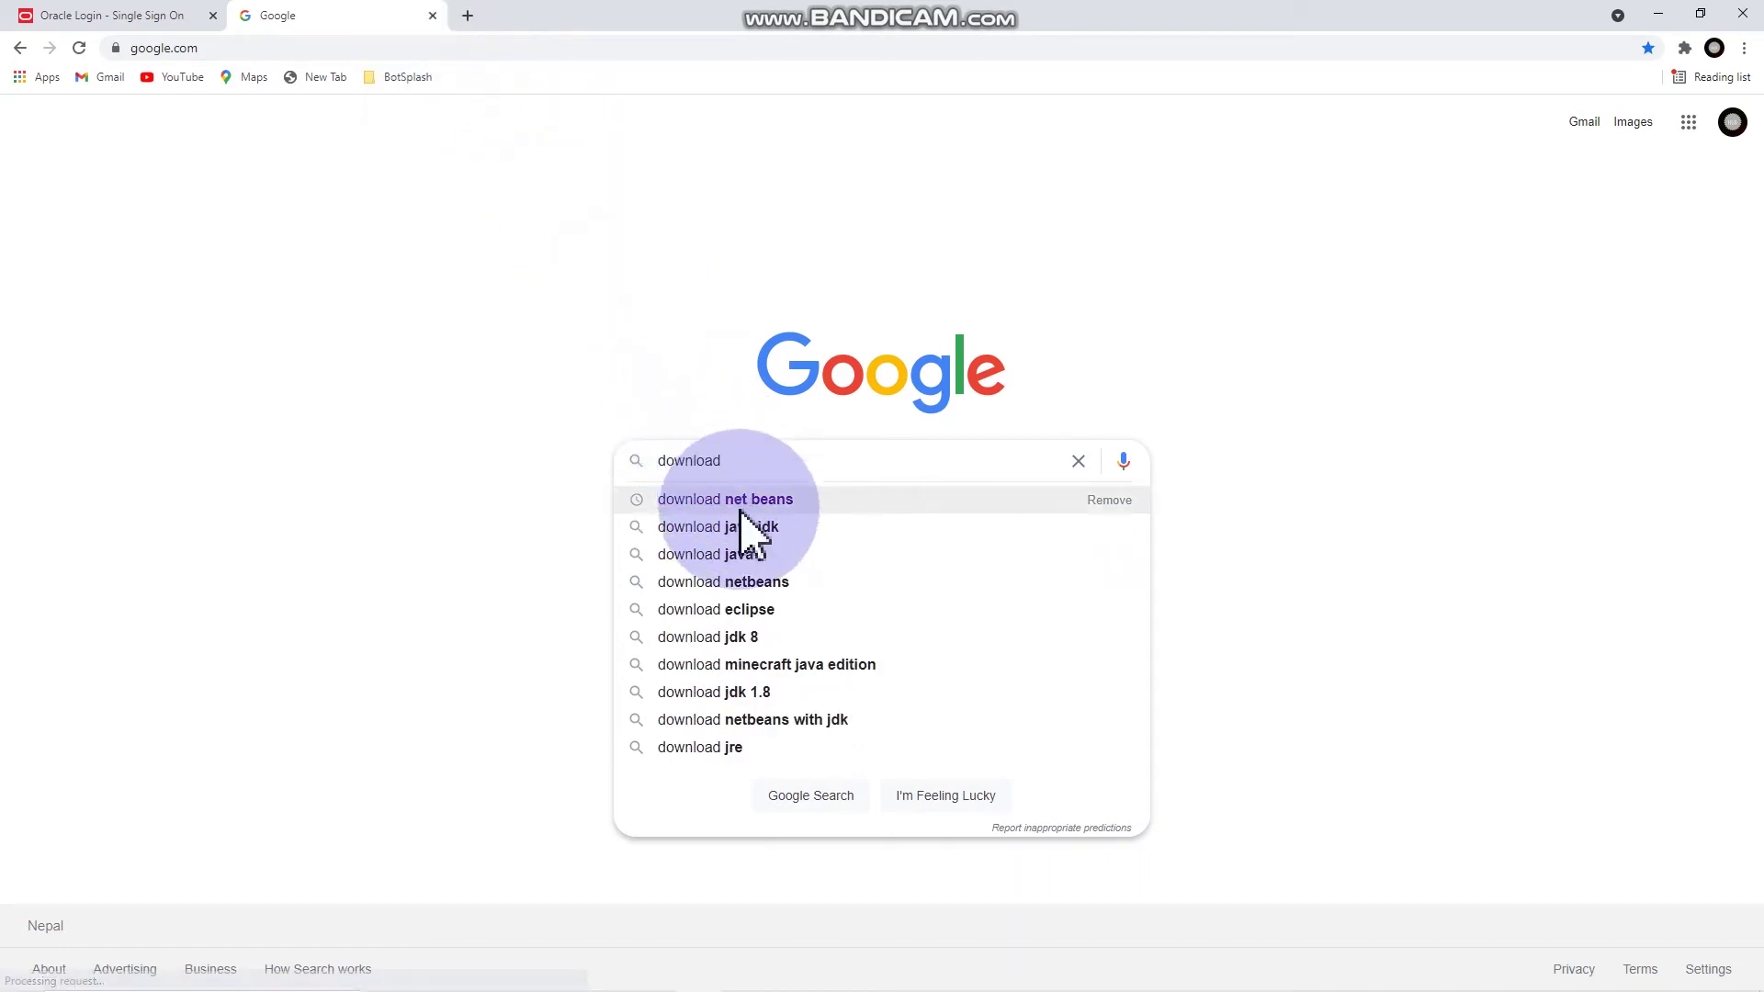
pyautogui.click(774, 498)
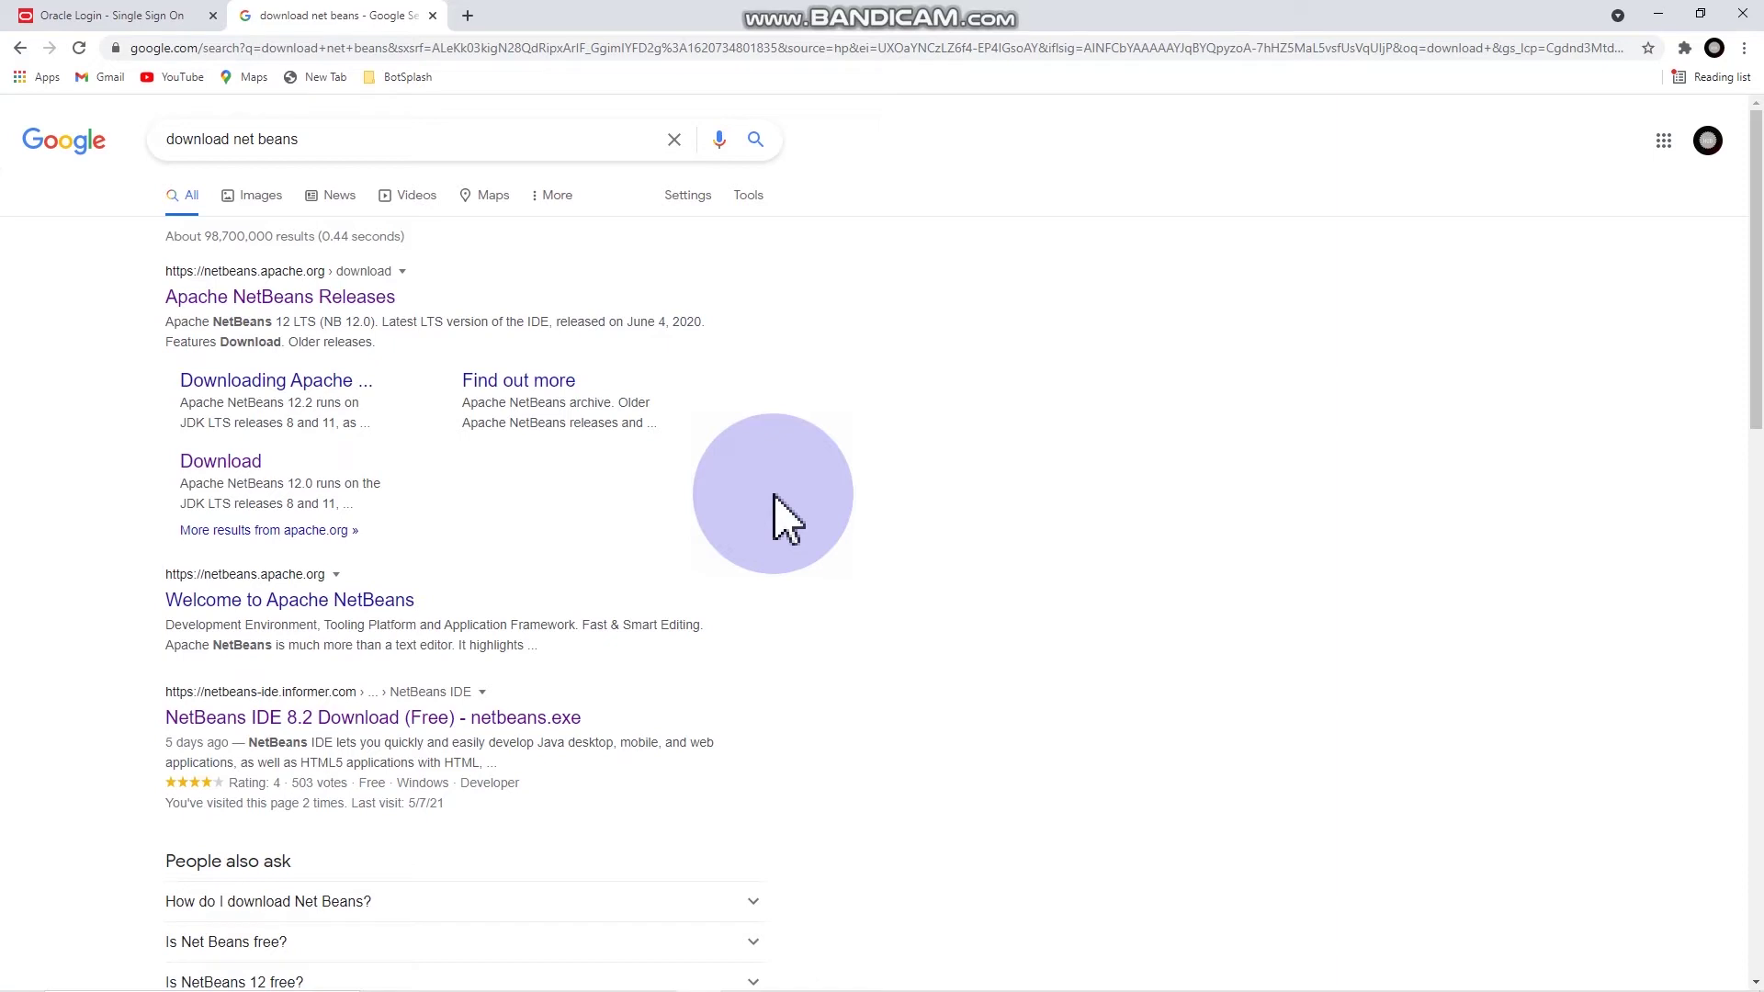
# Step: Download netbeans-12.0-bin.zip from the Apache mirror via the NetBeans 12.0 release page
pyautogui.click(315, 300)
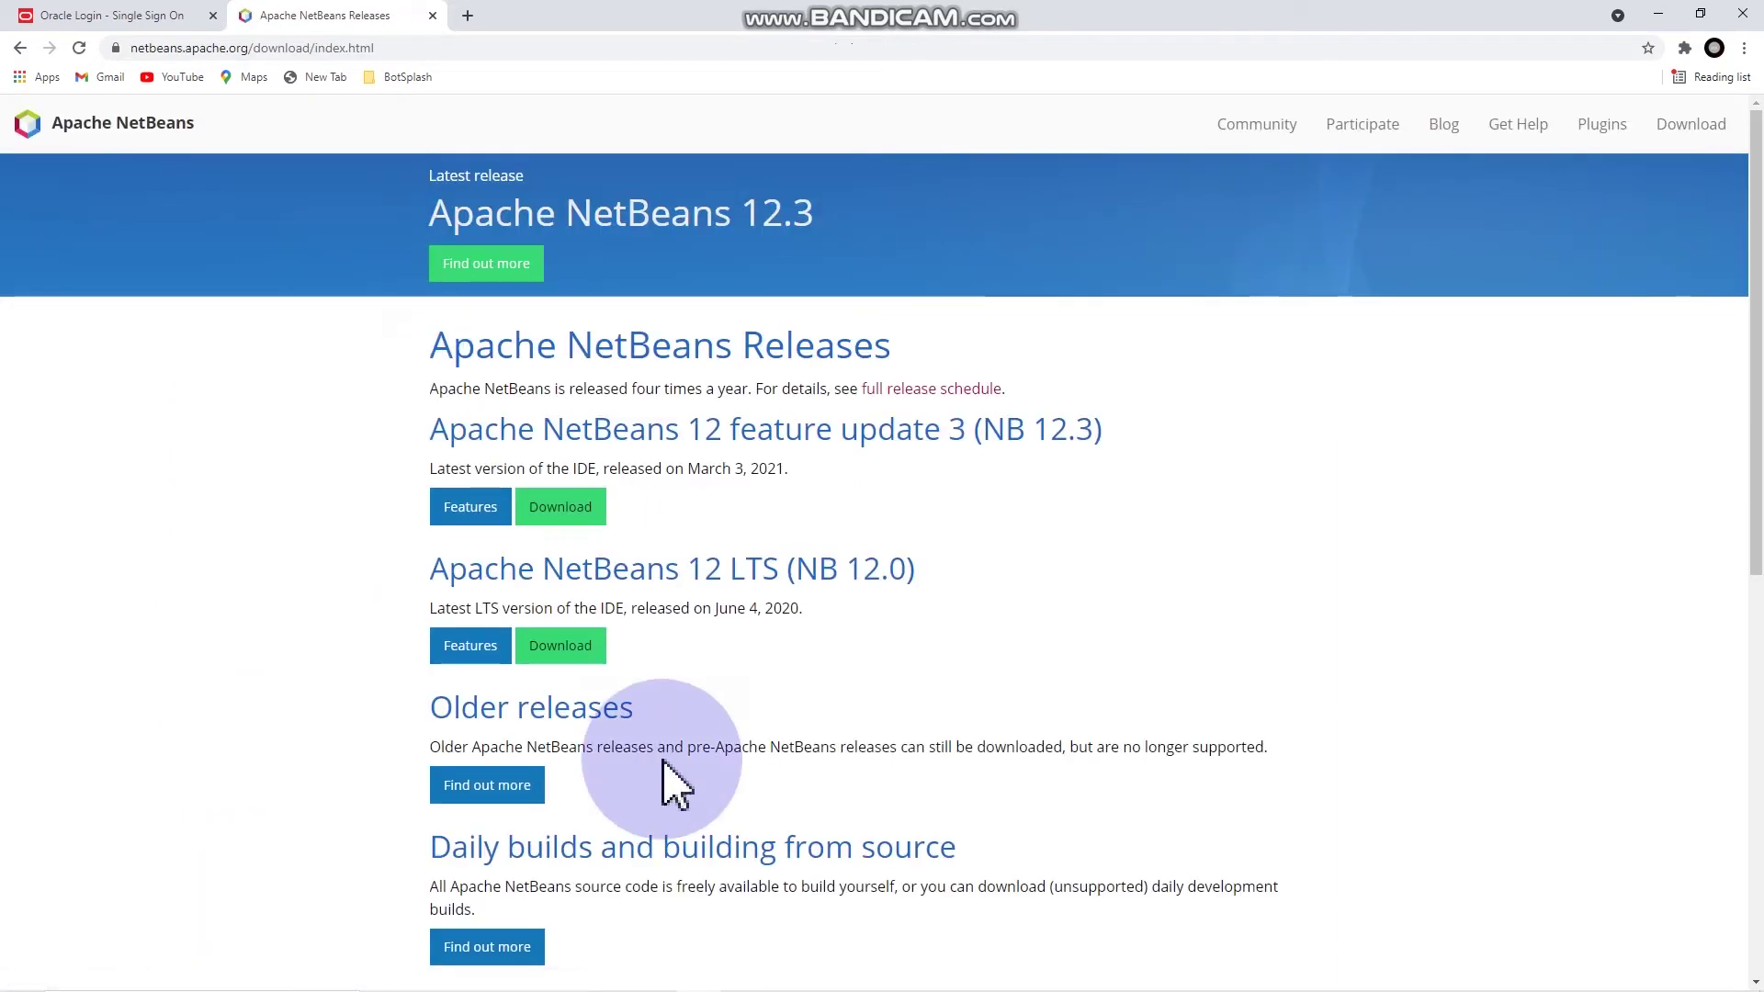
pyautogui.click(577, 647)
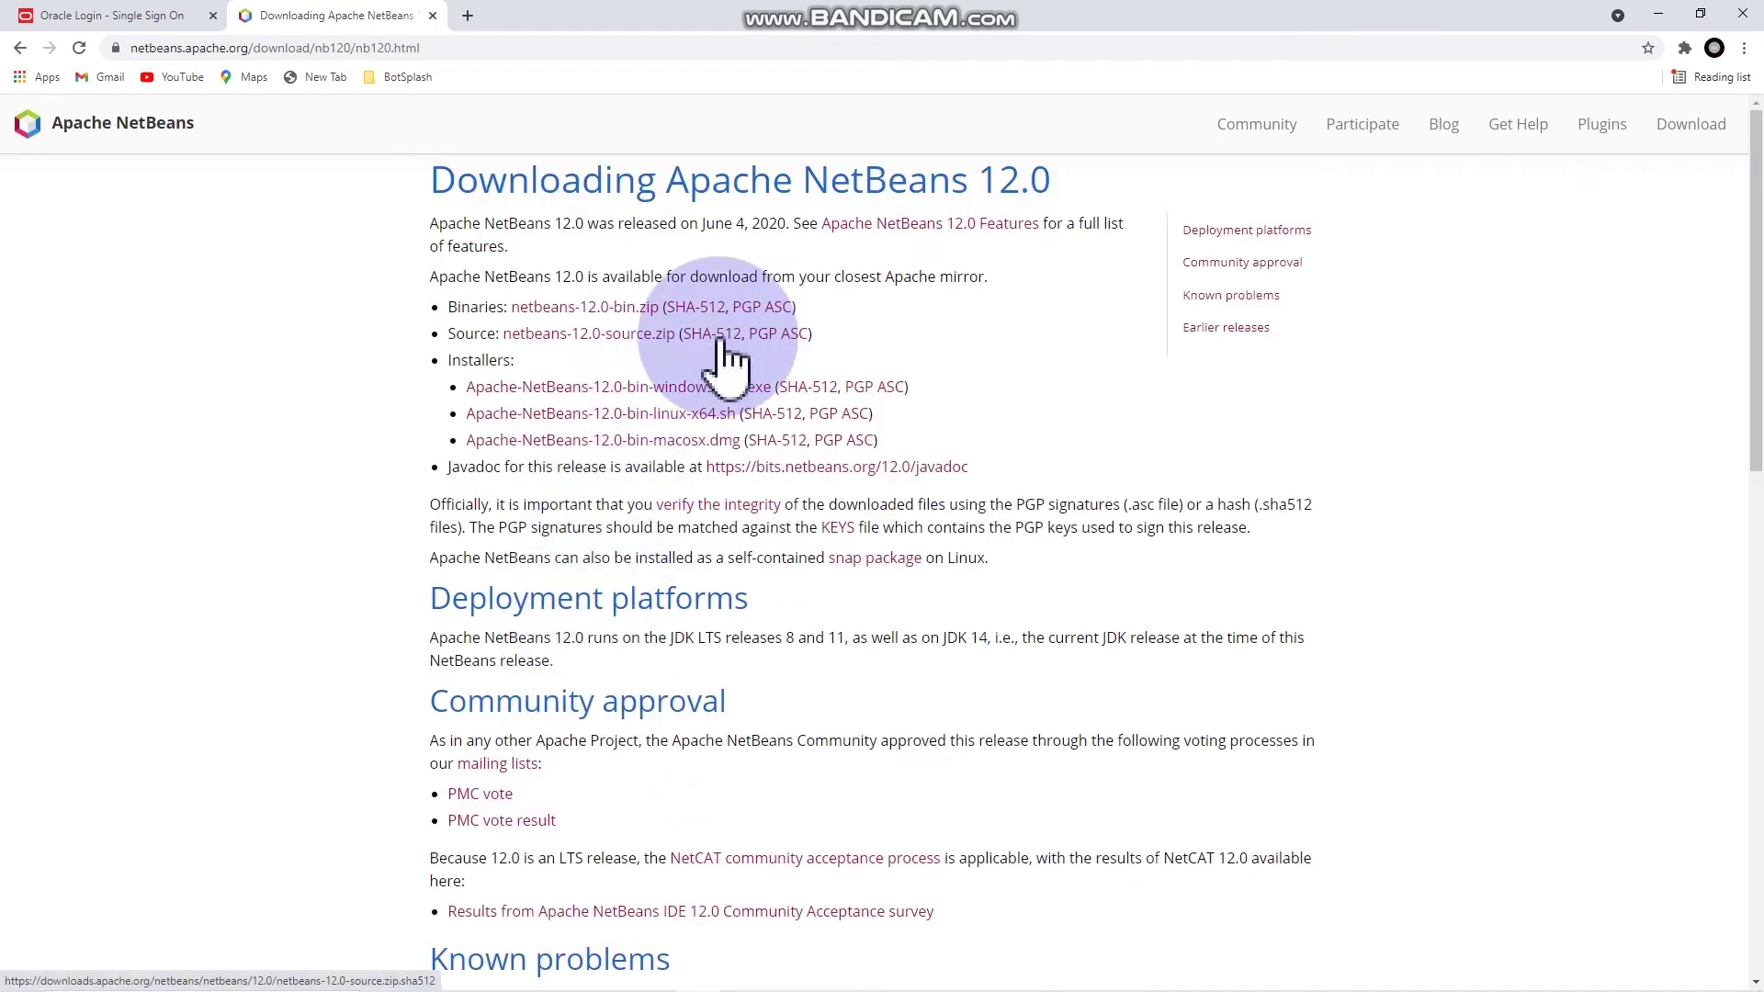
pyautogui.click(652, 314)
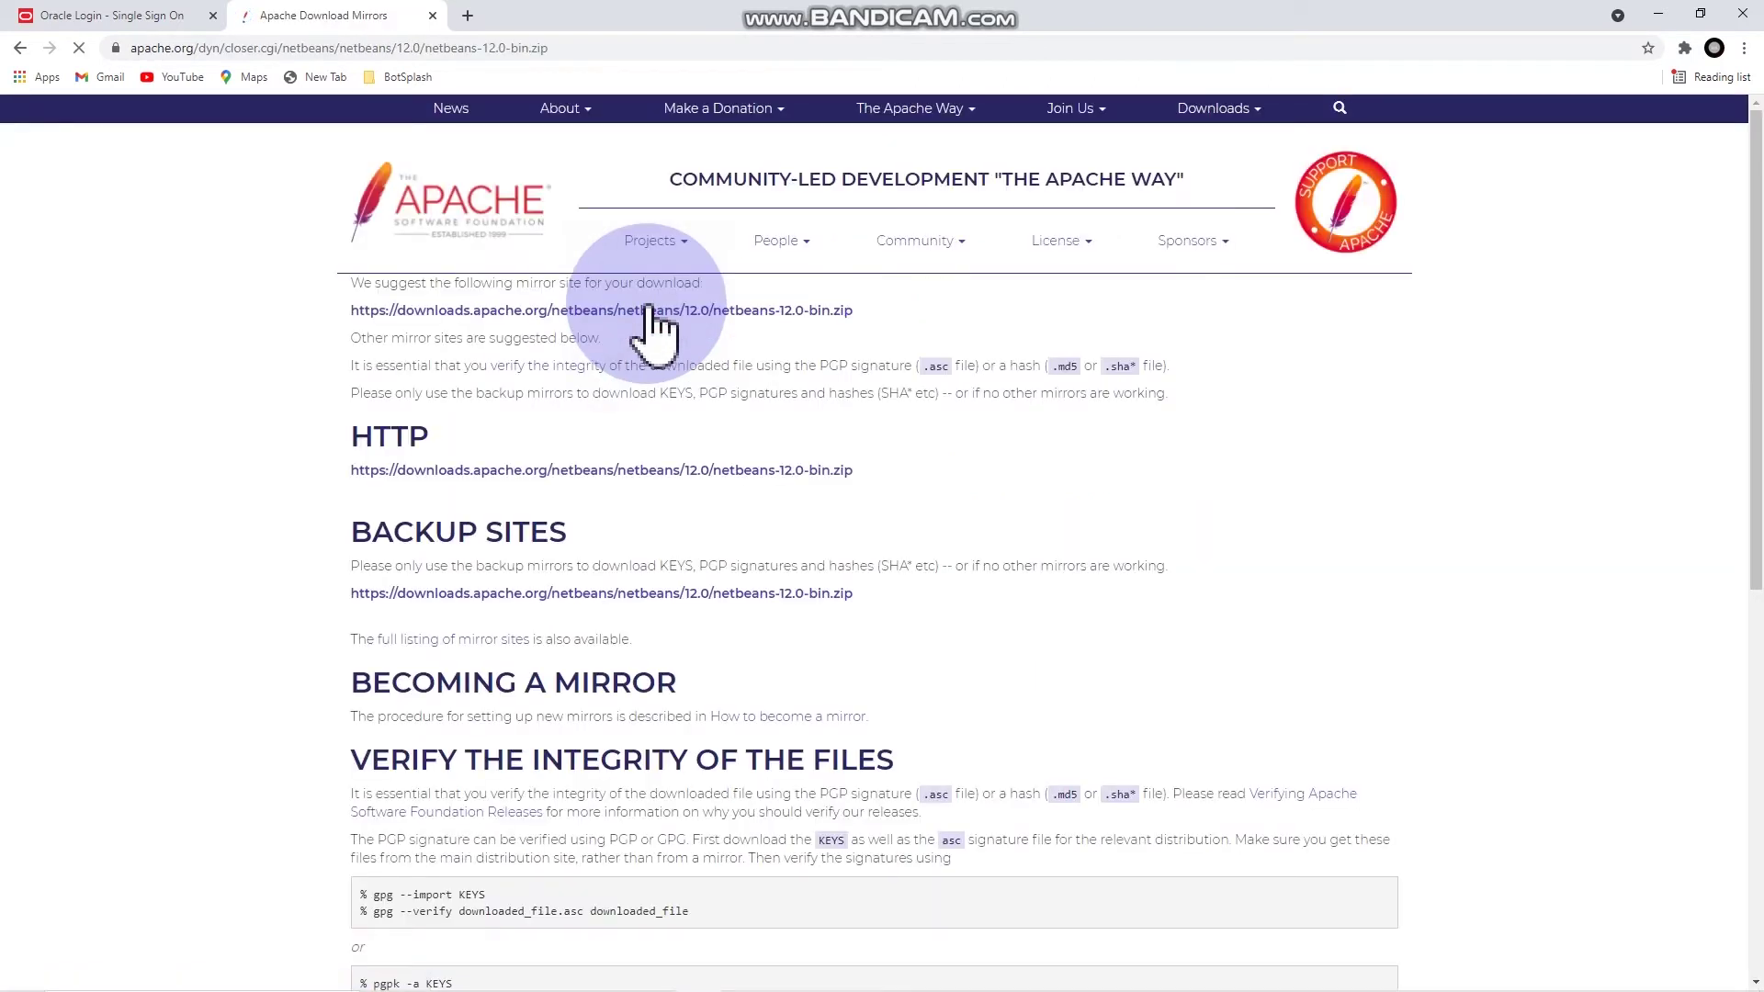
pyautogui.click(669, 312)
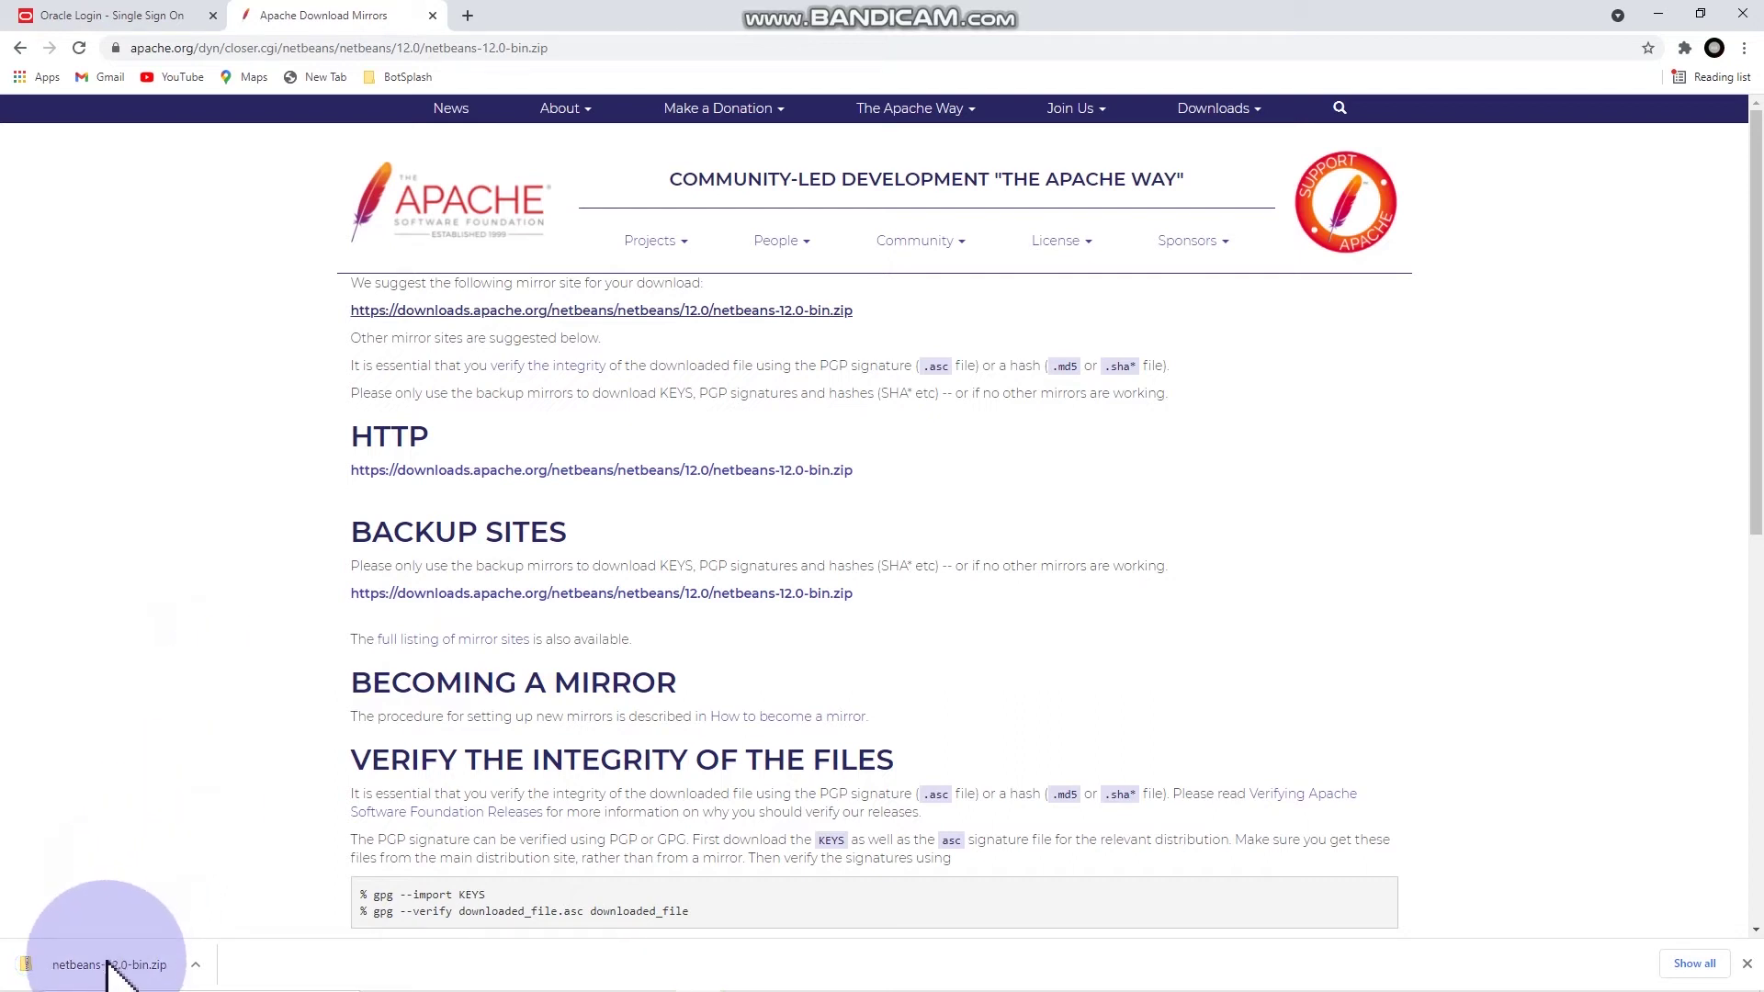
# Step: Open the downloaded netbeans-12.0-bin.zip and browse into its netbeans folder
pyautogui.click(196, 966)
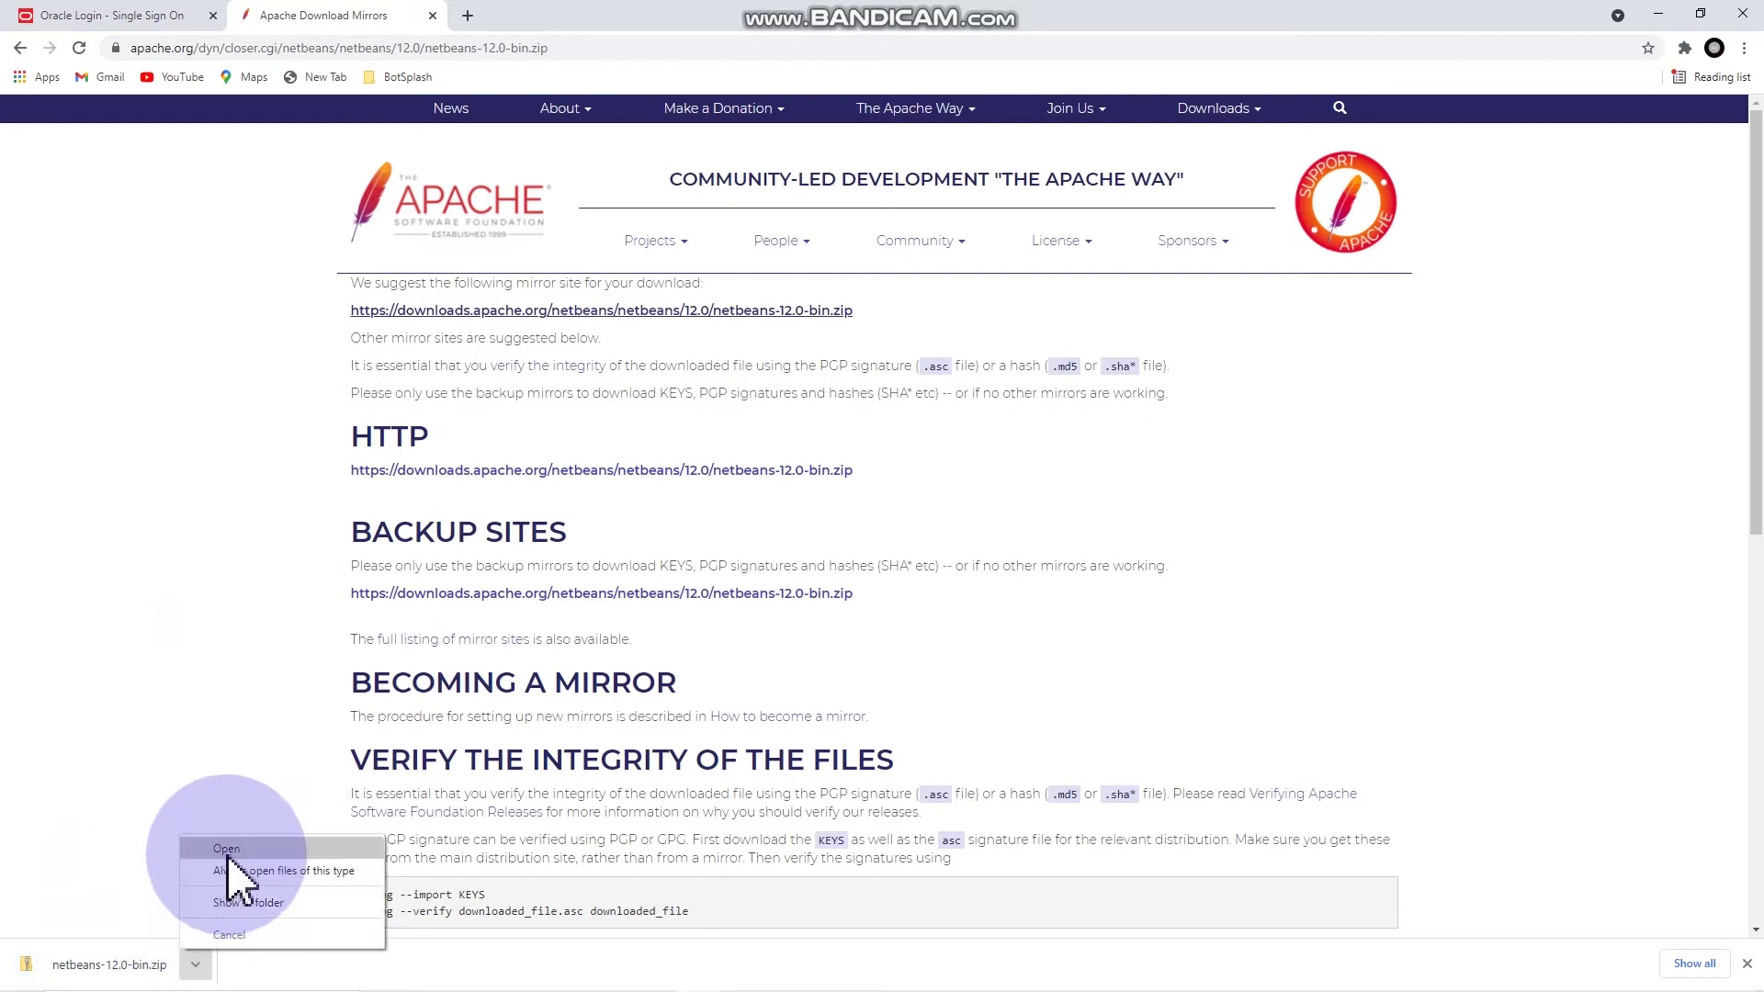
pyautogui.click(228, 851)
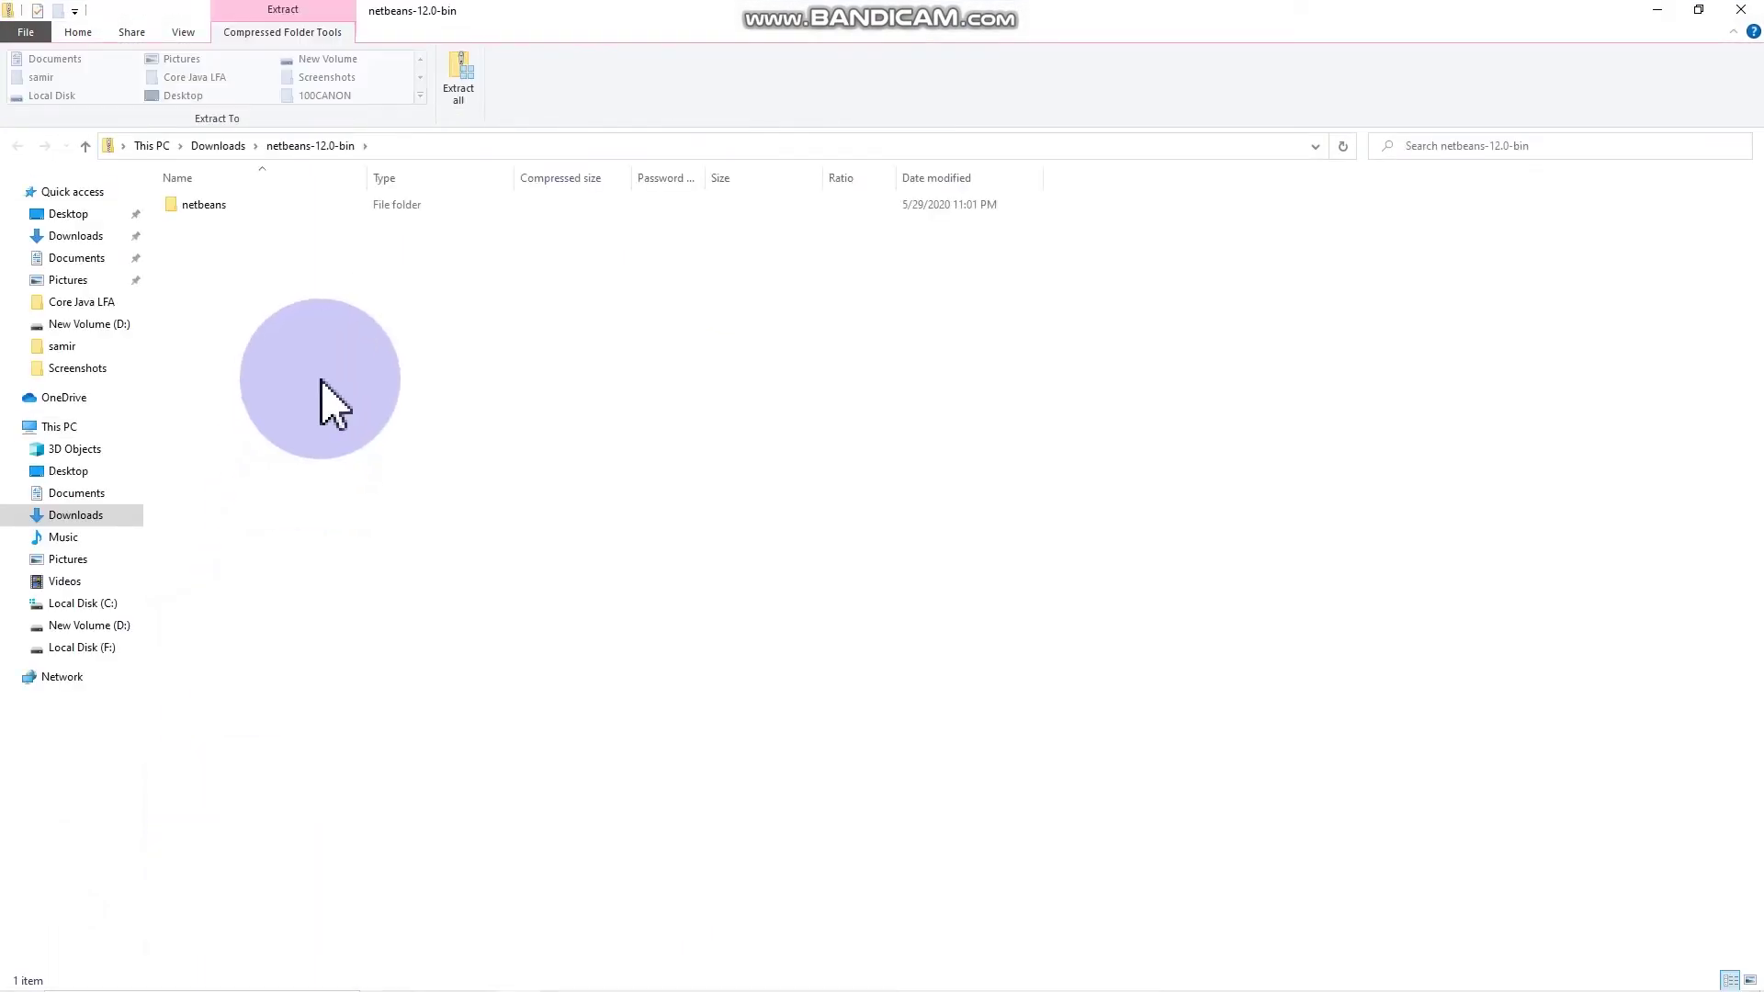
pyautogui.doubleClick(321, 205)
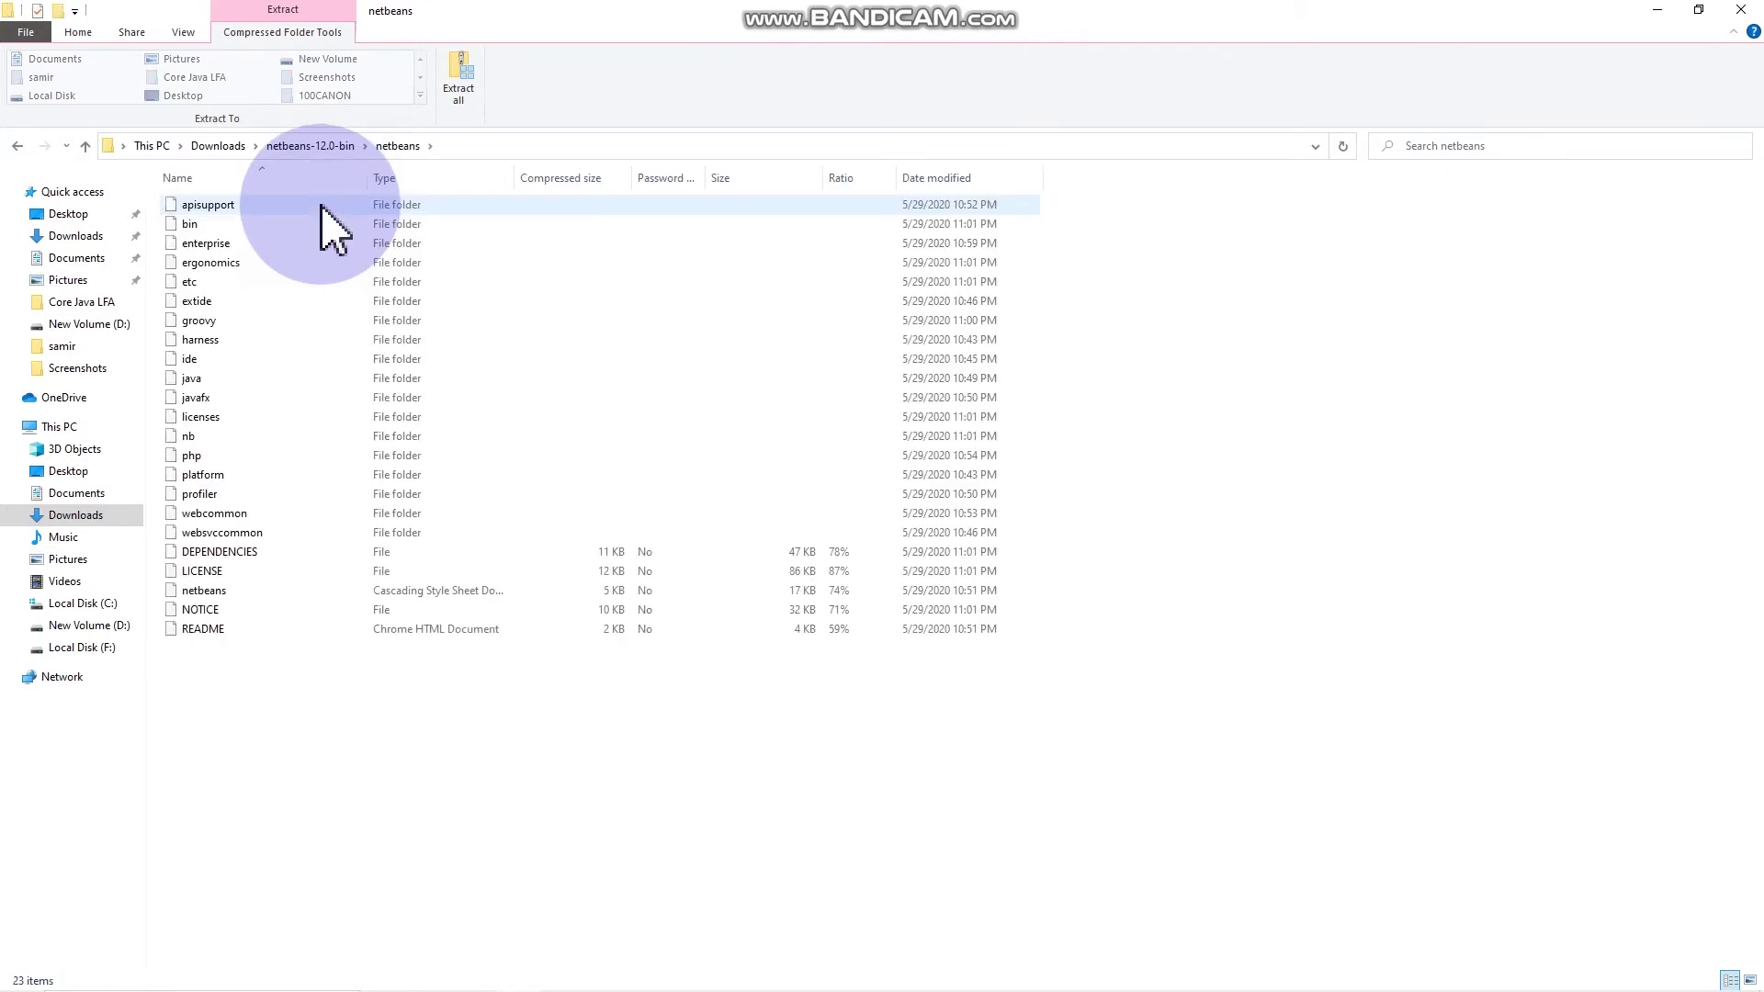
# Step: Extract all of netbeans-12.0-bin.zip into a netbeans-12.0-bin folder in Downloads
pyautogui.click(77, 236)
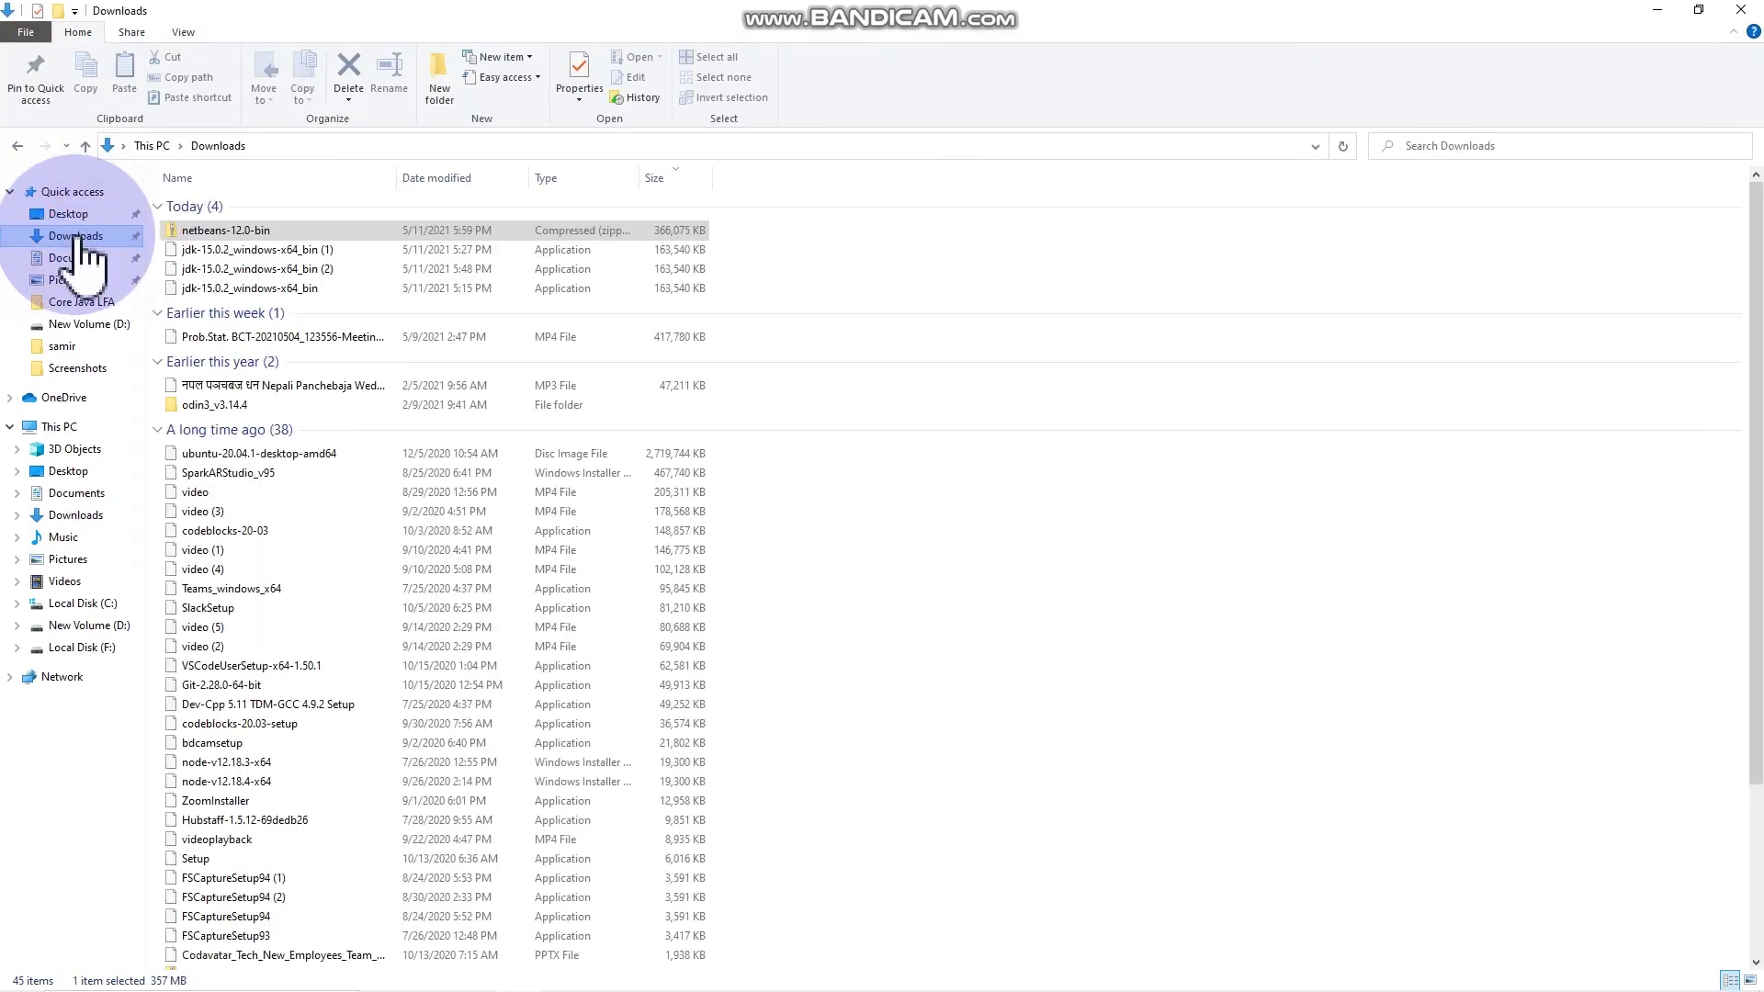
pyautogui.click(211, 232)
pyautogui.click(210, 229)
pyautogui.rightClick(209, 230)
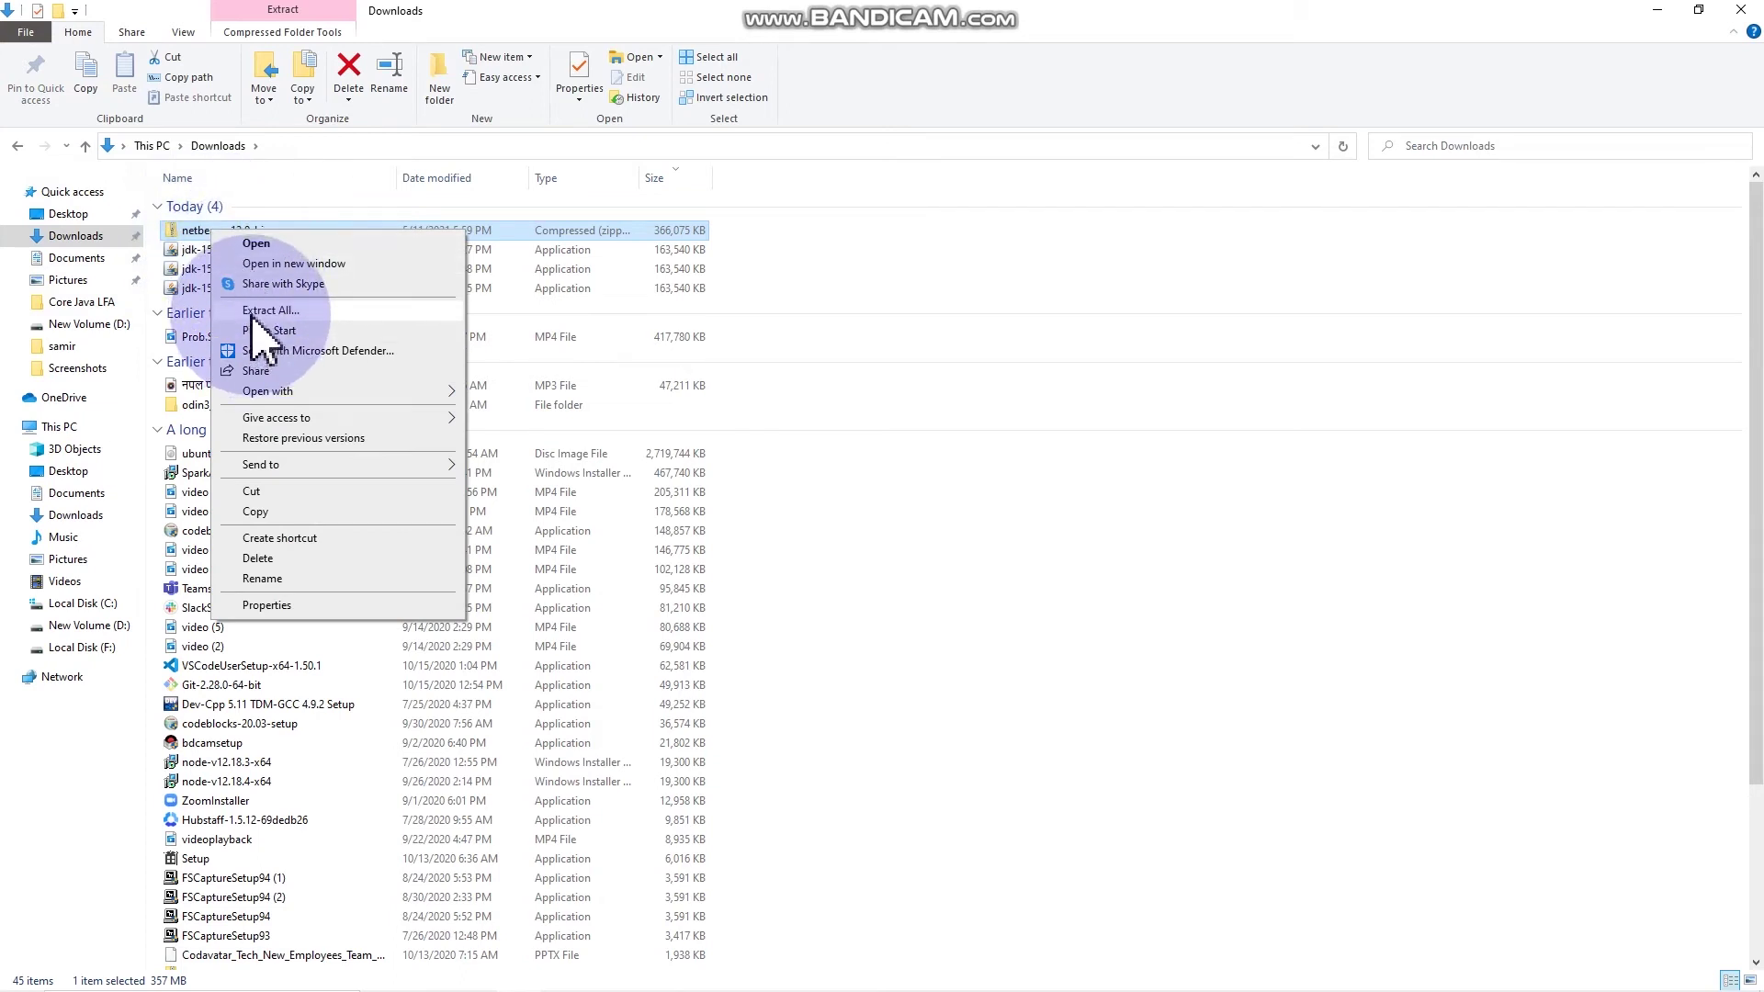
pyautogui.click(254, 311)
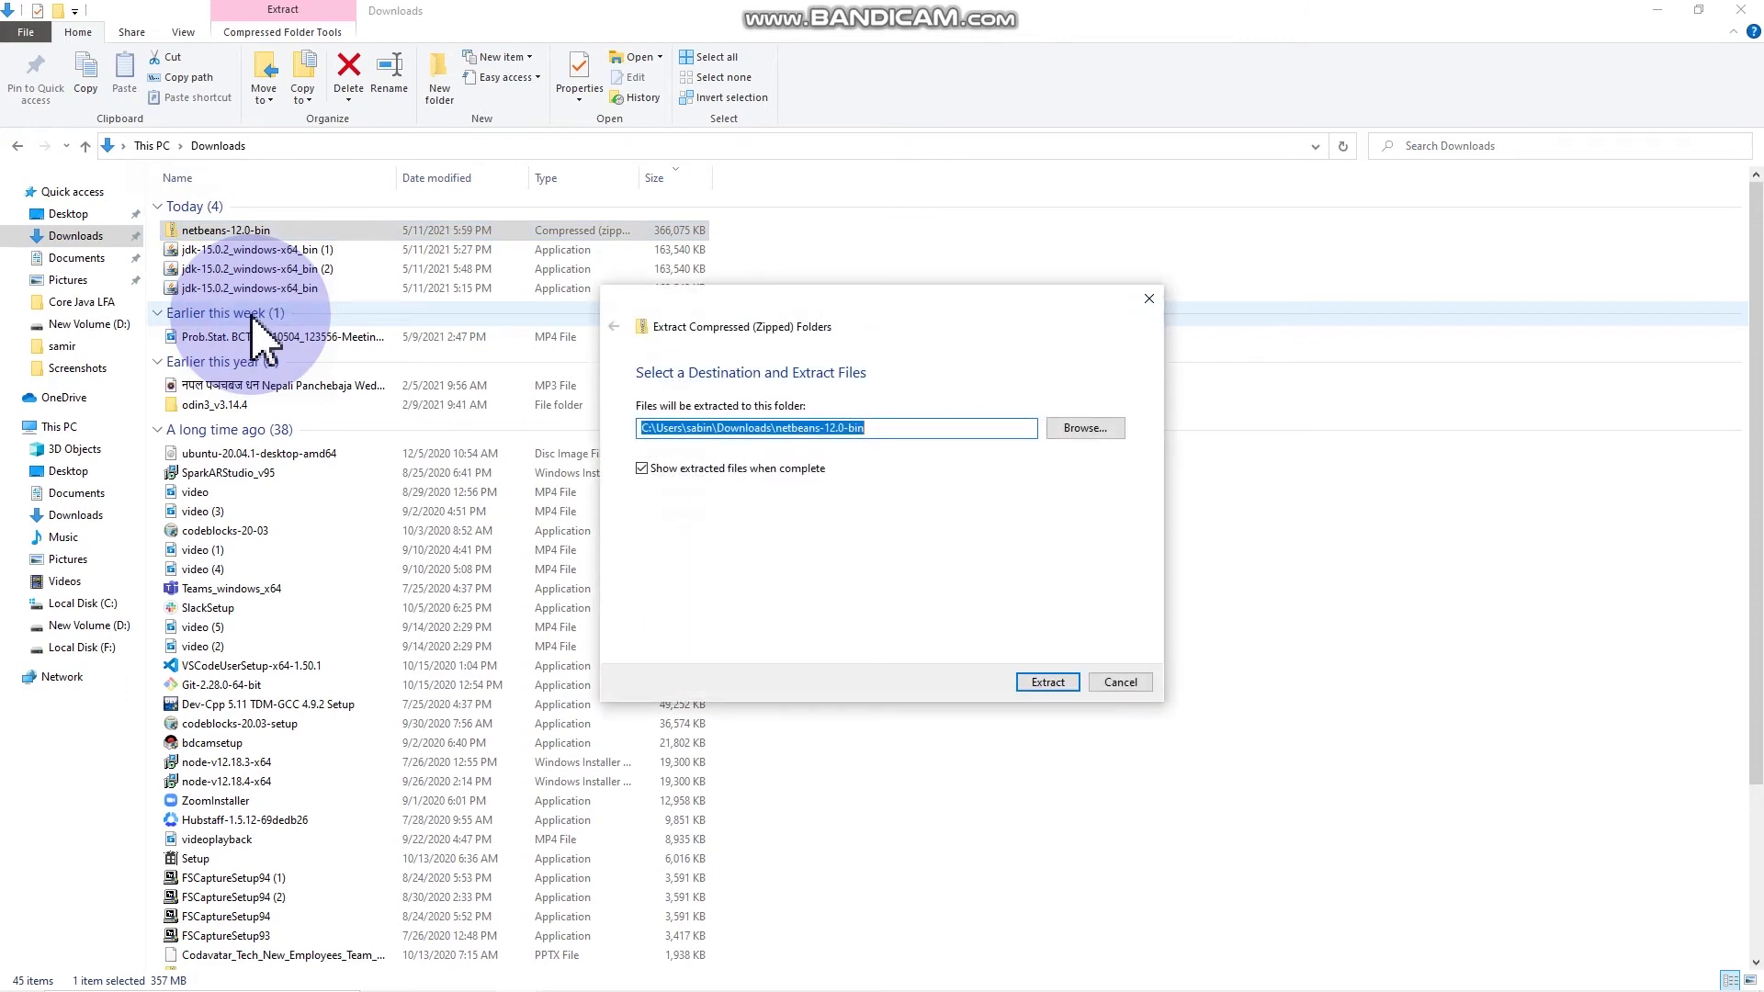
pyautogui.click(1053, 689)
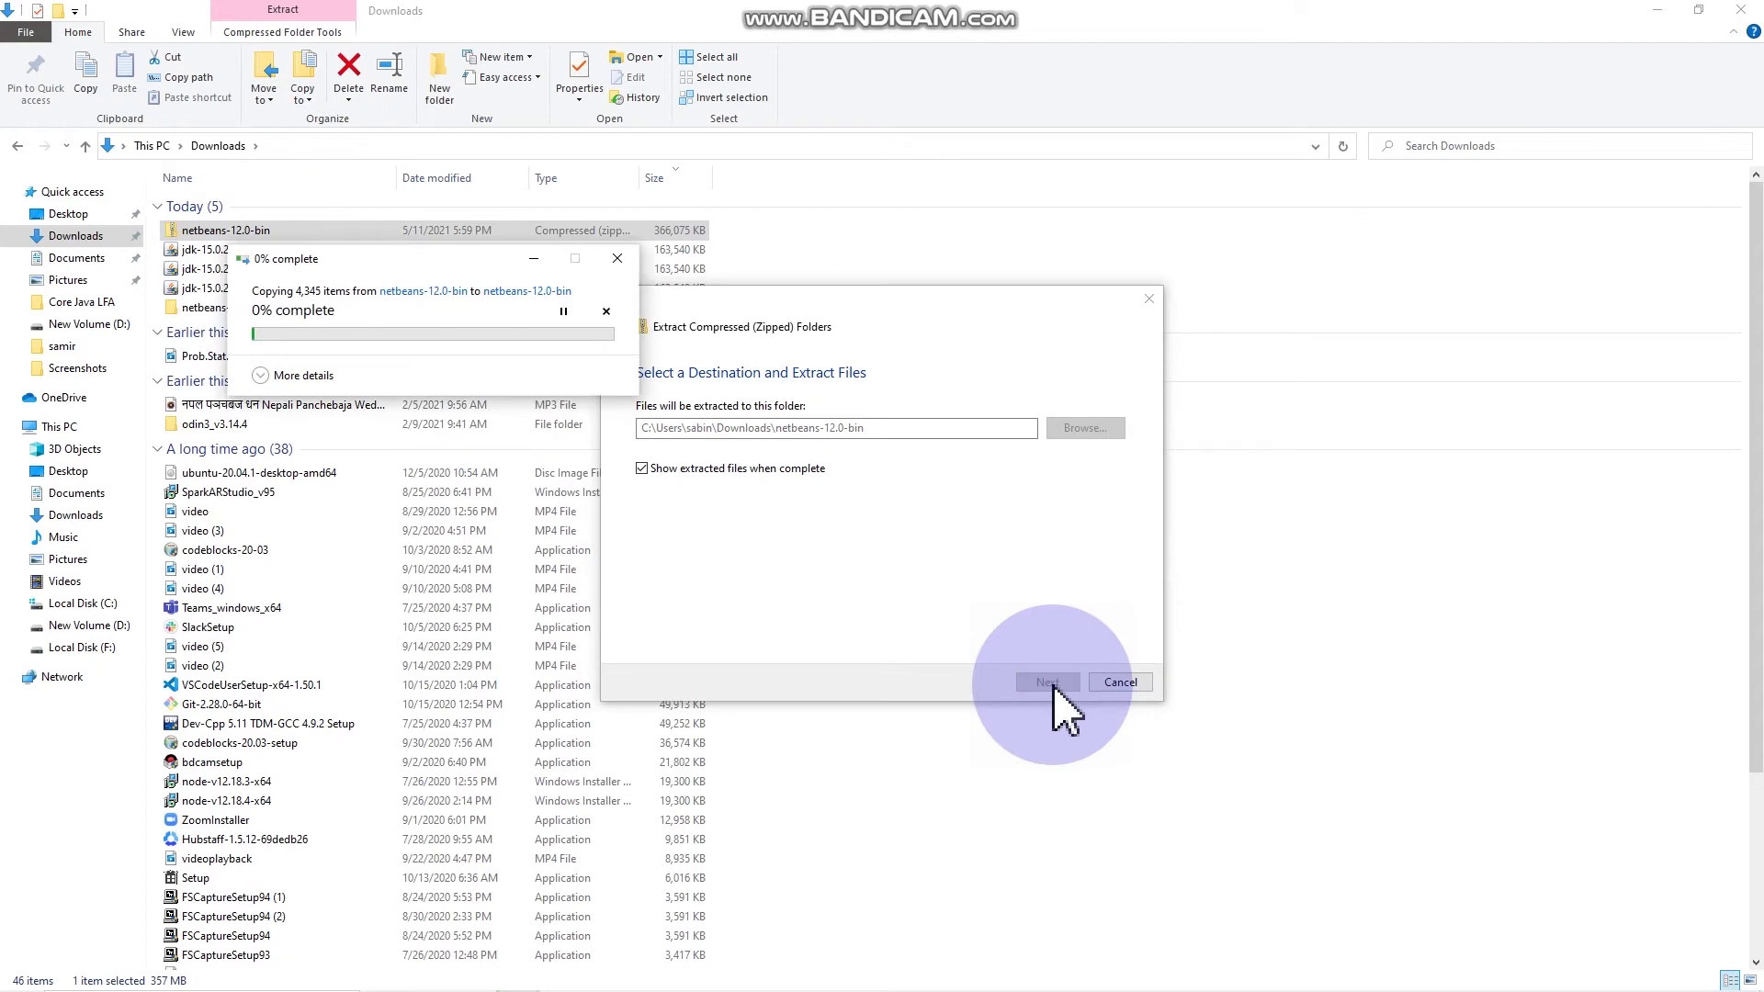
pyautogui.click(1653, 12)
pyautogui.moveTo(946, 317); pyautogui.dragTo(469, 507)
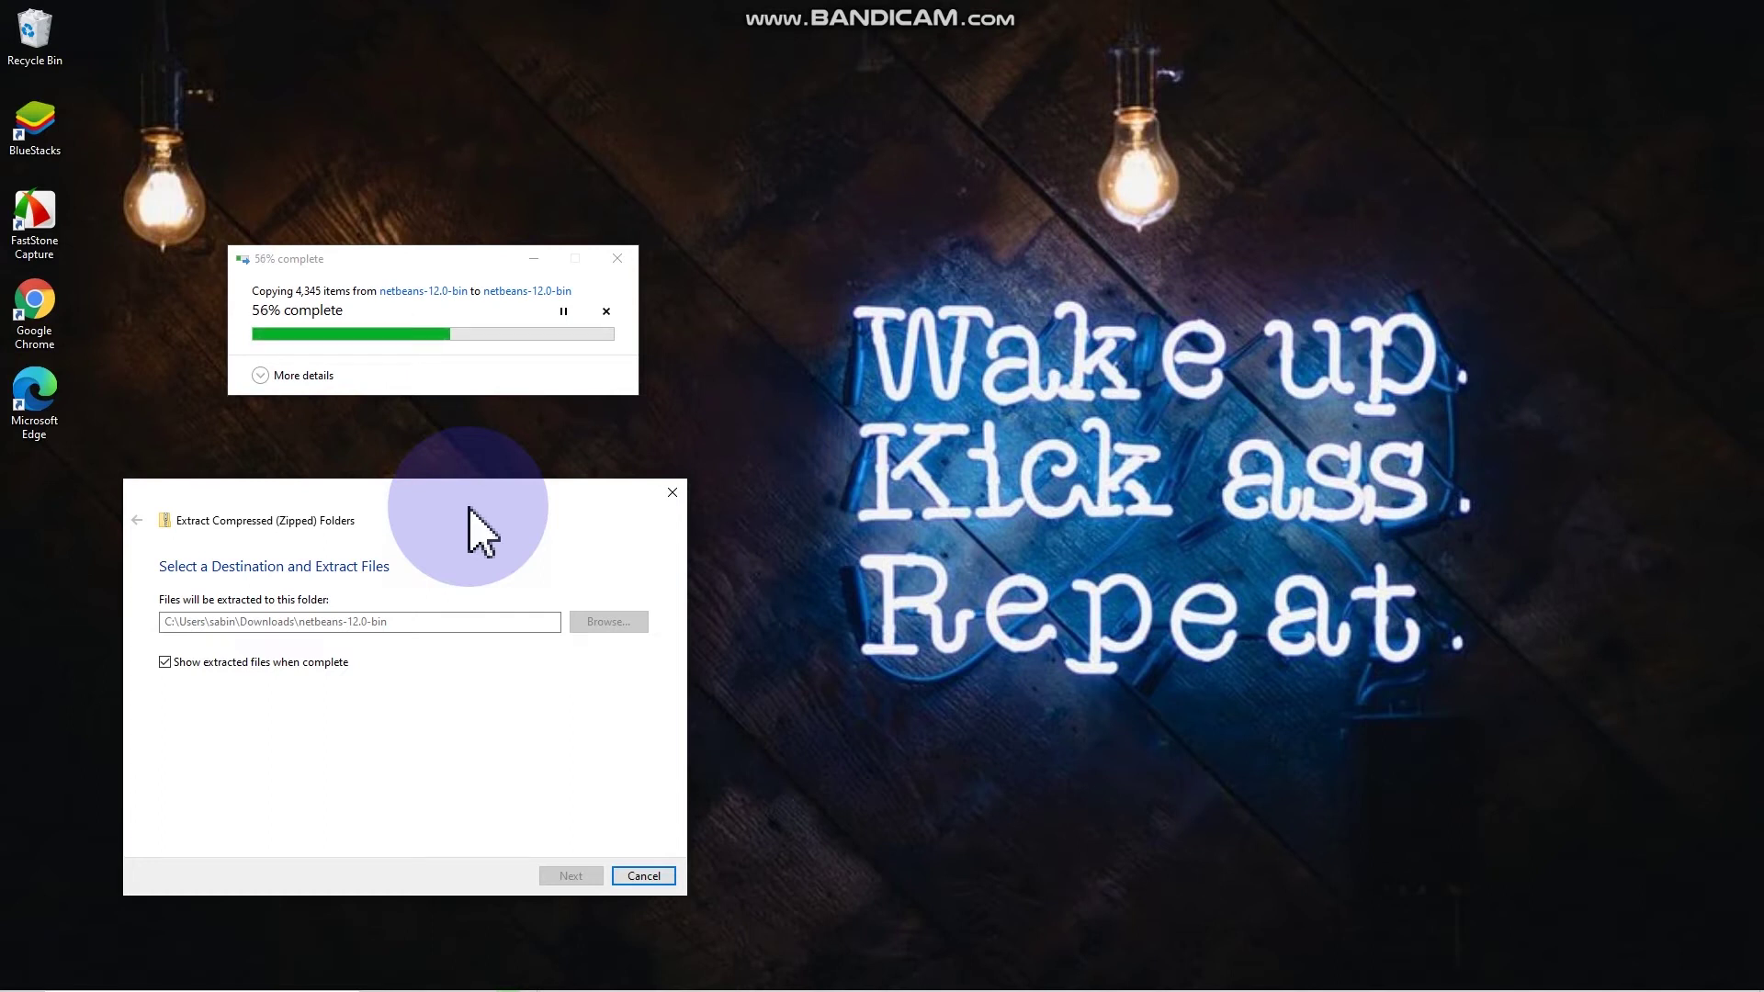
# Step: Cut the extracted netbeans folder from netbeans-12.0-bin and go to This PC
pyautogui.moveTo(517, 974)
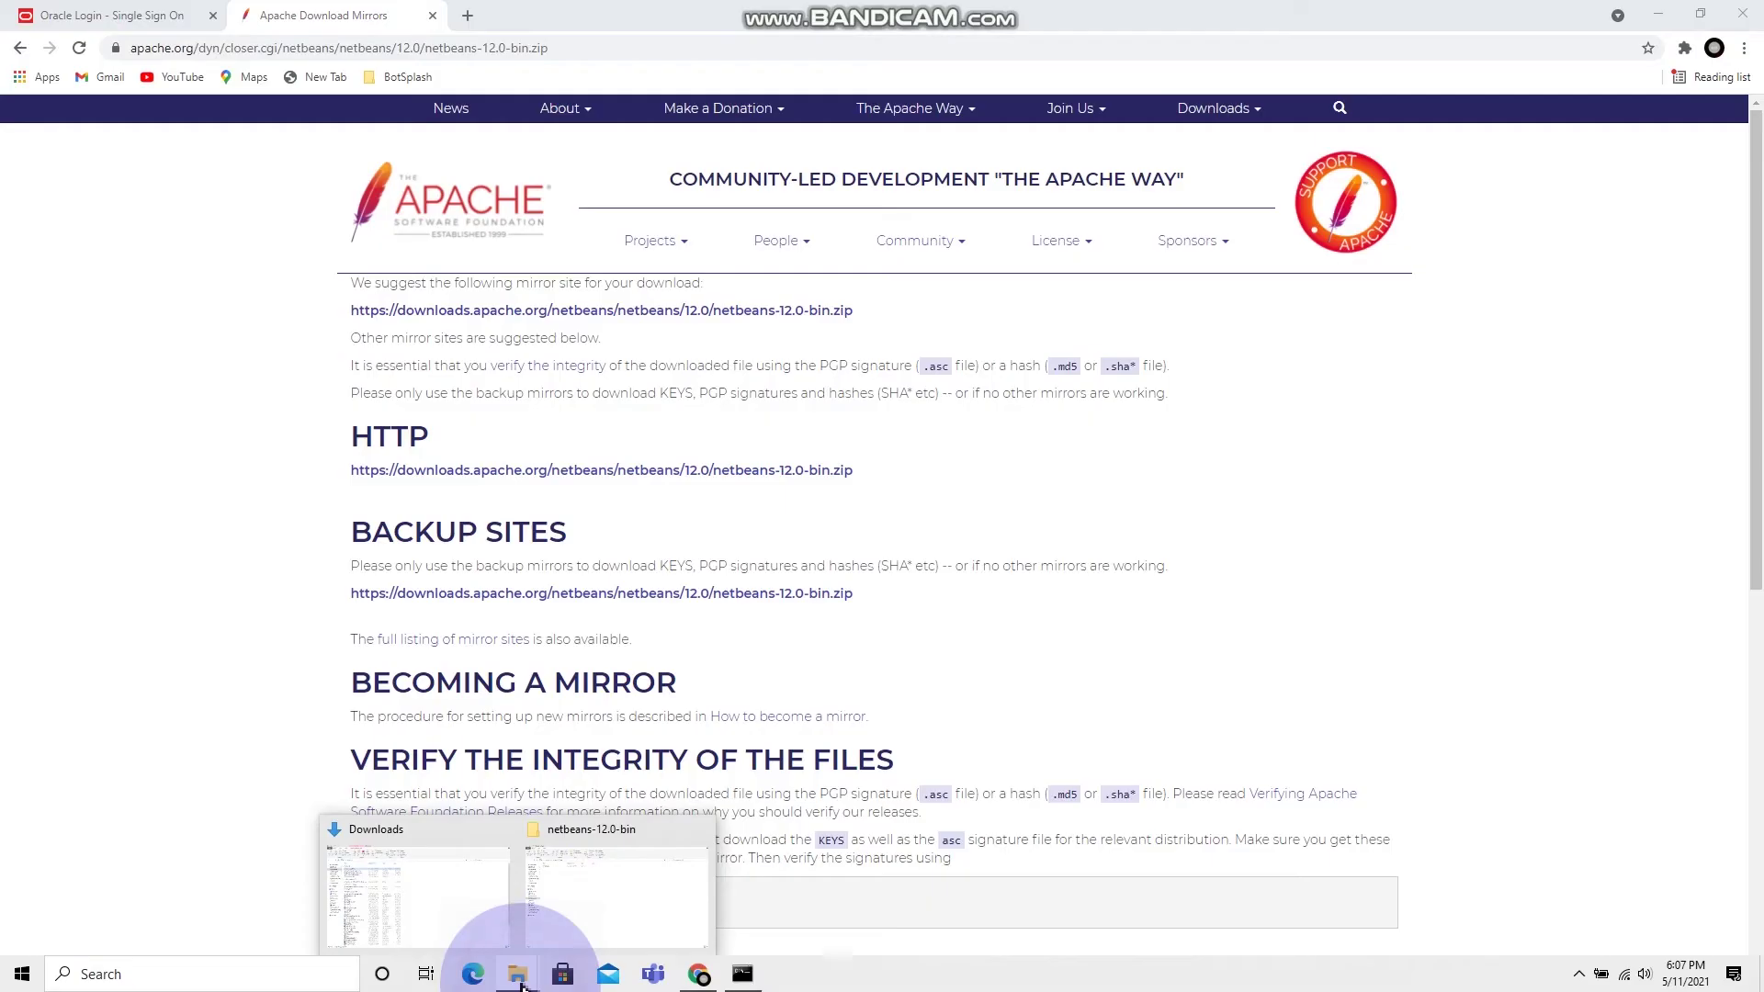
pyautogui.click(504, 910)
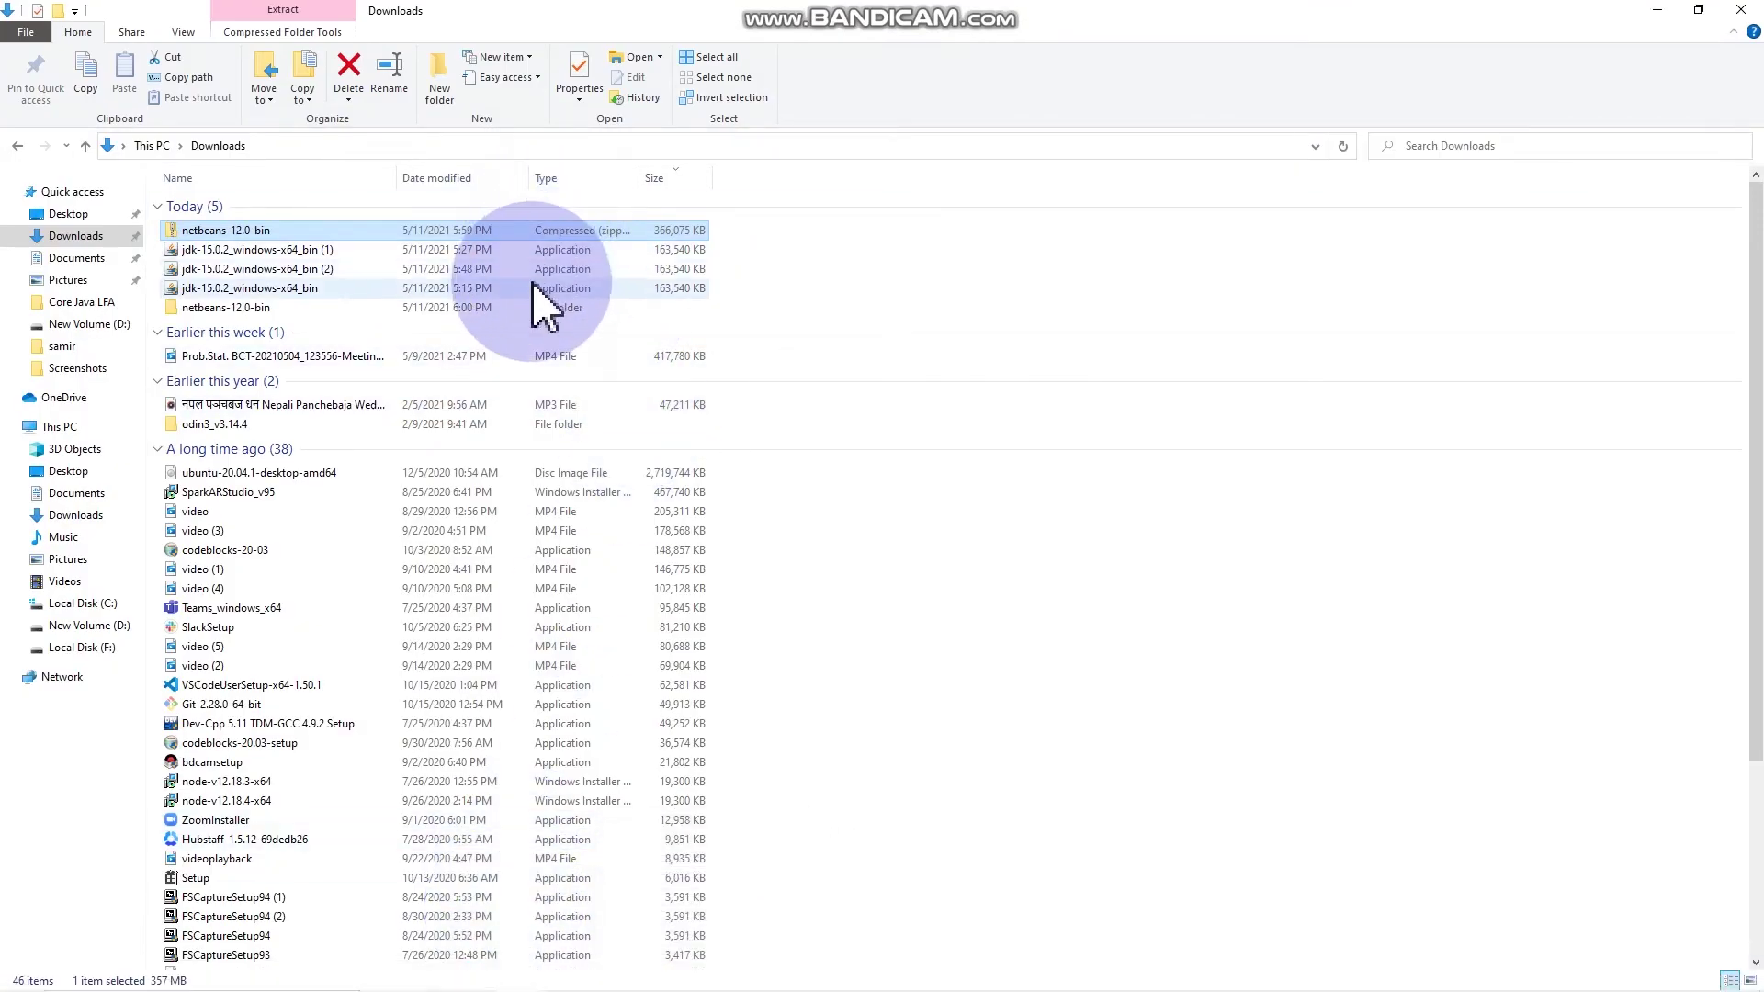
pyautogui.doubleClick(524, 311)
pyautogui.click(242, 203)
pyautogui.rightClick(243, 208)
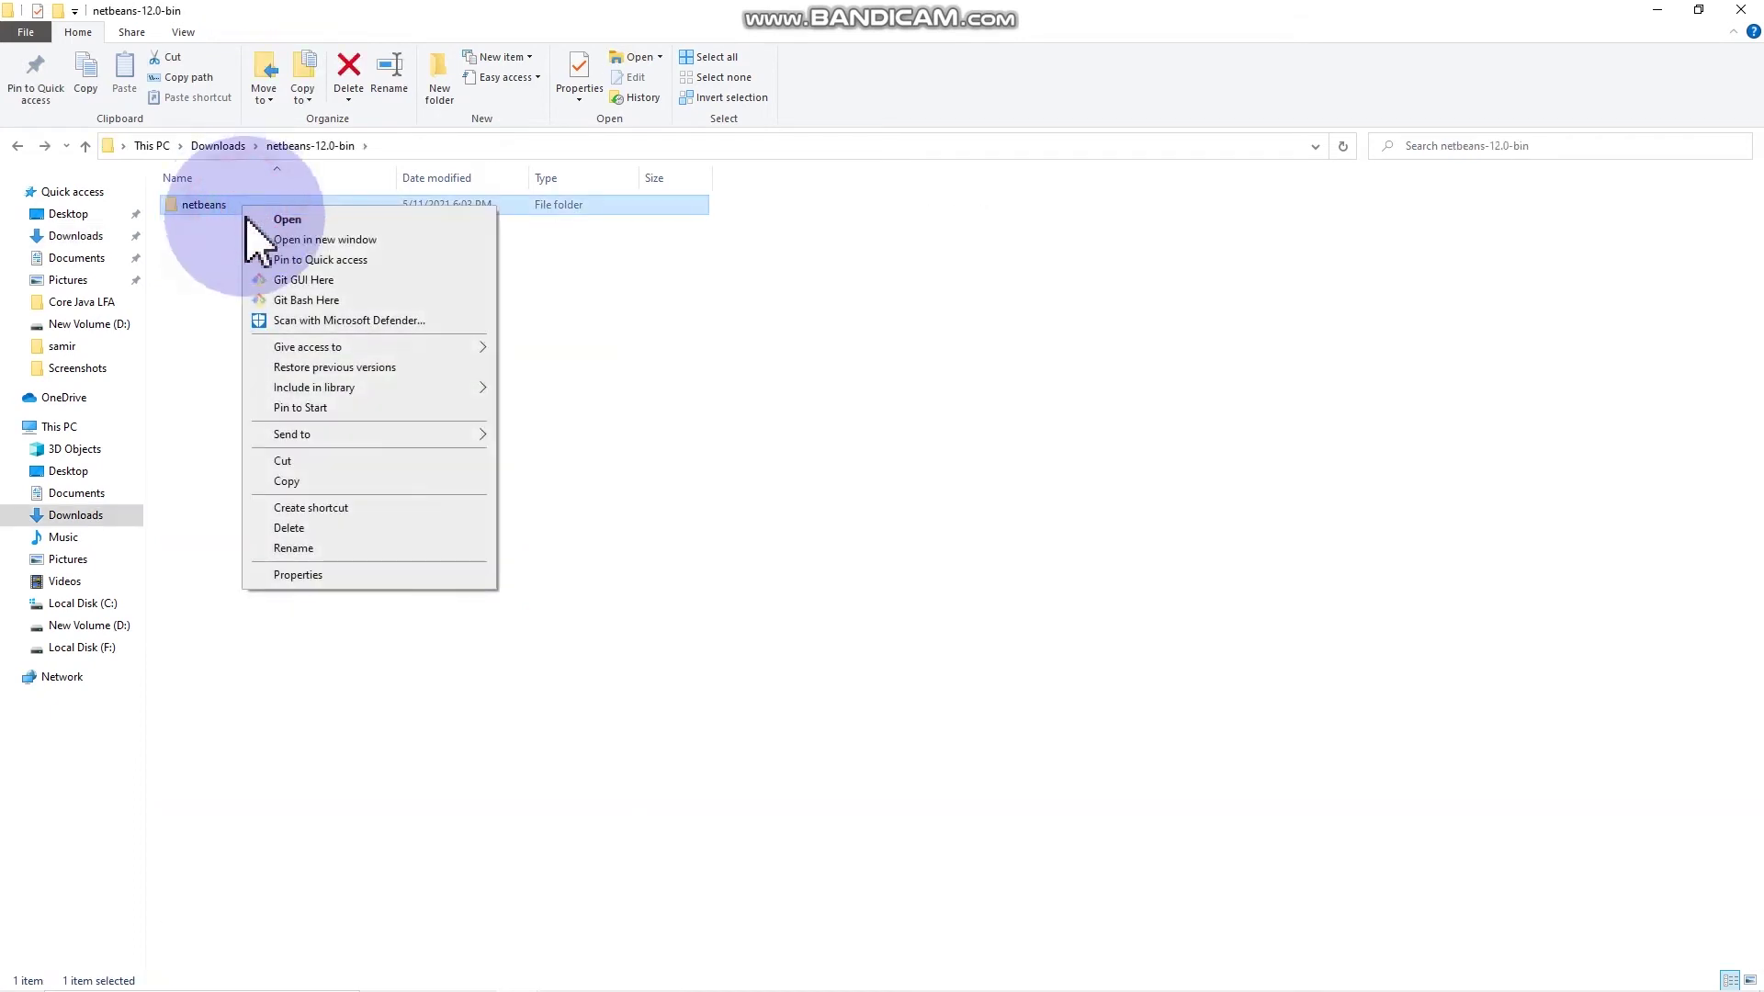
pyautogui.click(281, 460)
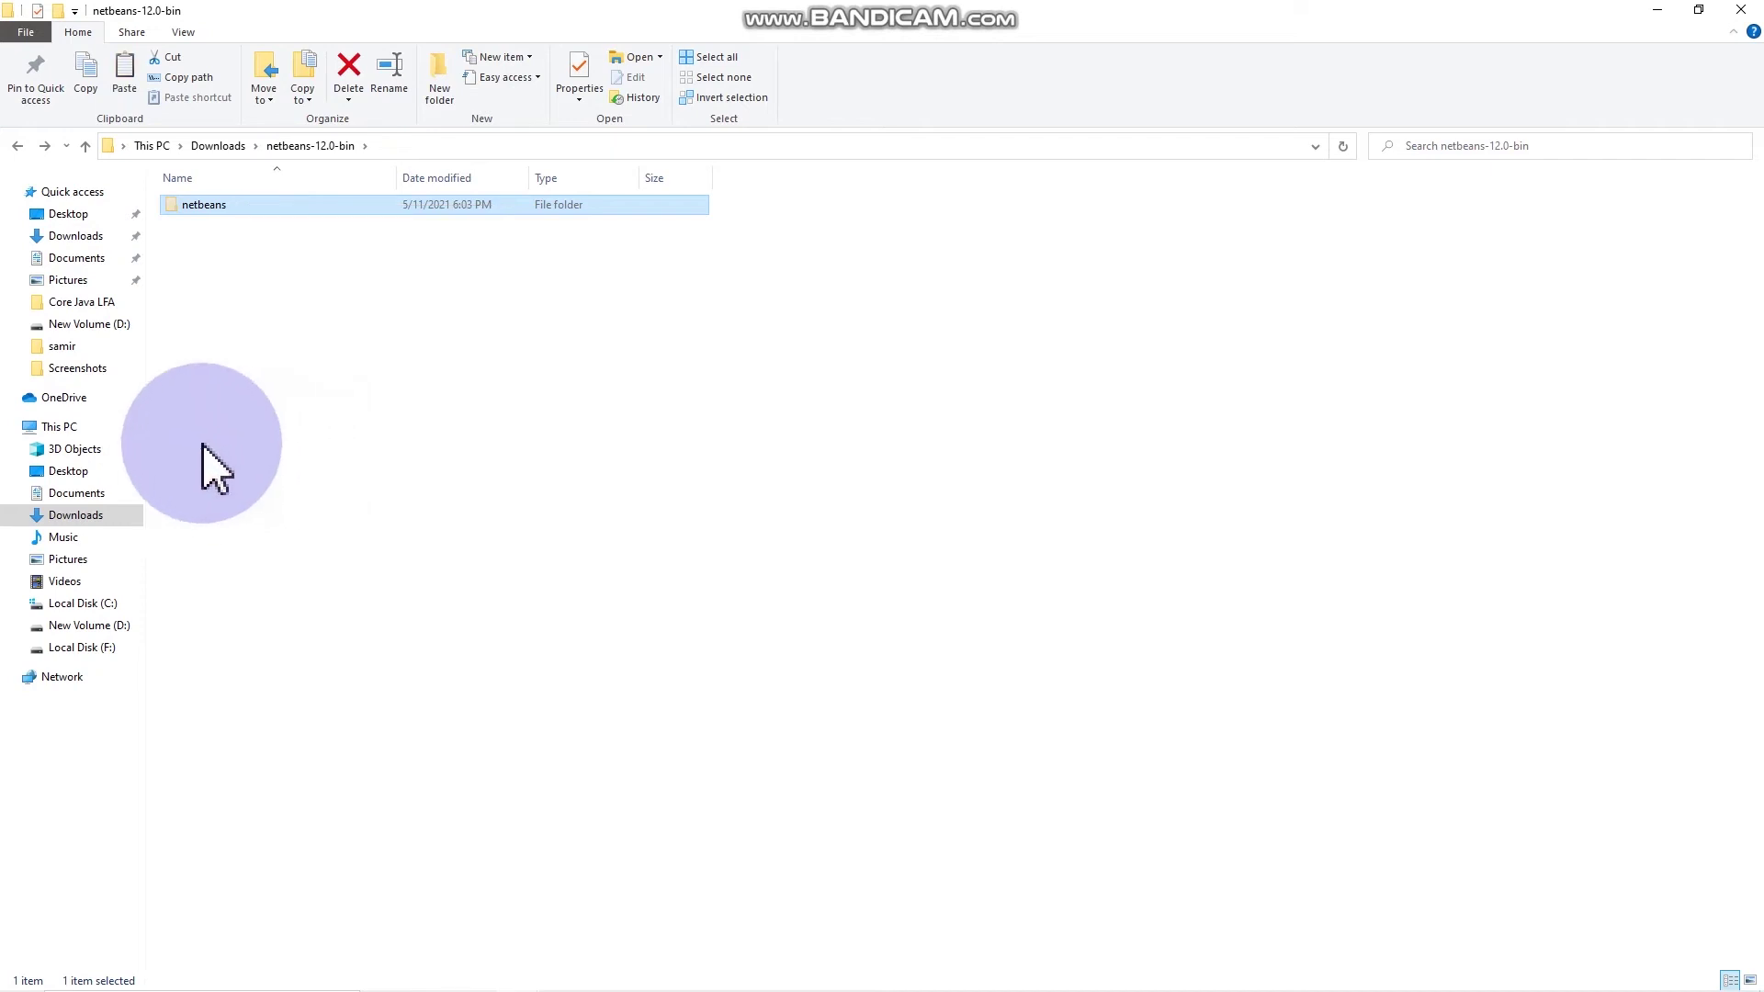
pyautogui.doubleClick(73, 425)
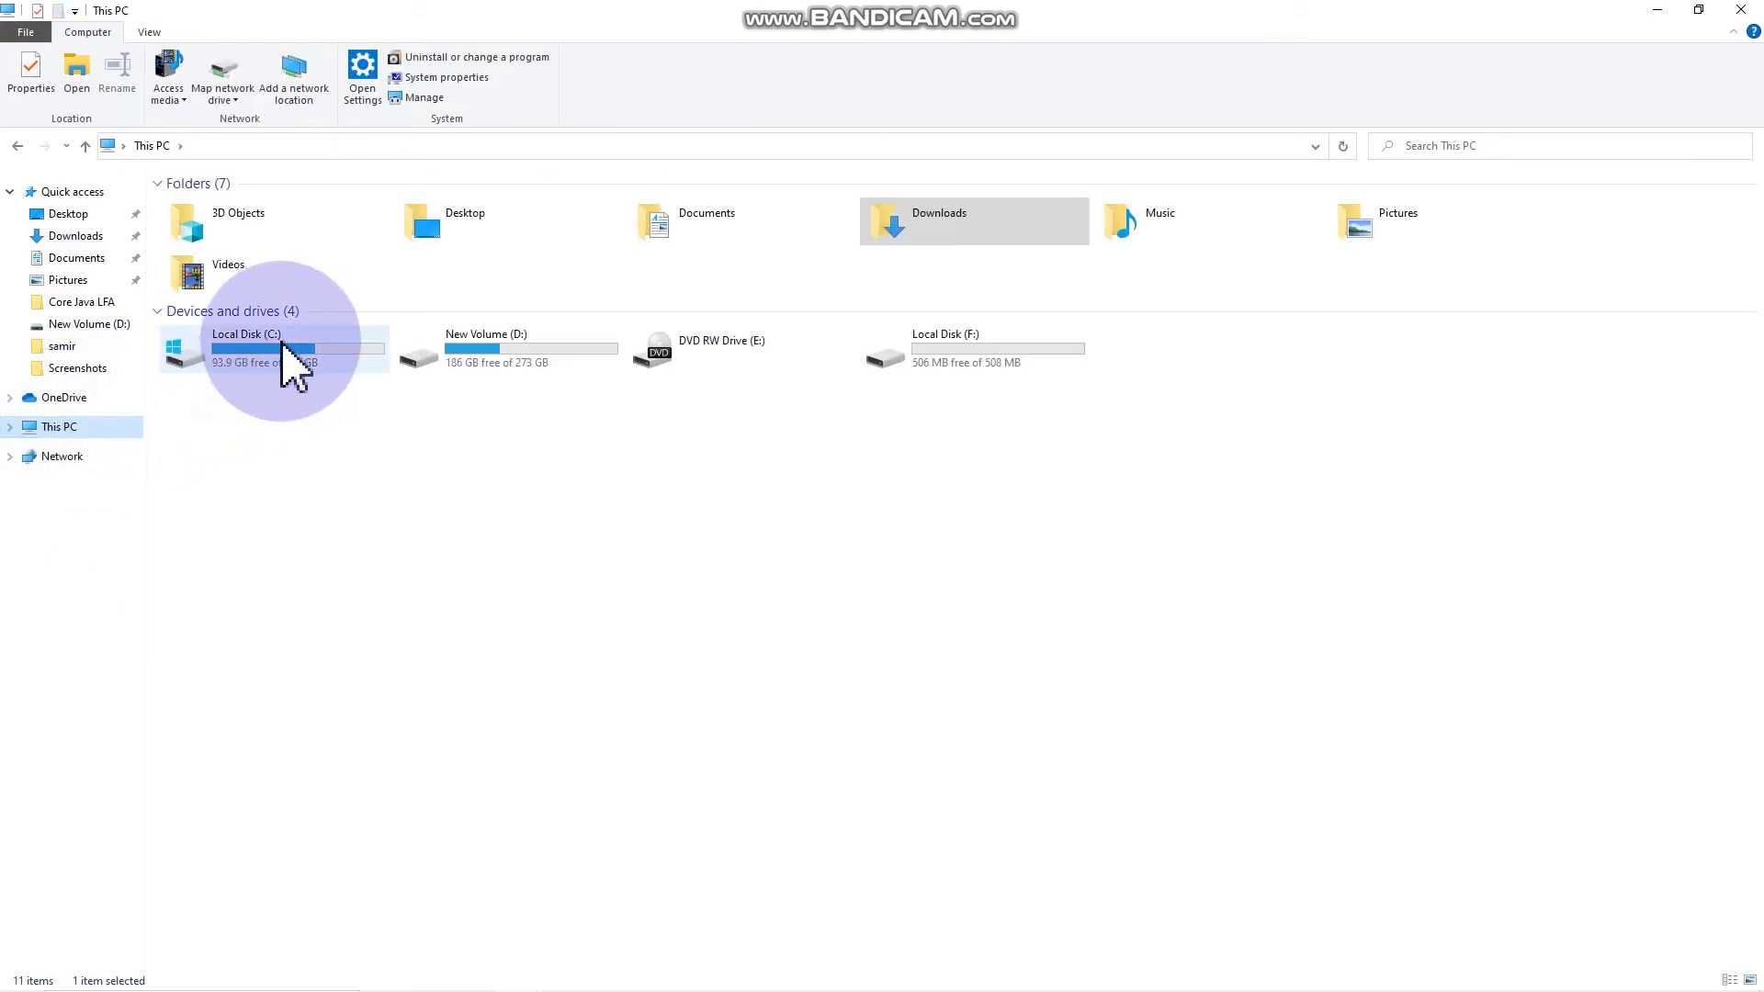
# Step: Paste the netbeans folder into C:\Program Files, granting administrator permission
pyautogui.doubleClick(280, 341)
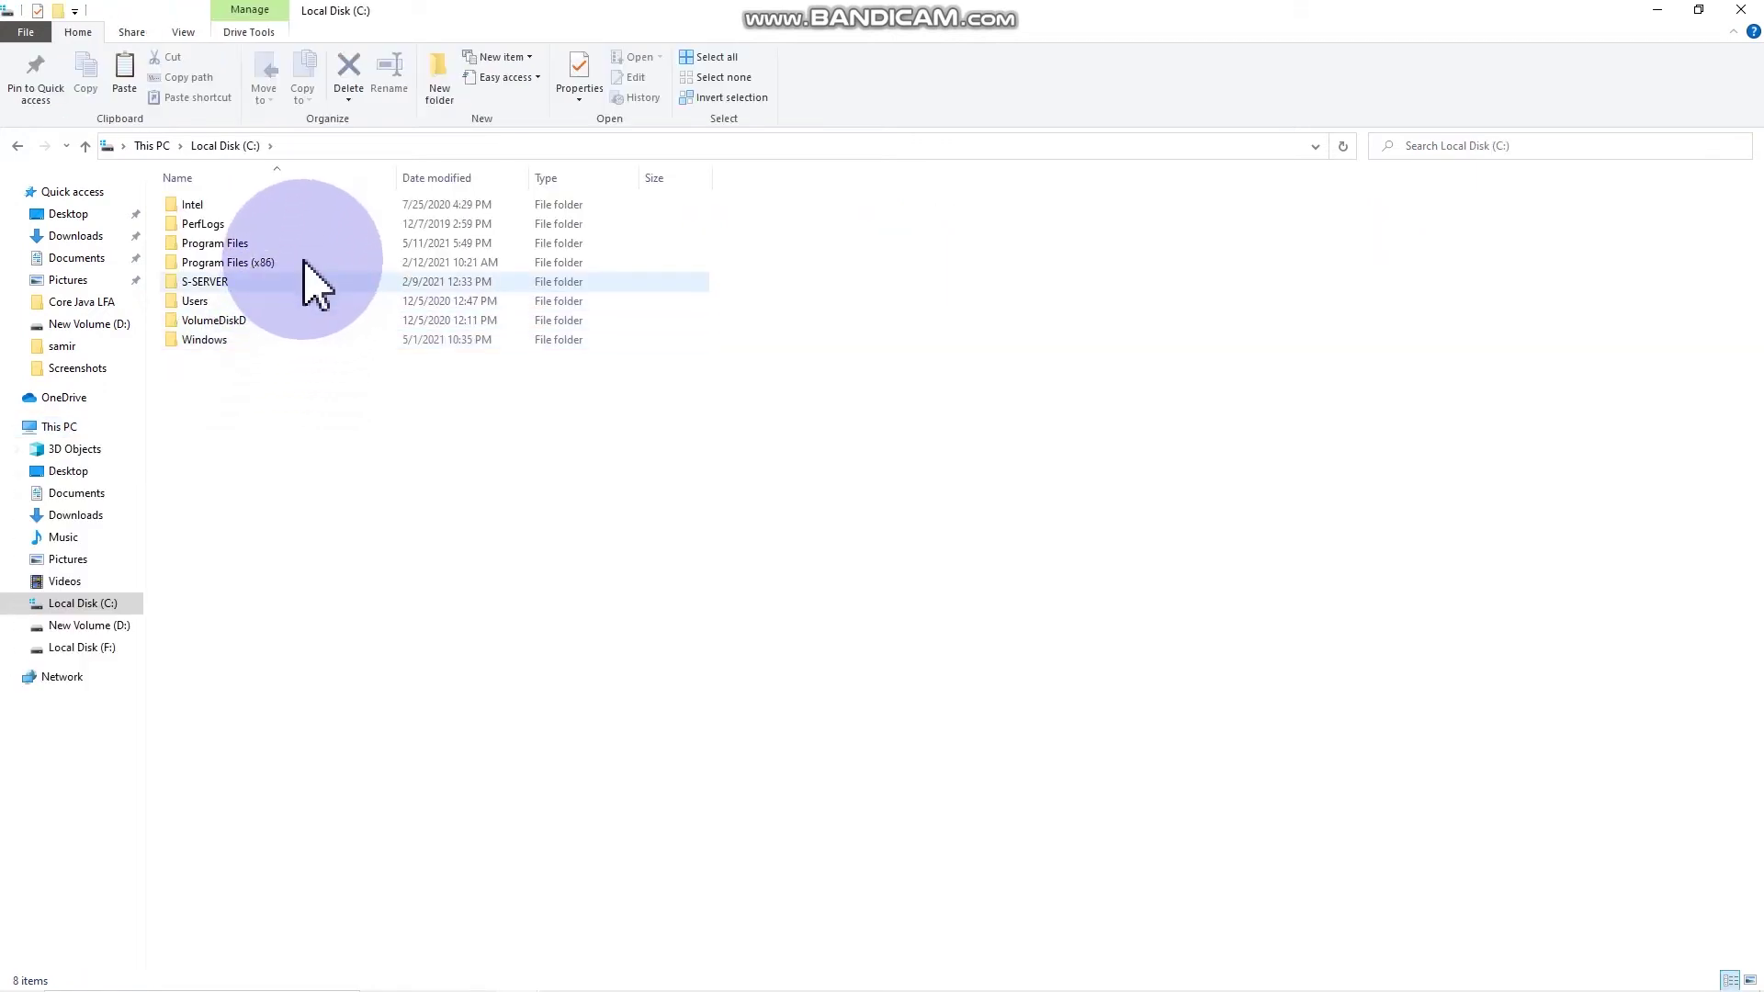
pyautogui.click(313, 243)
pyautogui.doubleClick(314, 244)
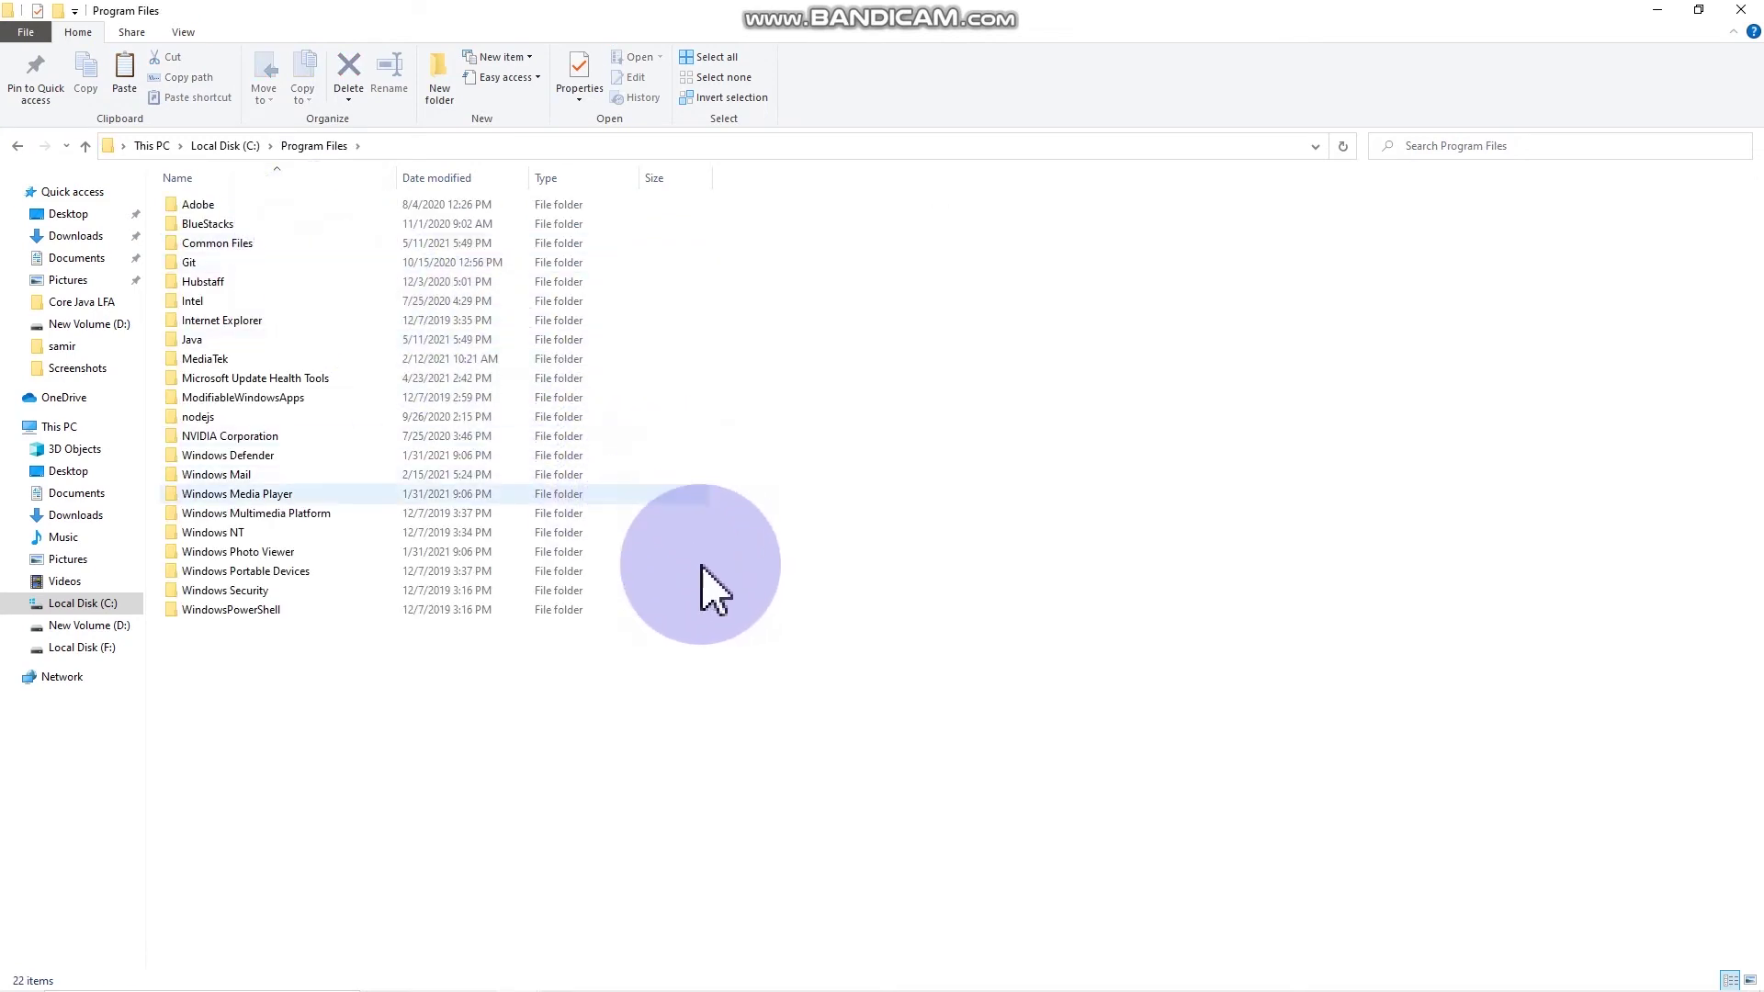
pyautogui.rightClick(531, 681)
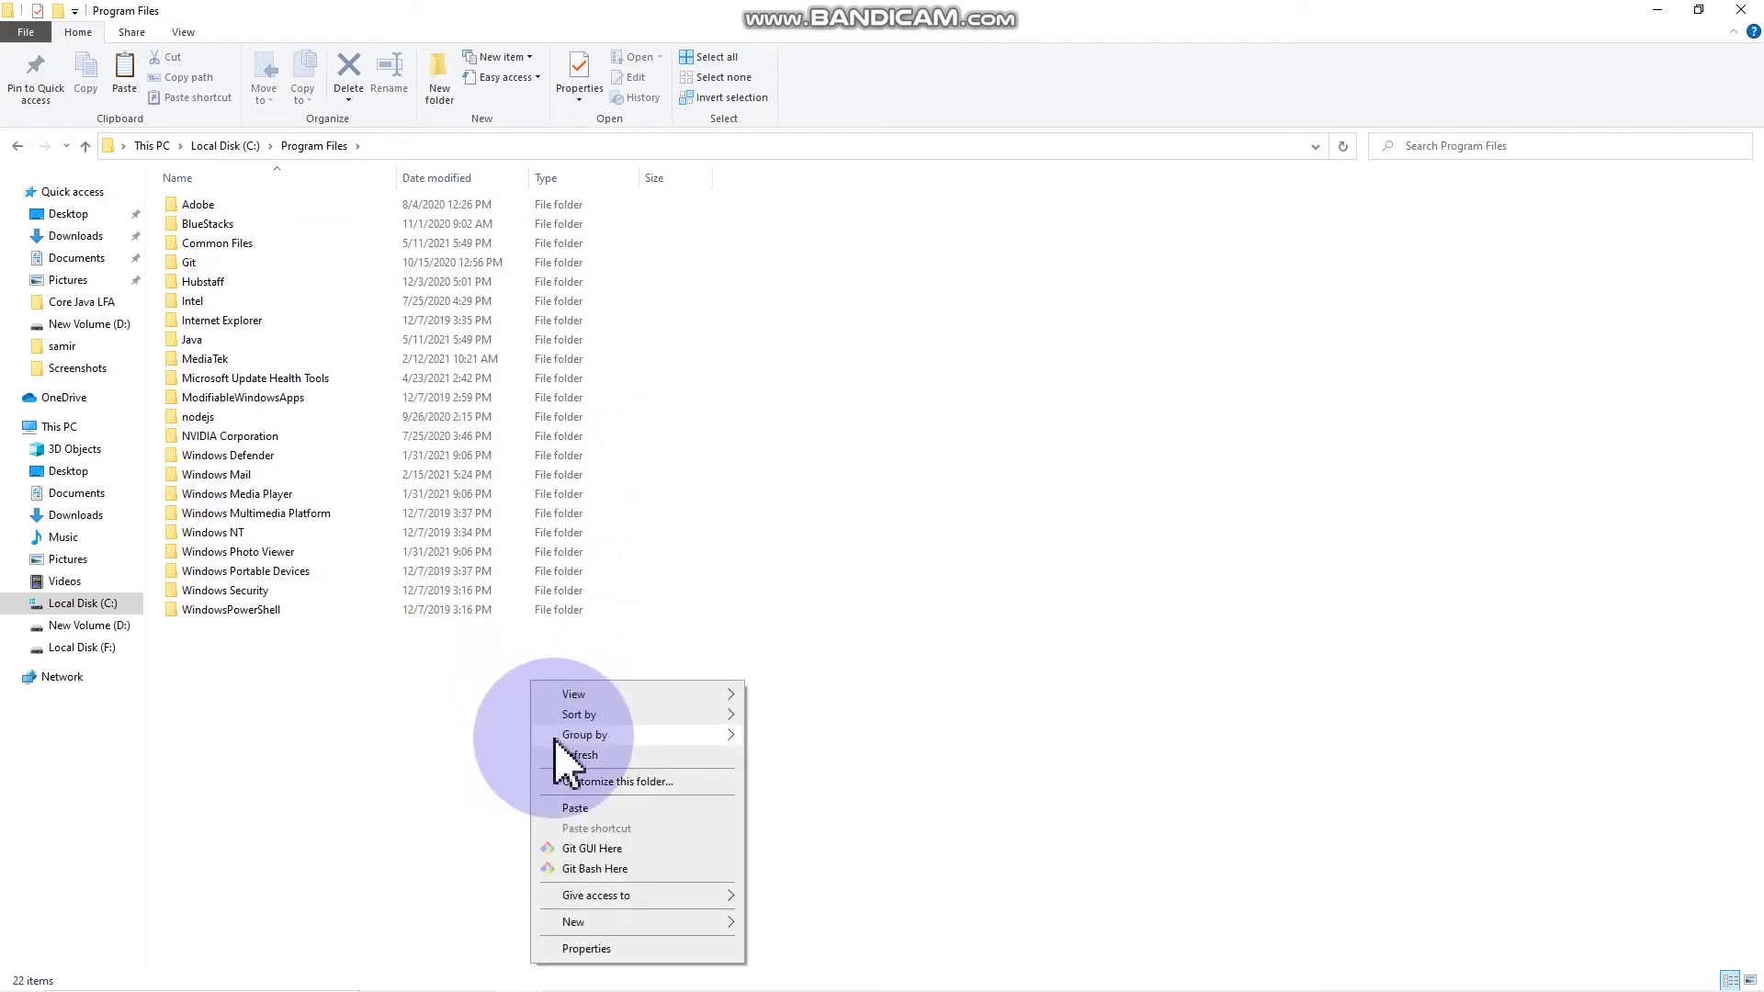
pyautogui.click(598, 808)
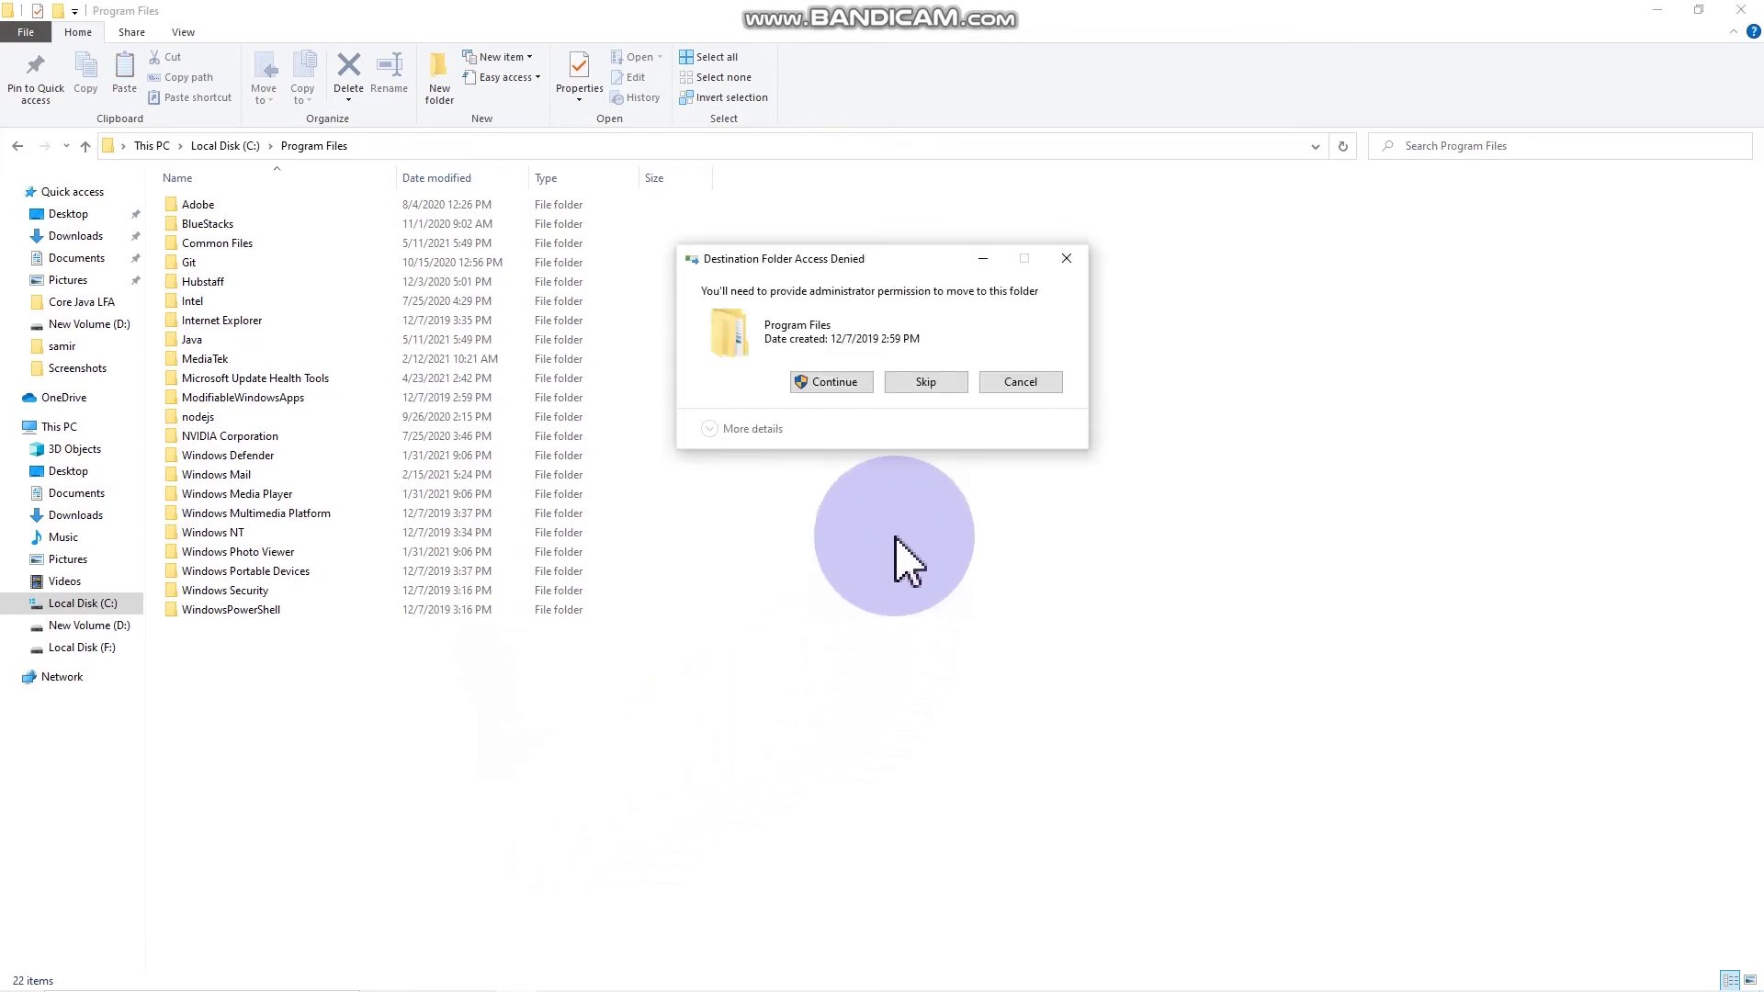
pyautogui.click(857, 382)
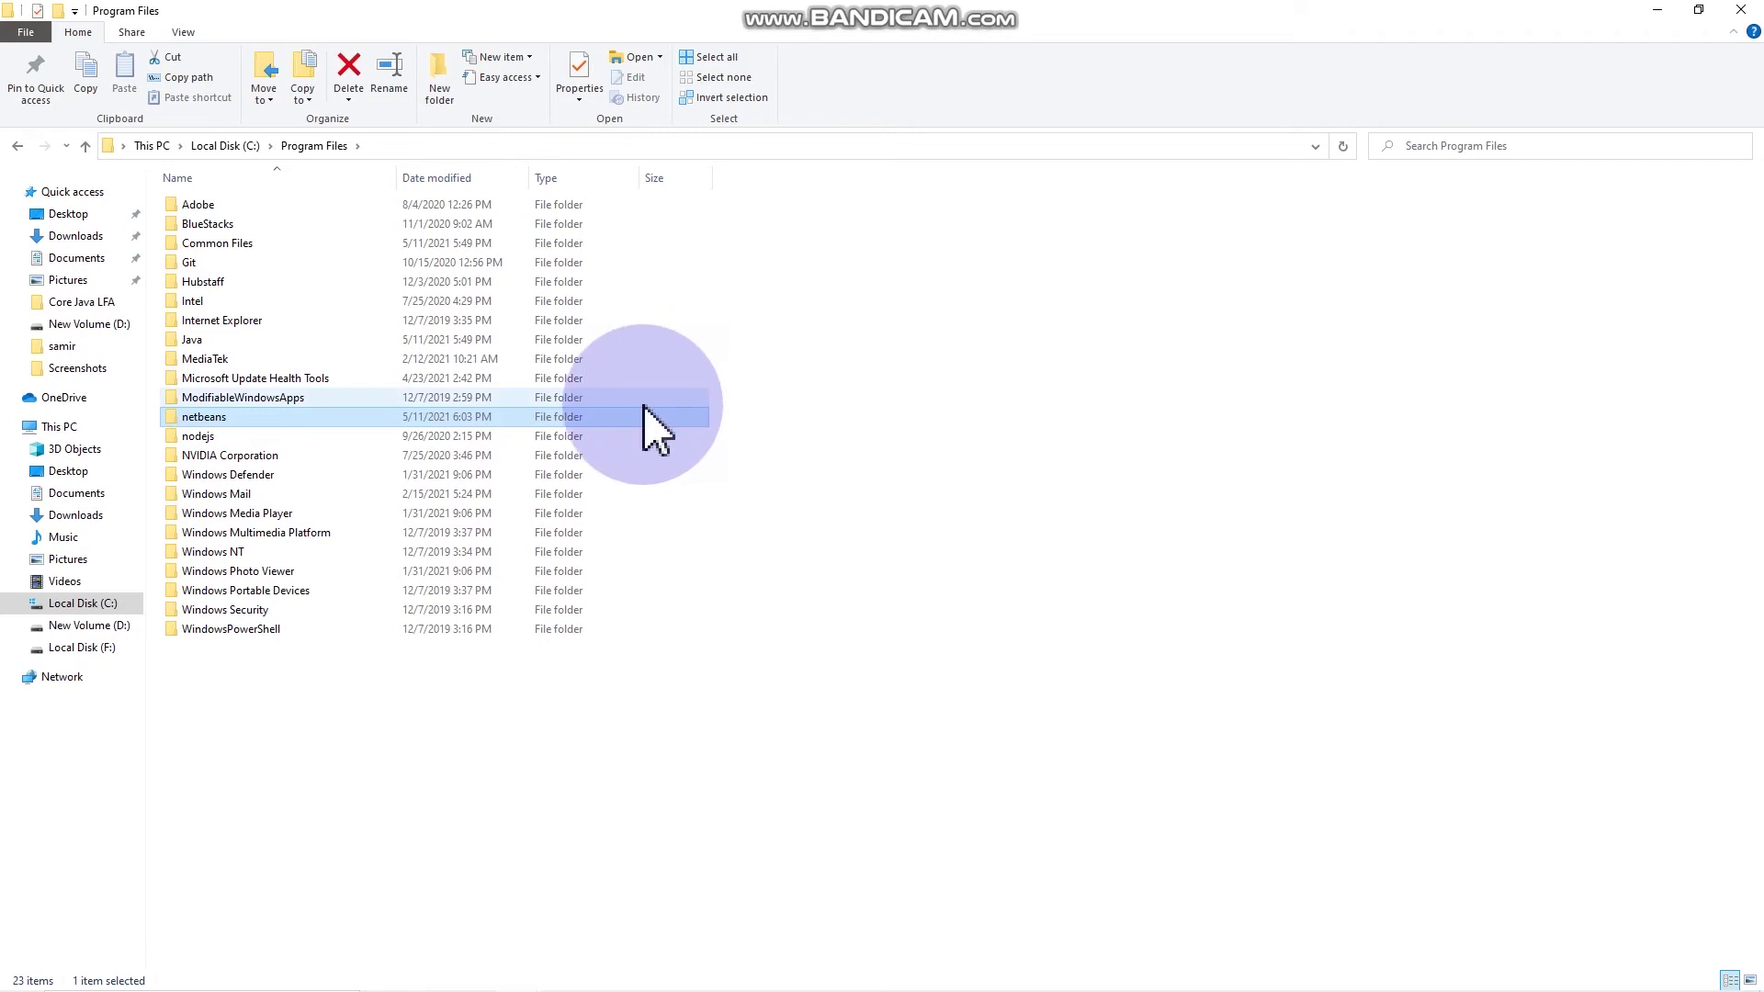
# Step: Open the moved netbeans folder's bin subfolder
pyautogui.click(583, 418)
pyautogui.doubleClick(582, 418)
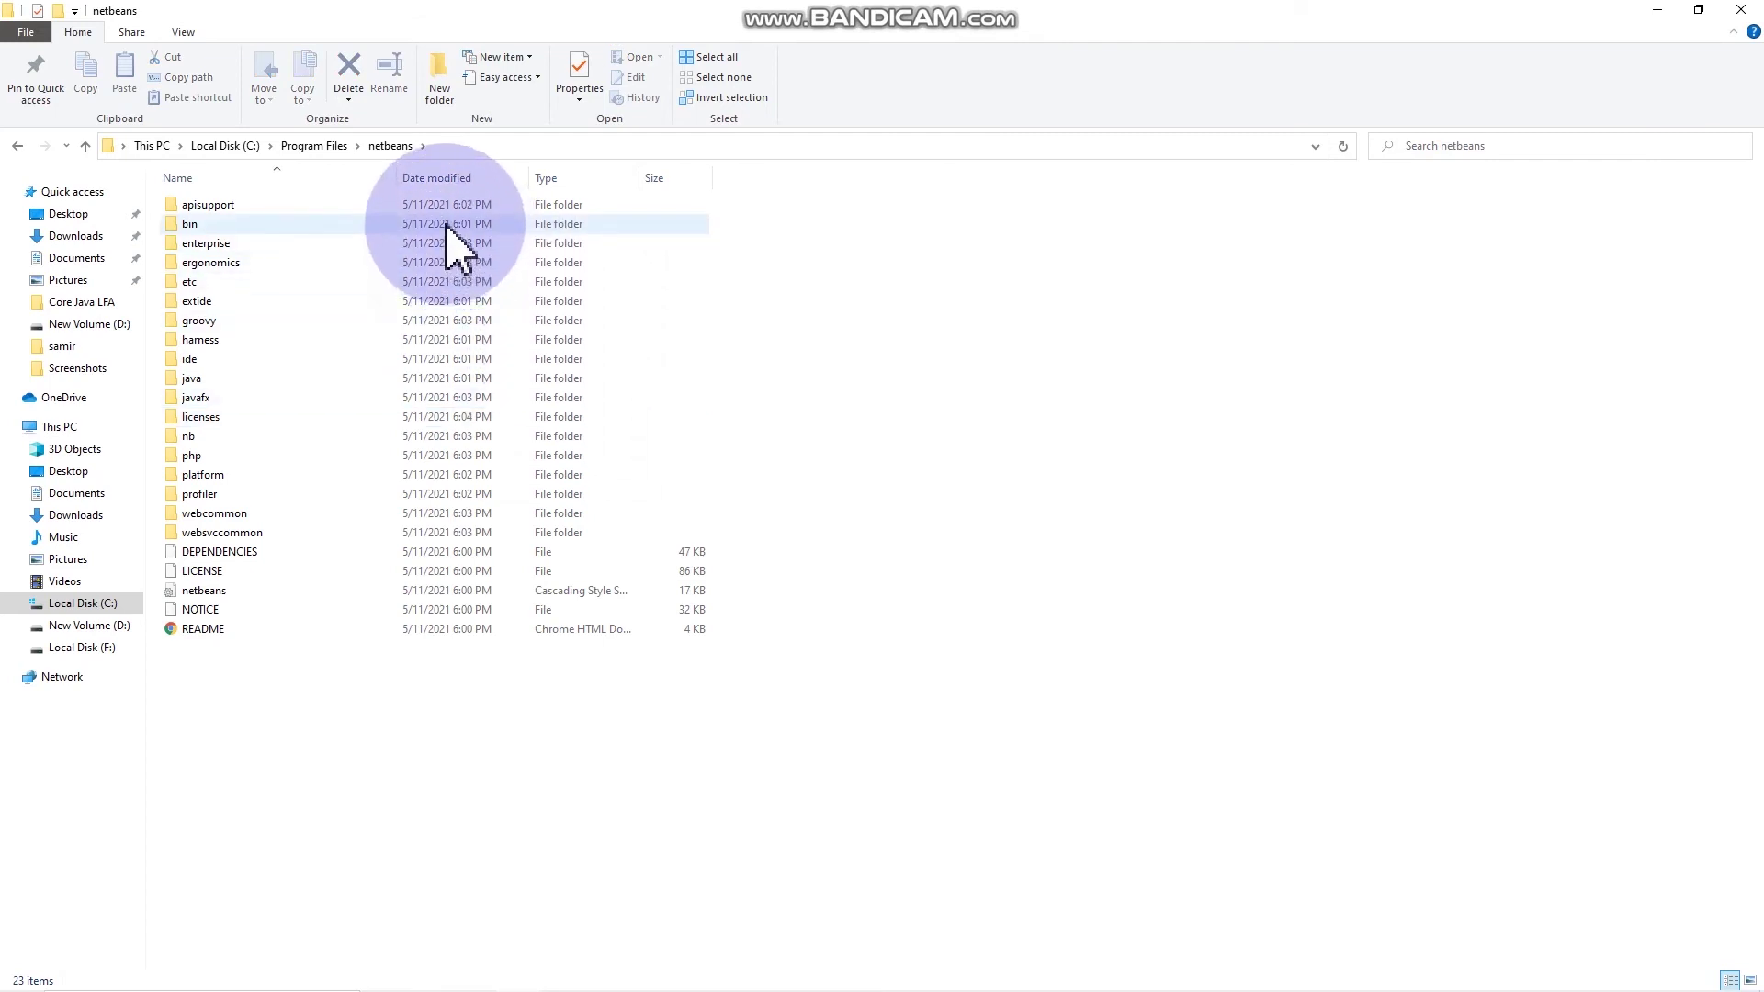
pyautogui.doubleClick(447, 227)
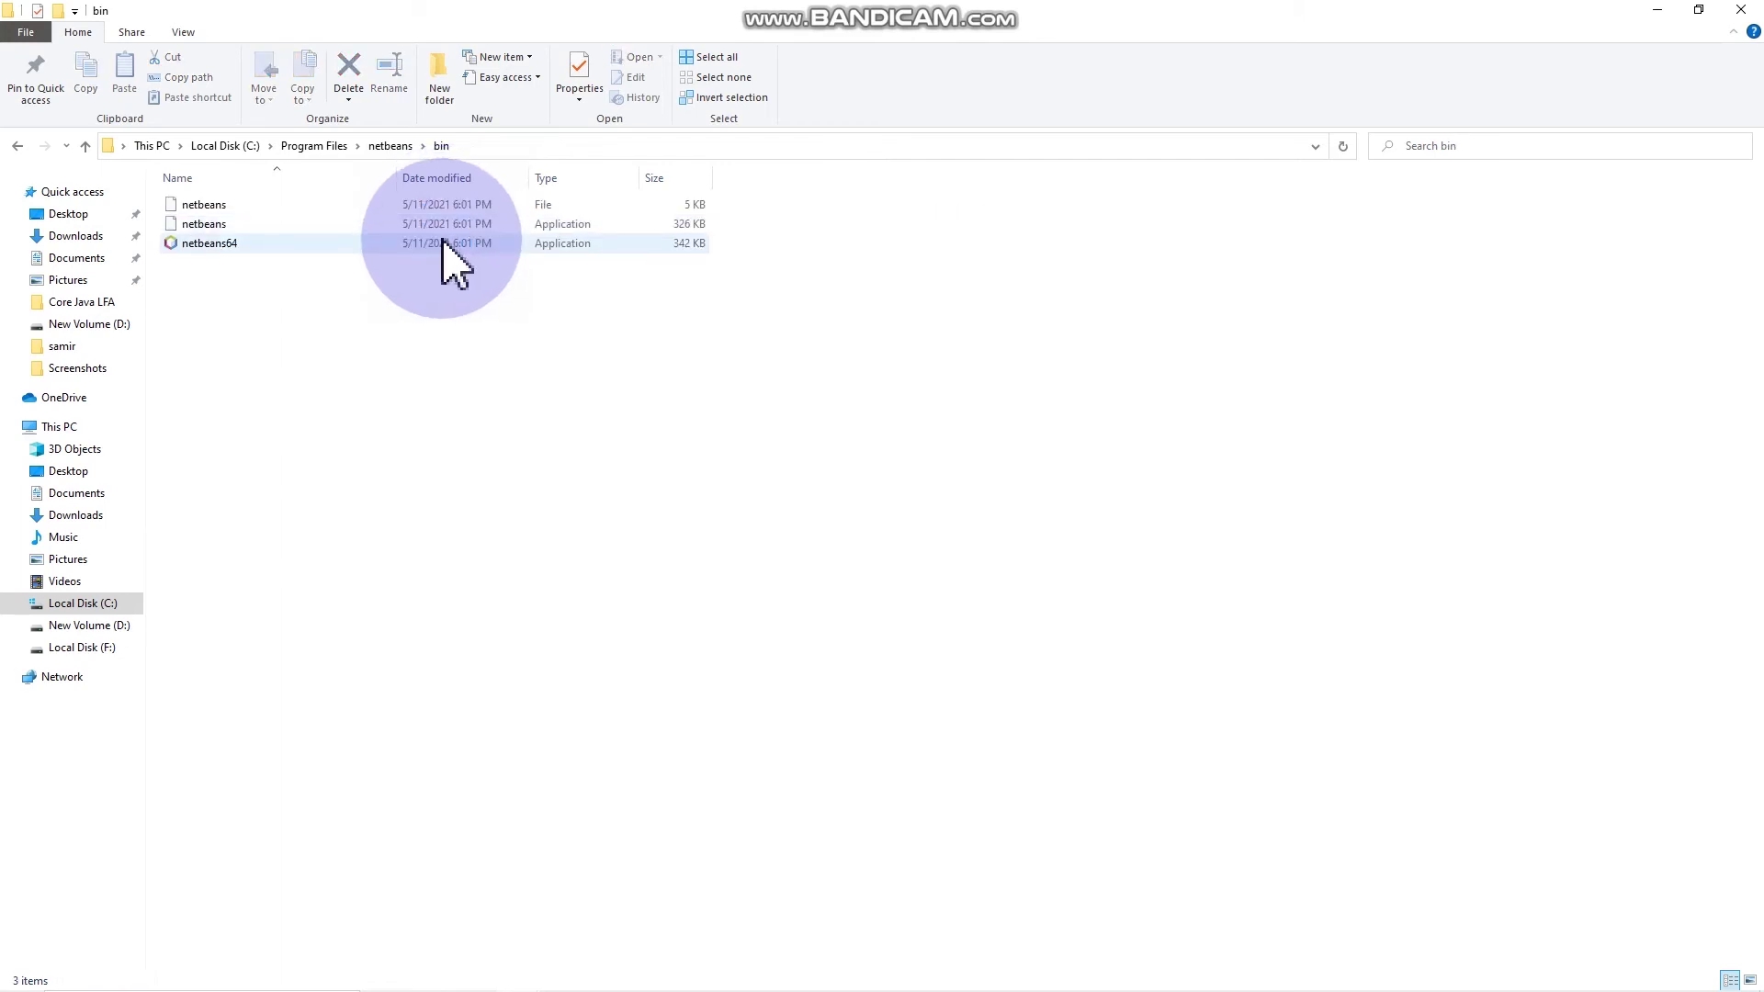
# Step: Launch NetBeans from netbeans64.exe and maximize its window
pyautogui.doubleClick(445, 244)
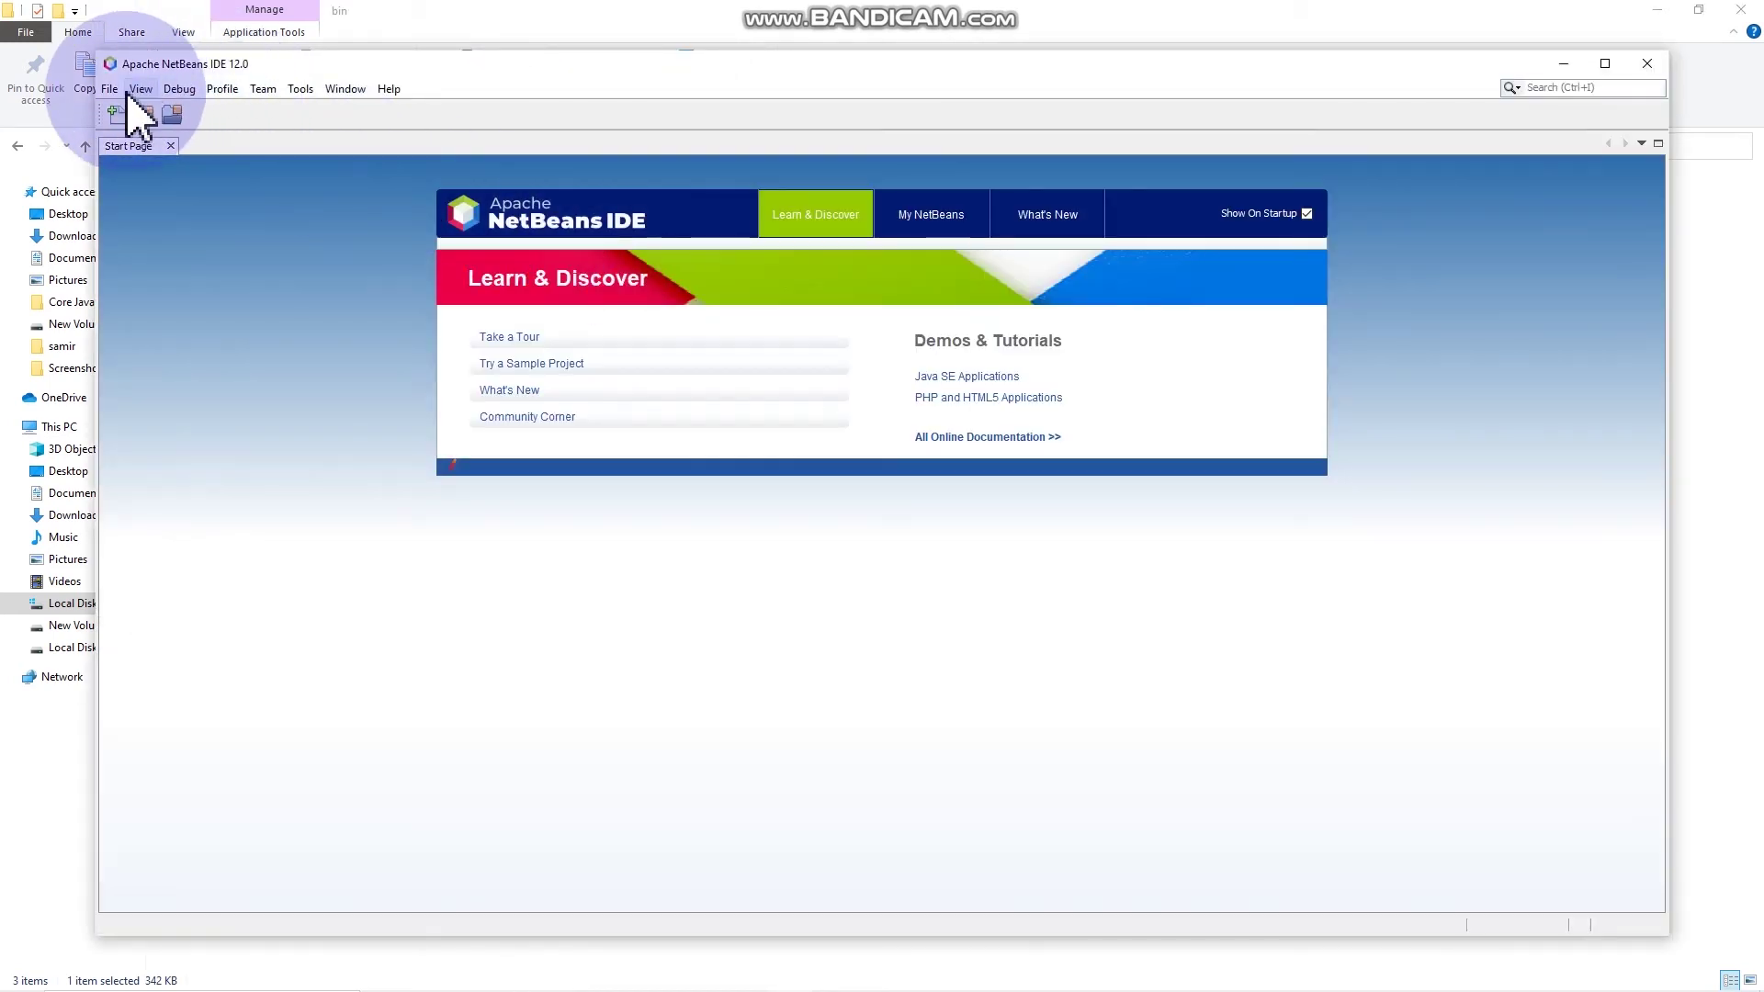
pyautogui.click(1607, 62)
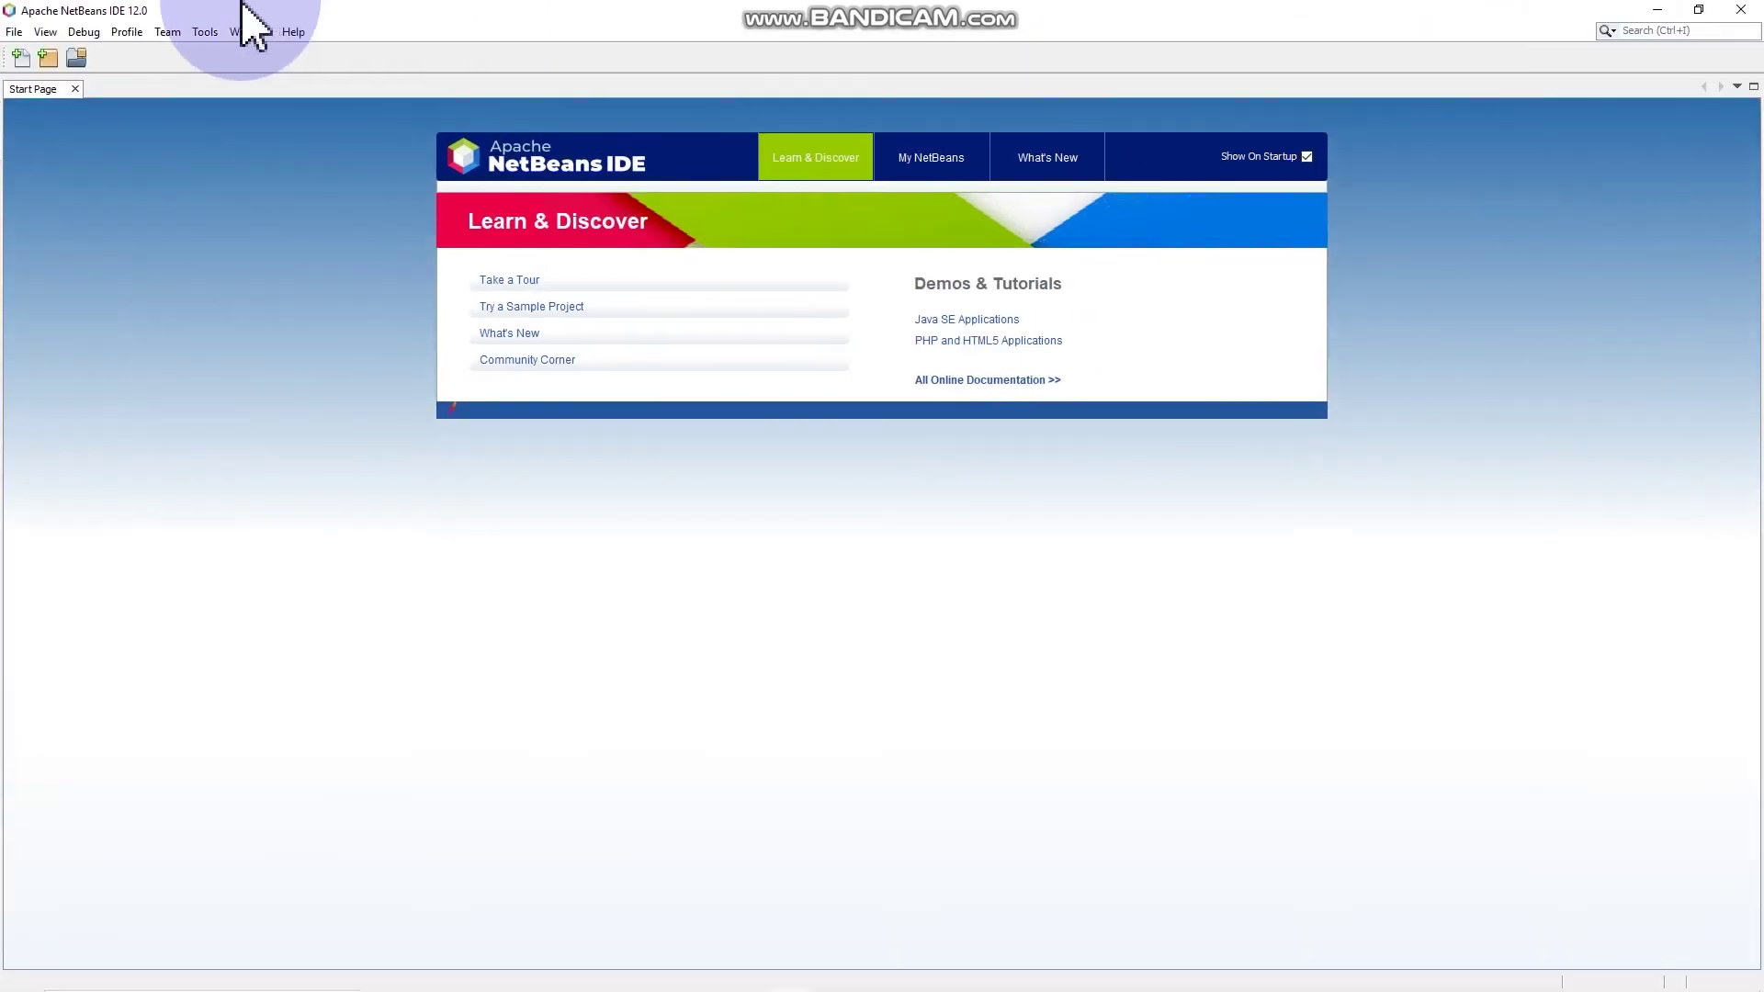
pyautogui.click(16, 32)
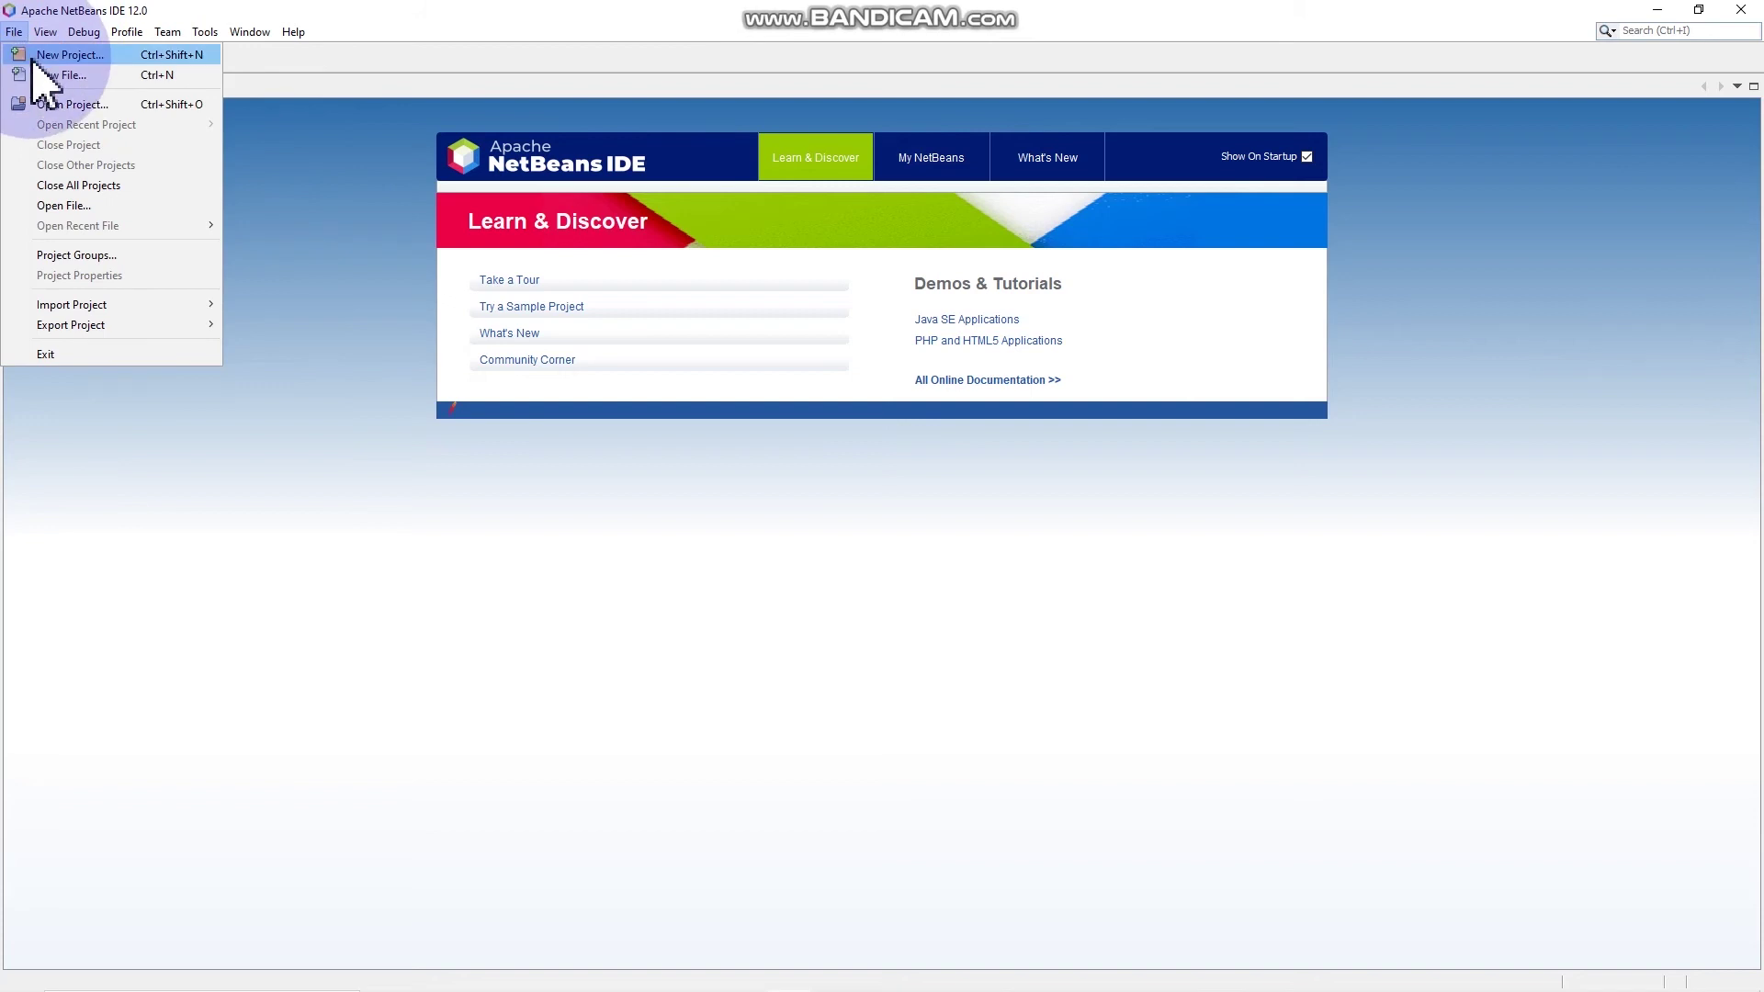
# Step: Start a new project of type Java with Ant > Java Application
pyautogui.click(33, 57)
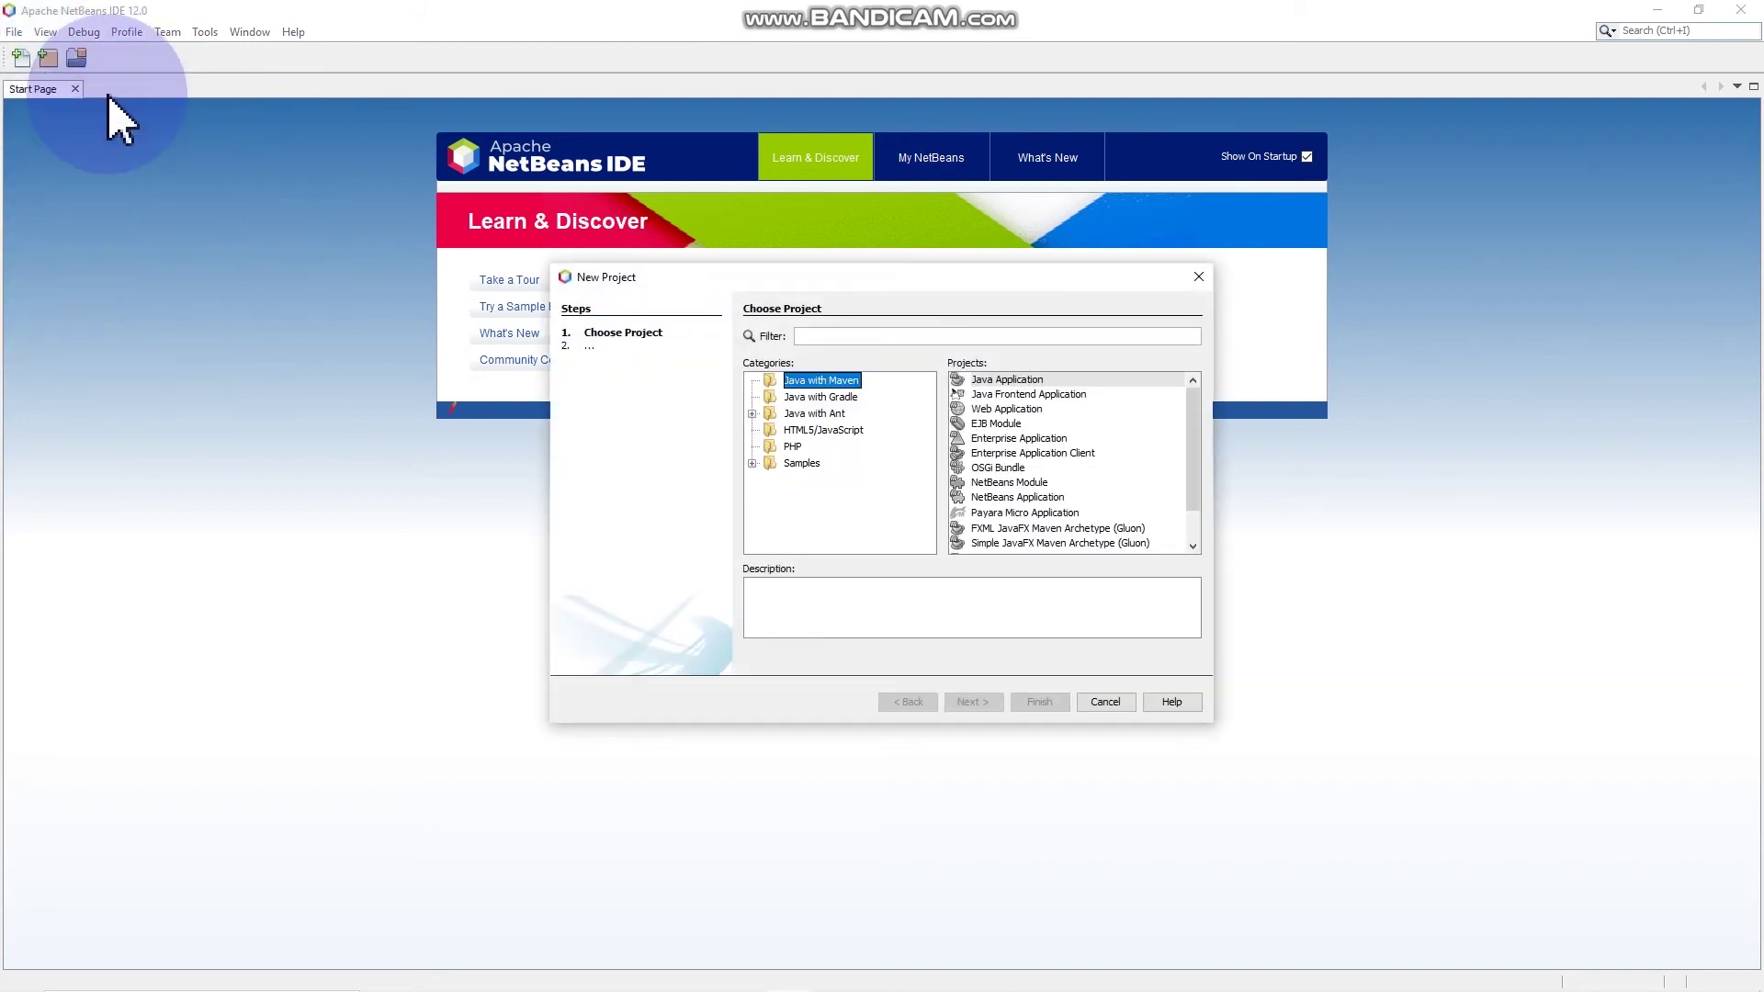
pyautogui.click(809, 414)
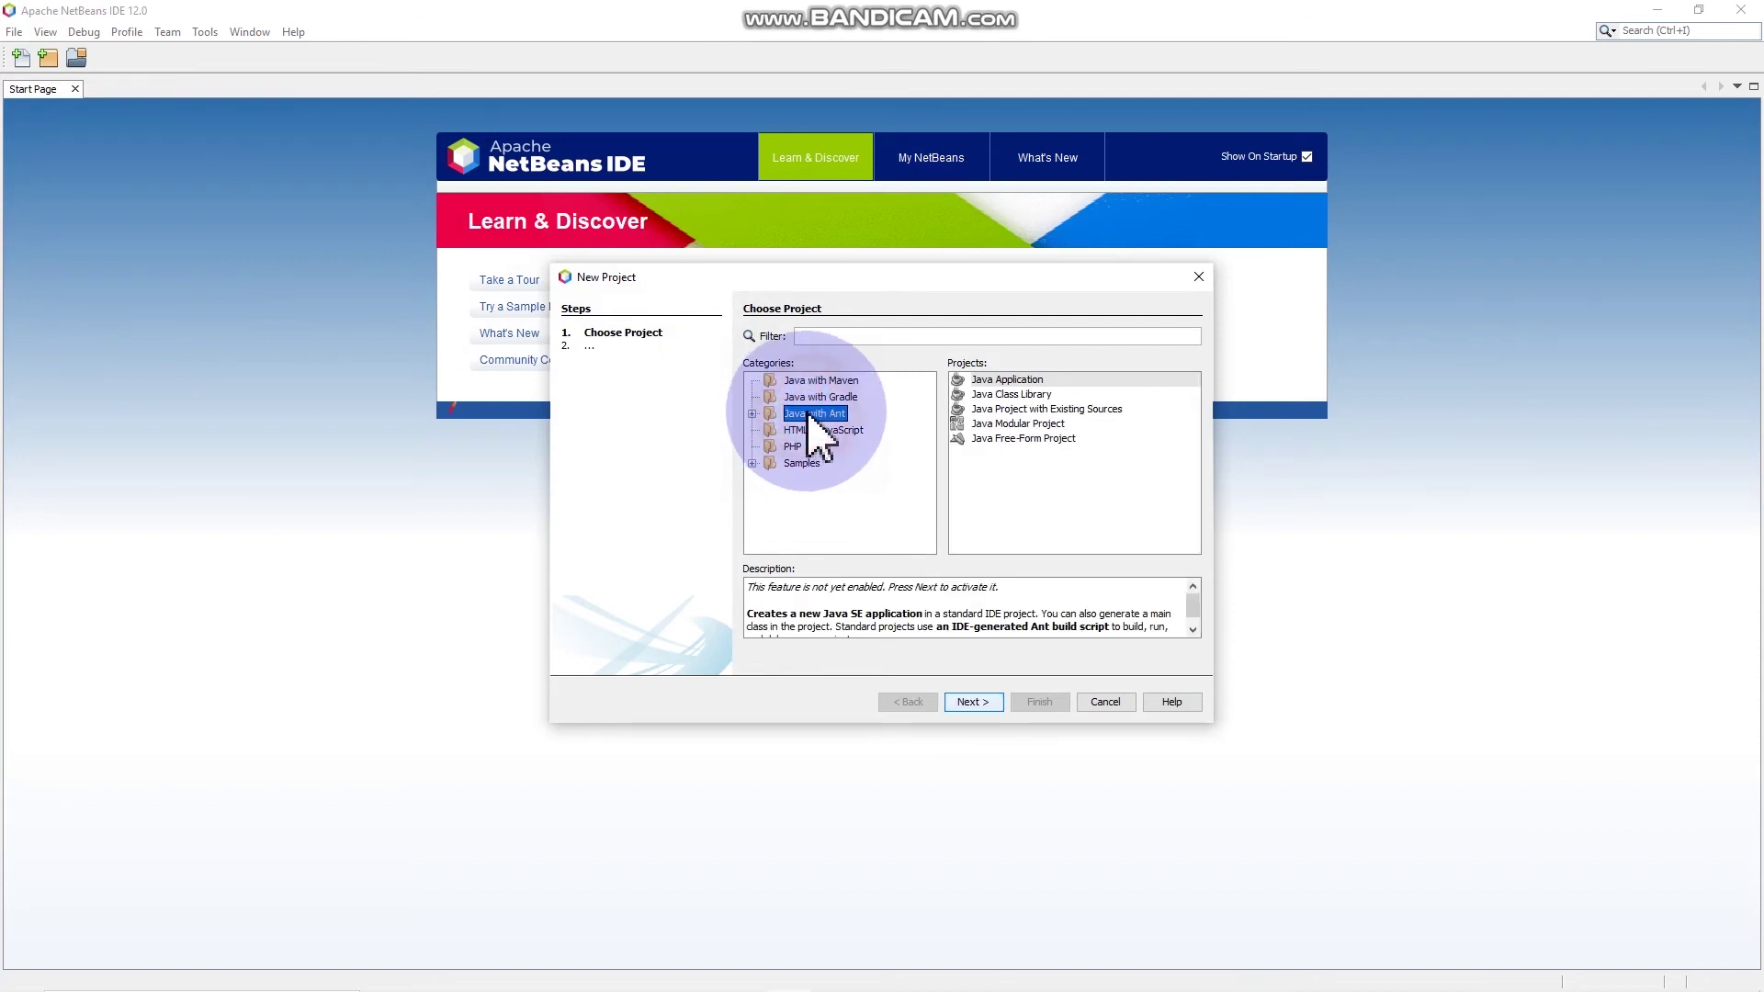
pyautogui.doubleClick(809, 415)
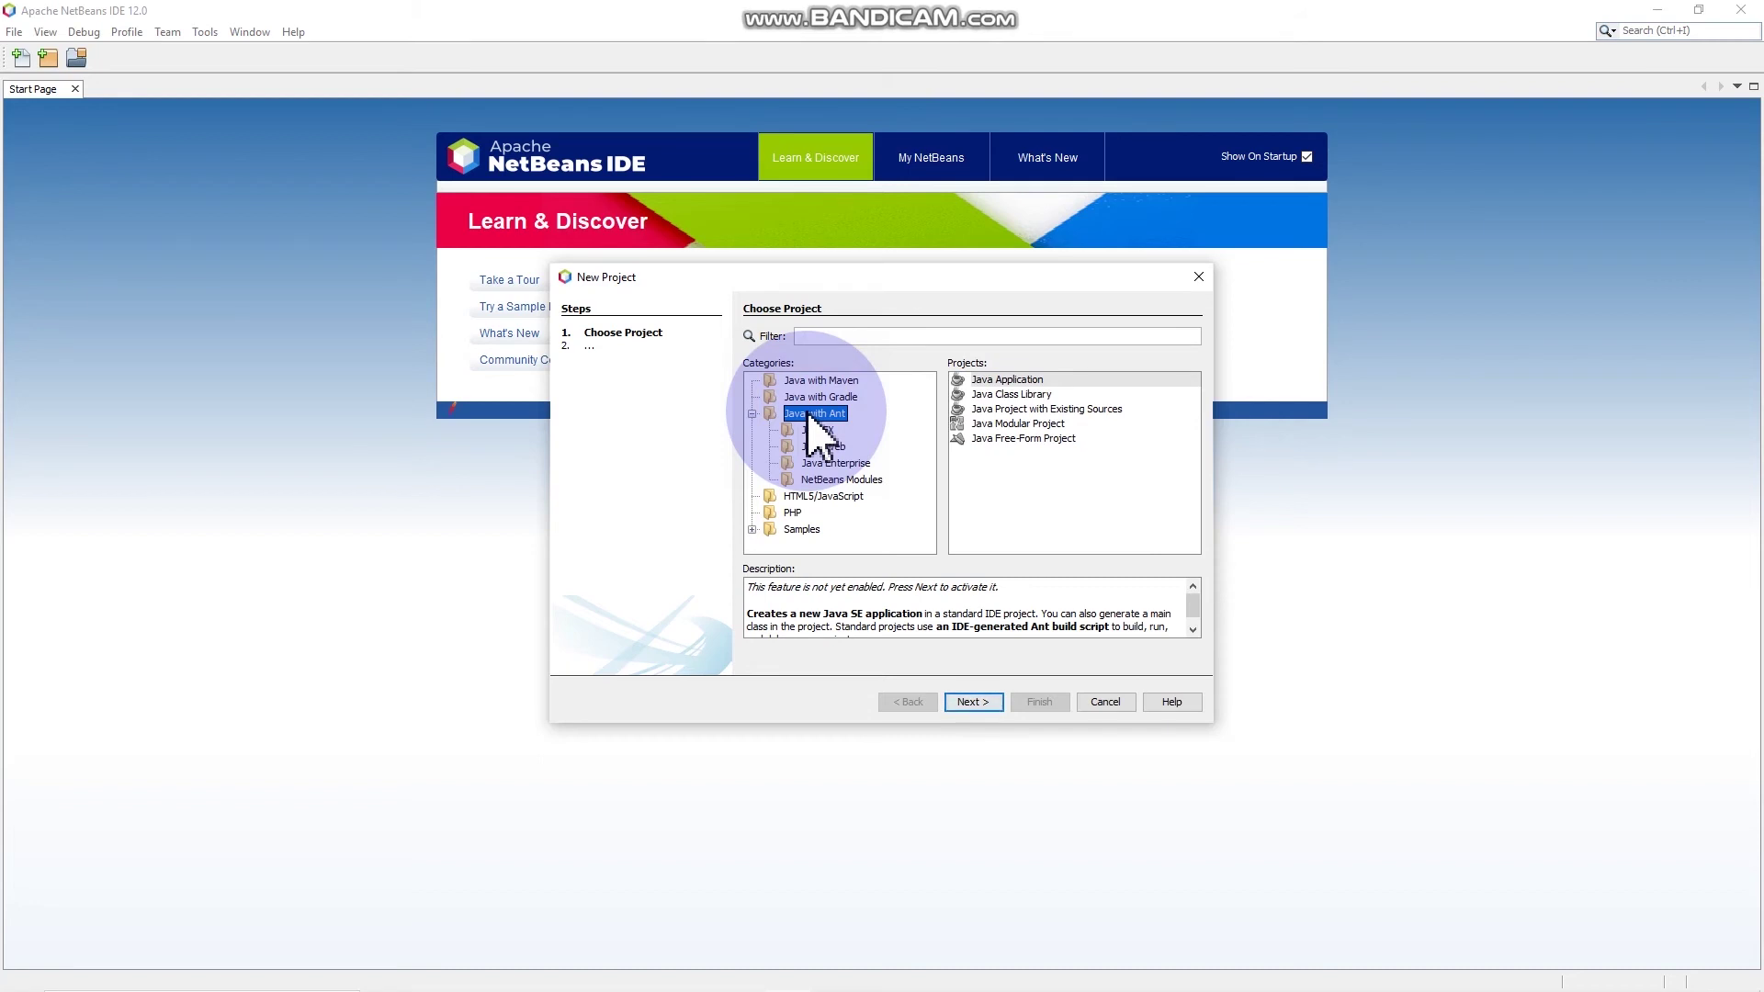
pyautogui.doubleClick(1036, 386)
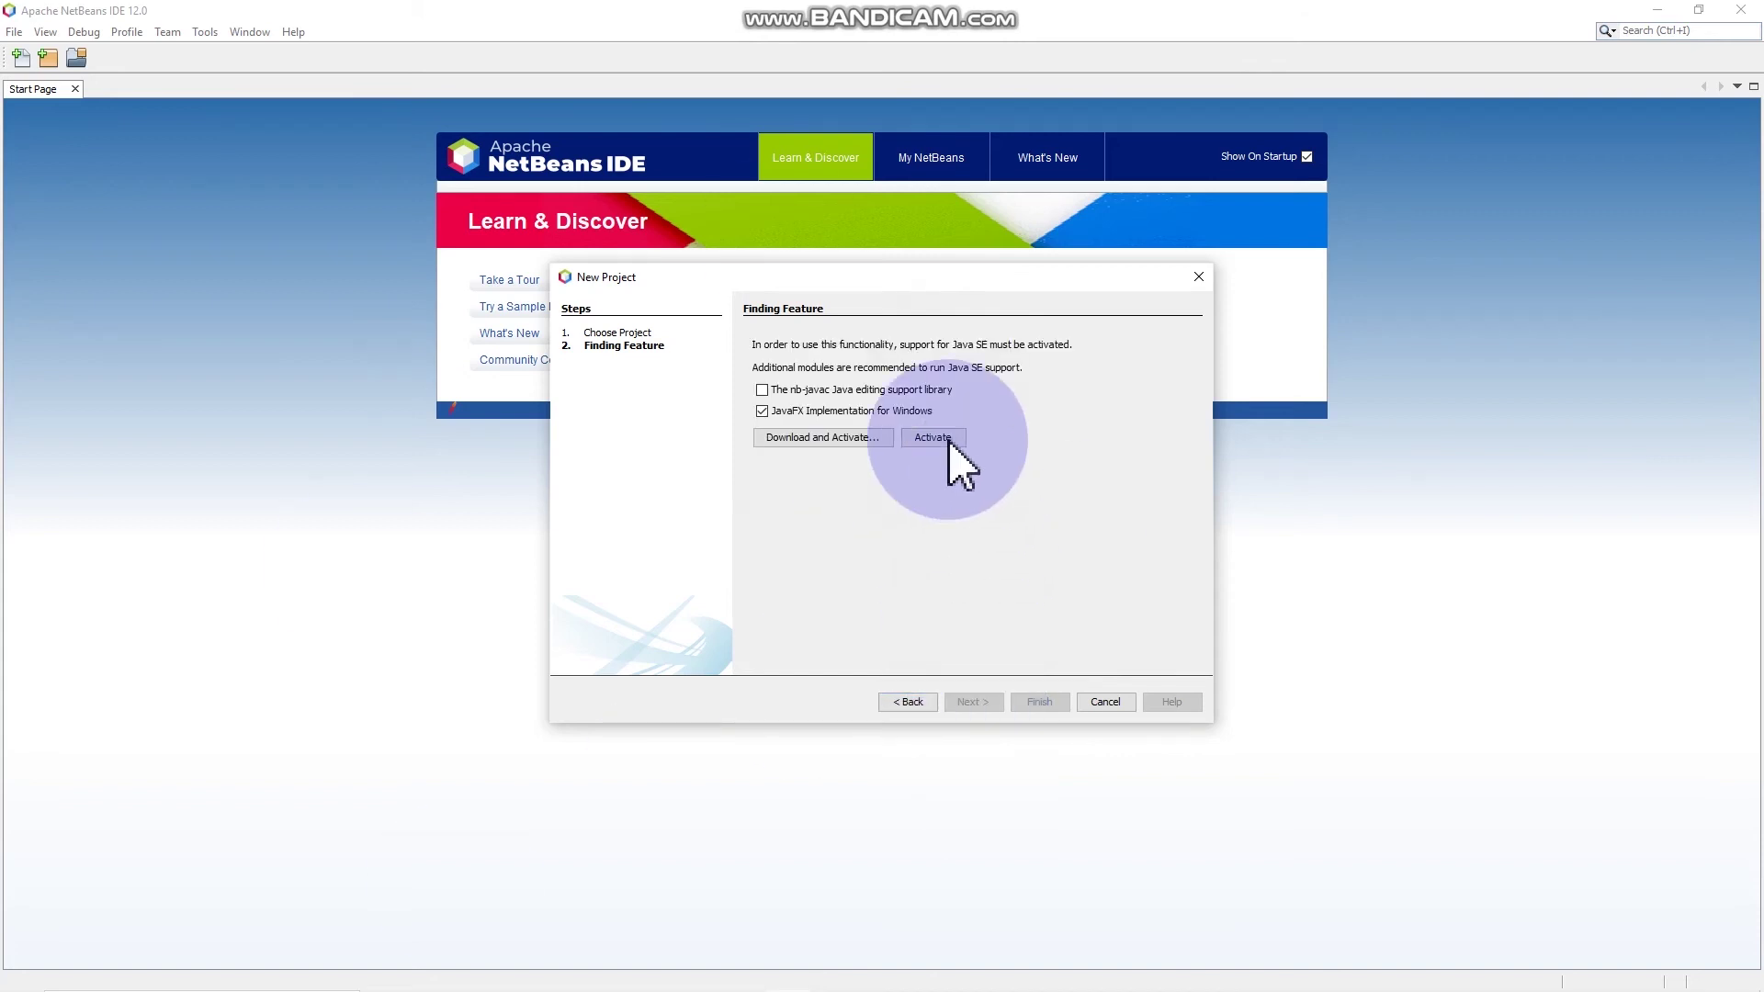
# Step: Activate Java SE support in the Finding Feature step
pyautogui.click(941, 439)
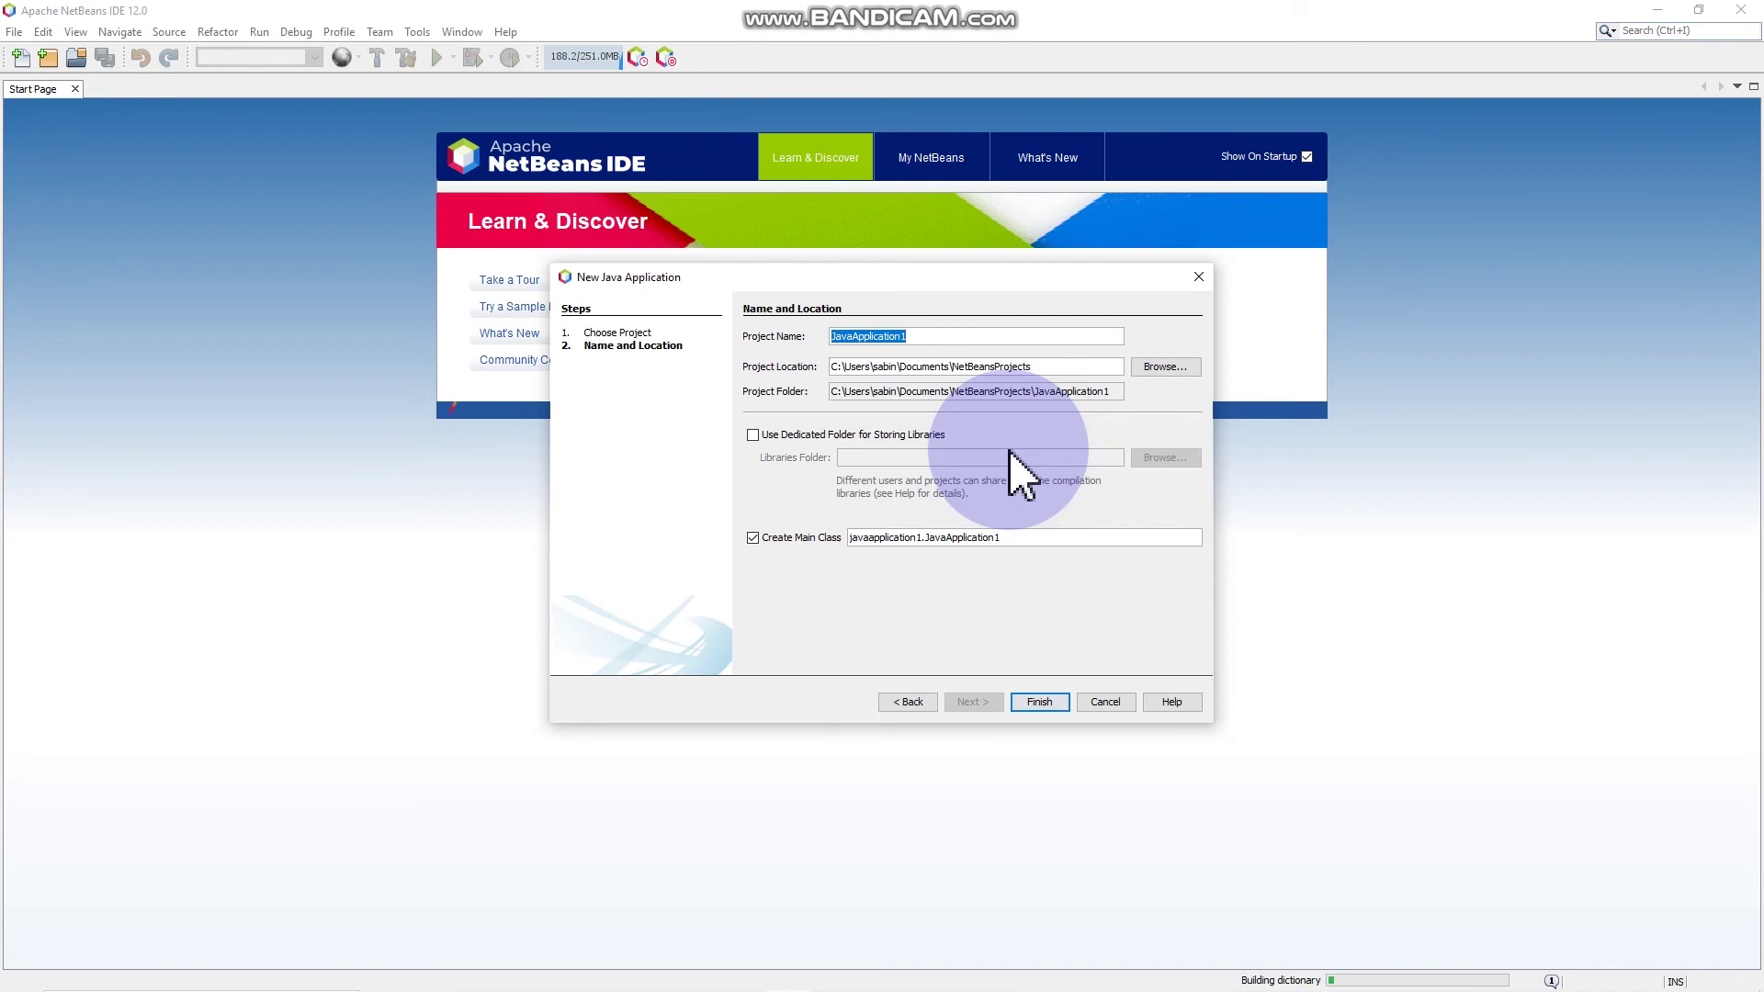
# Step: Name the project 'new java application' and finish the wizard
pyautogui.press('BackSpace')
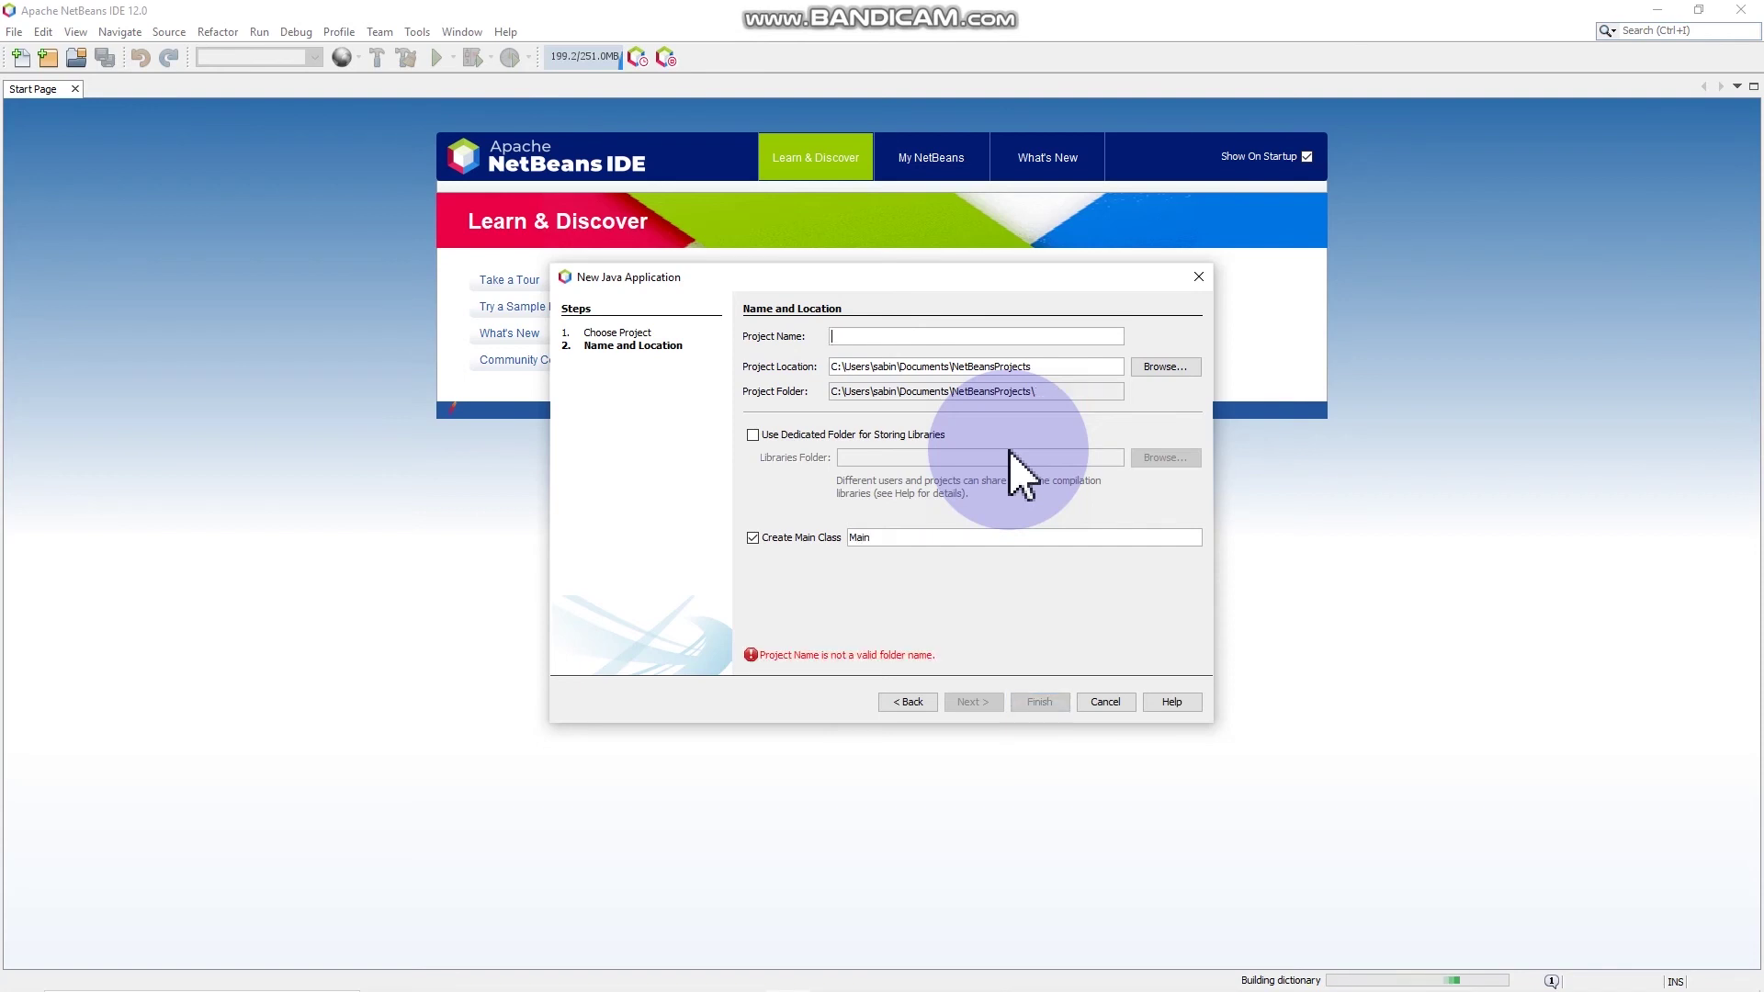
pyautogui.write('ne')
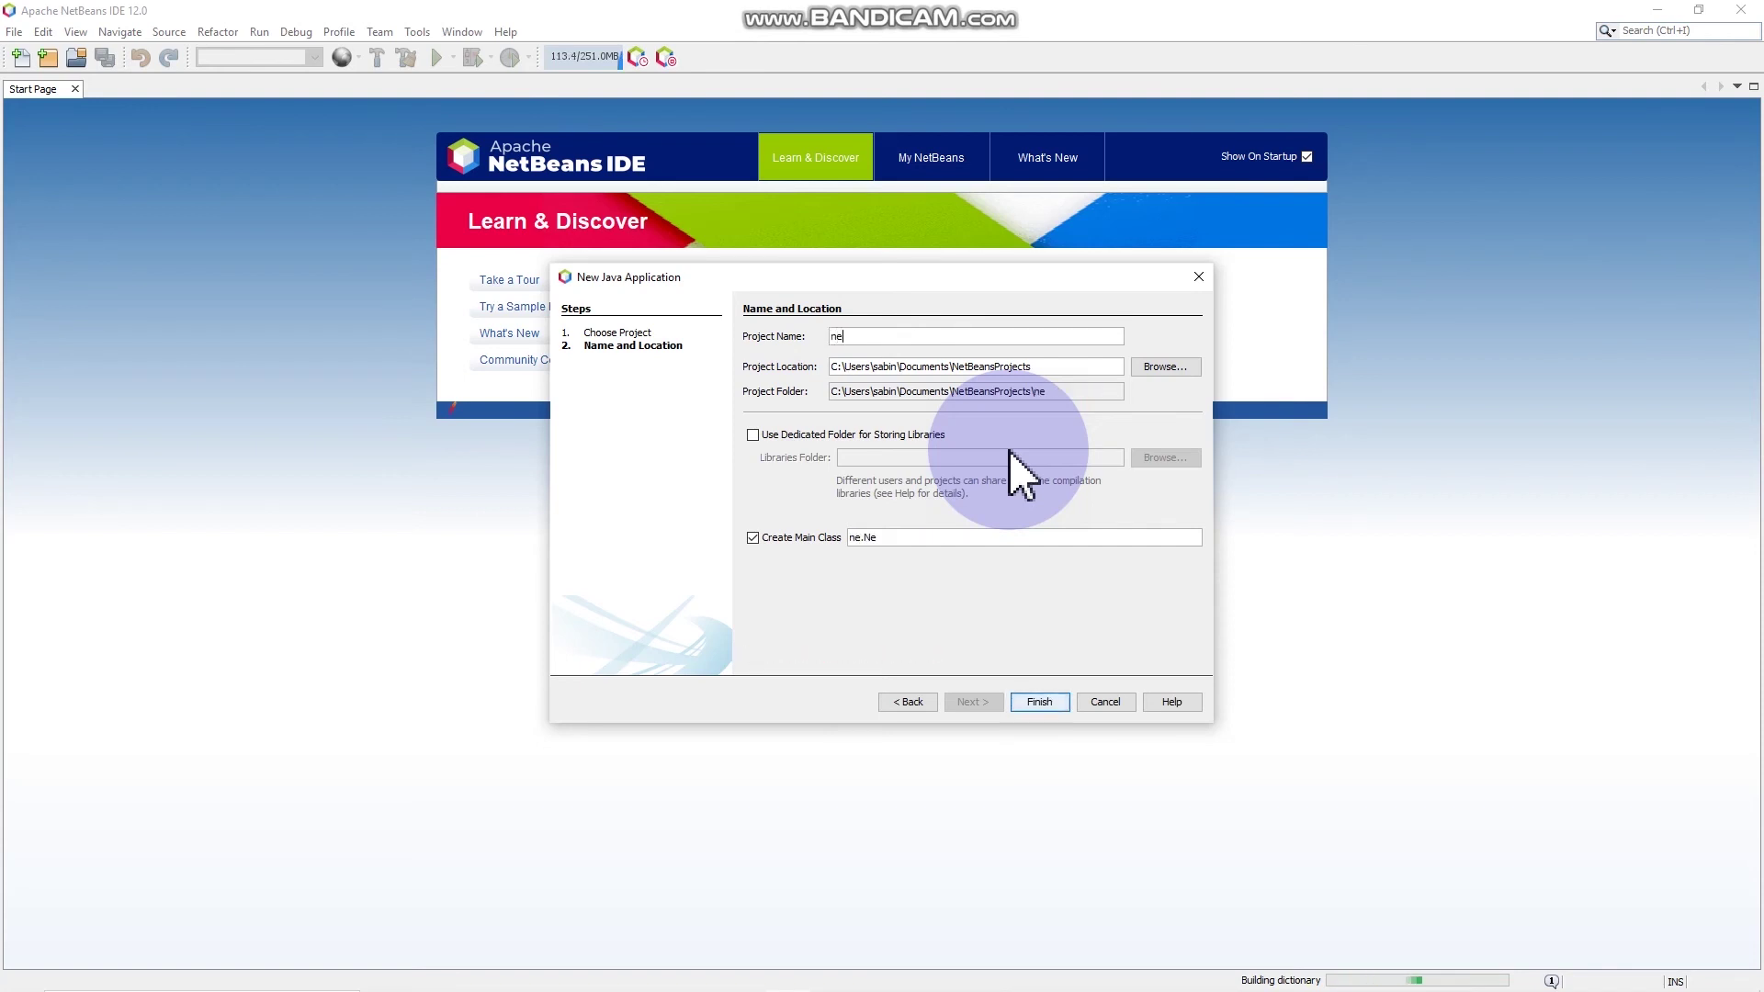
pyautogui.write('w java appl')
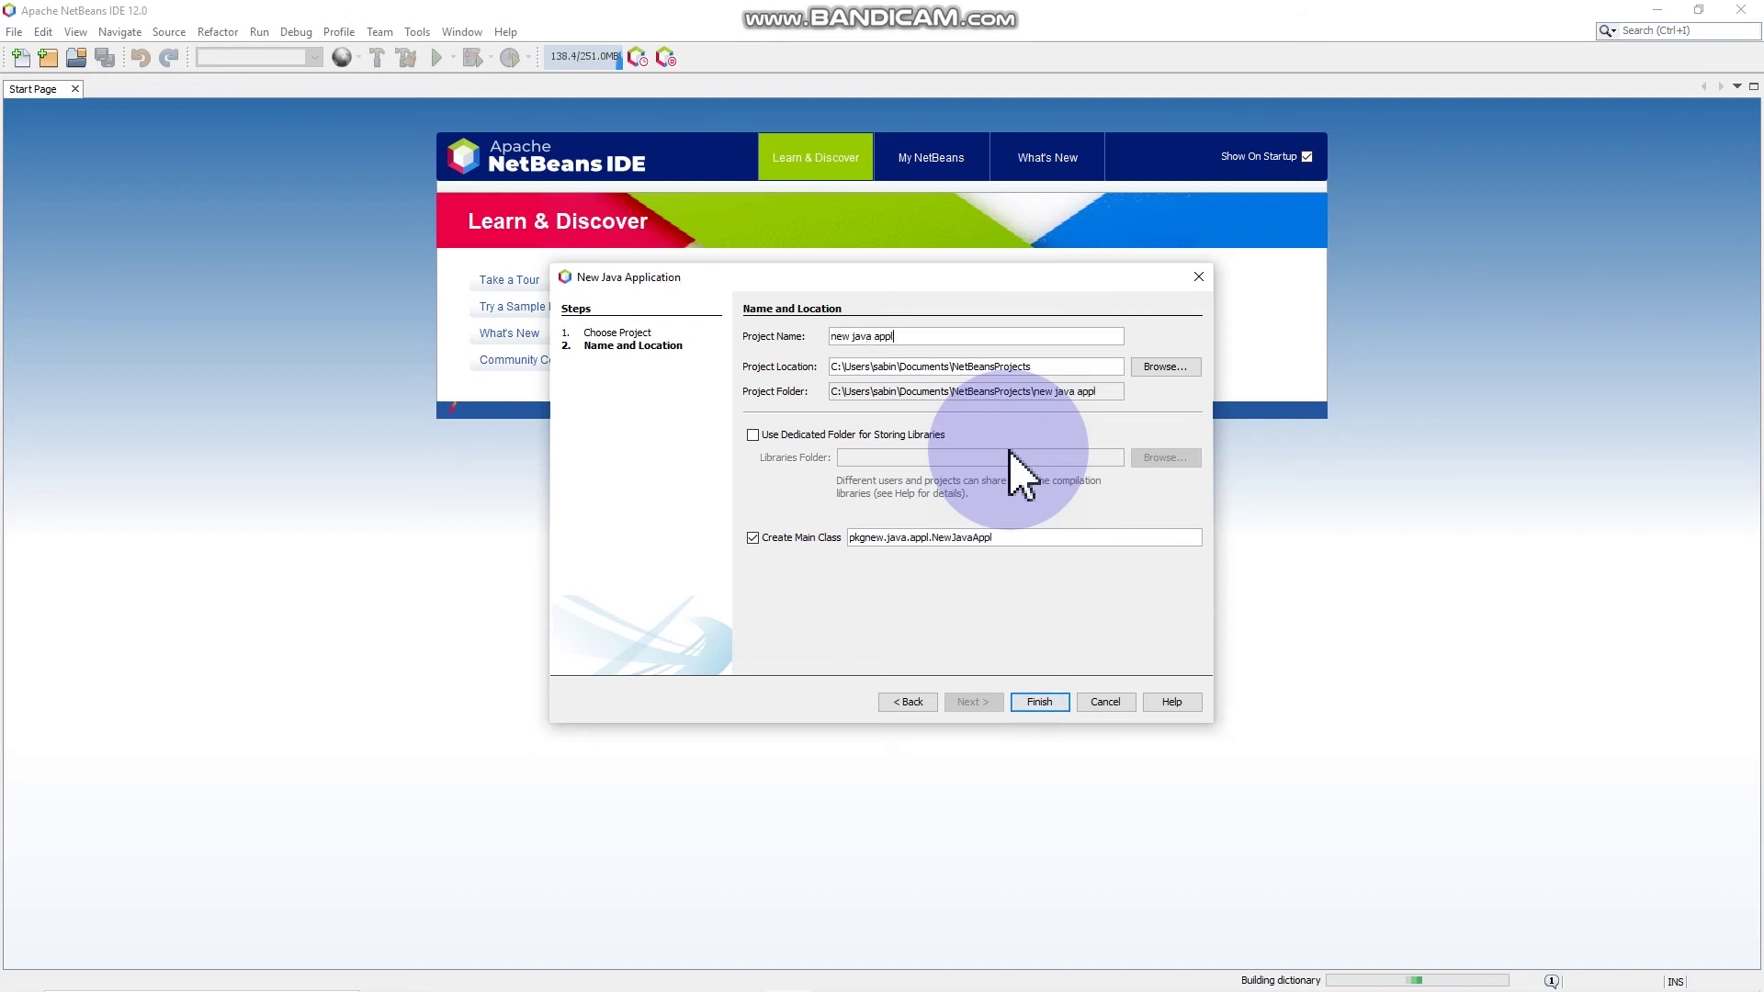
pyautogui.write('ication')
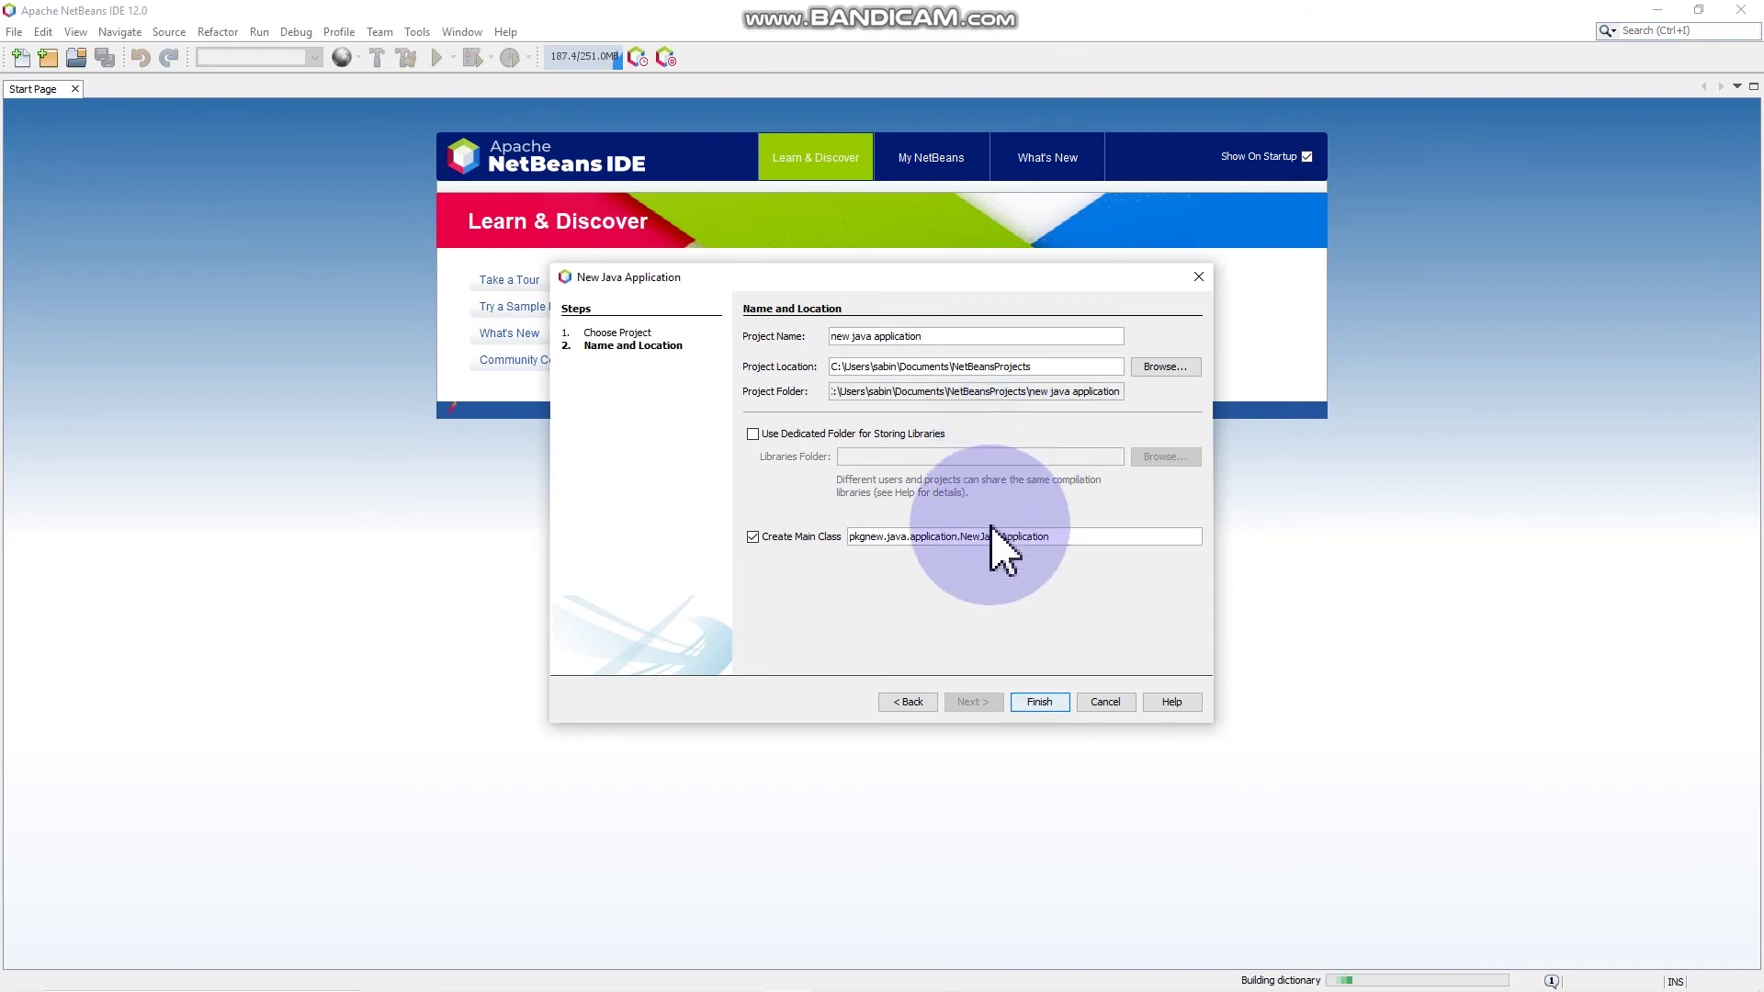
pyautogui.click(1047, 706)
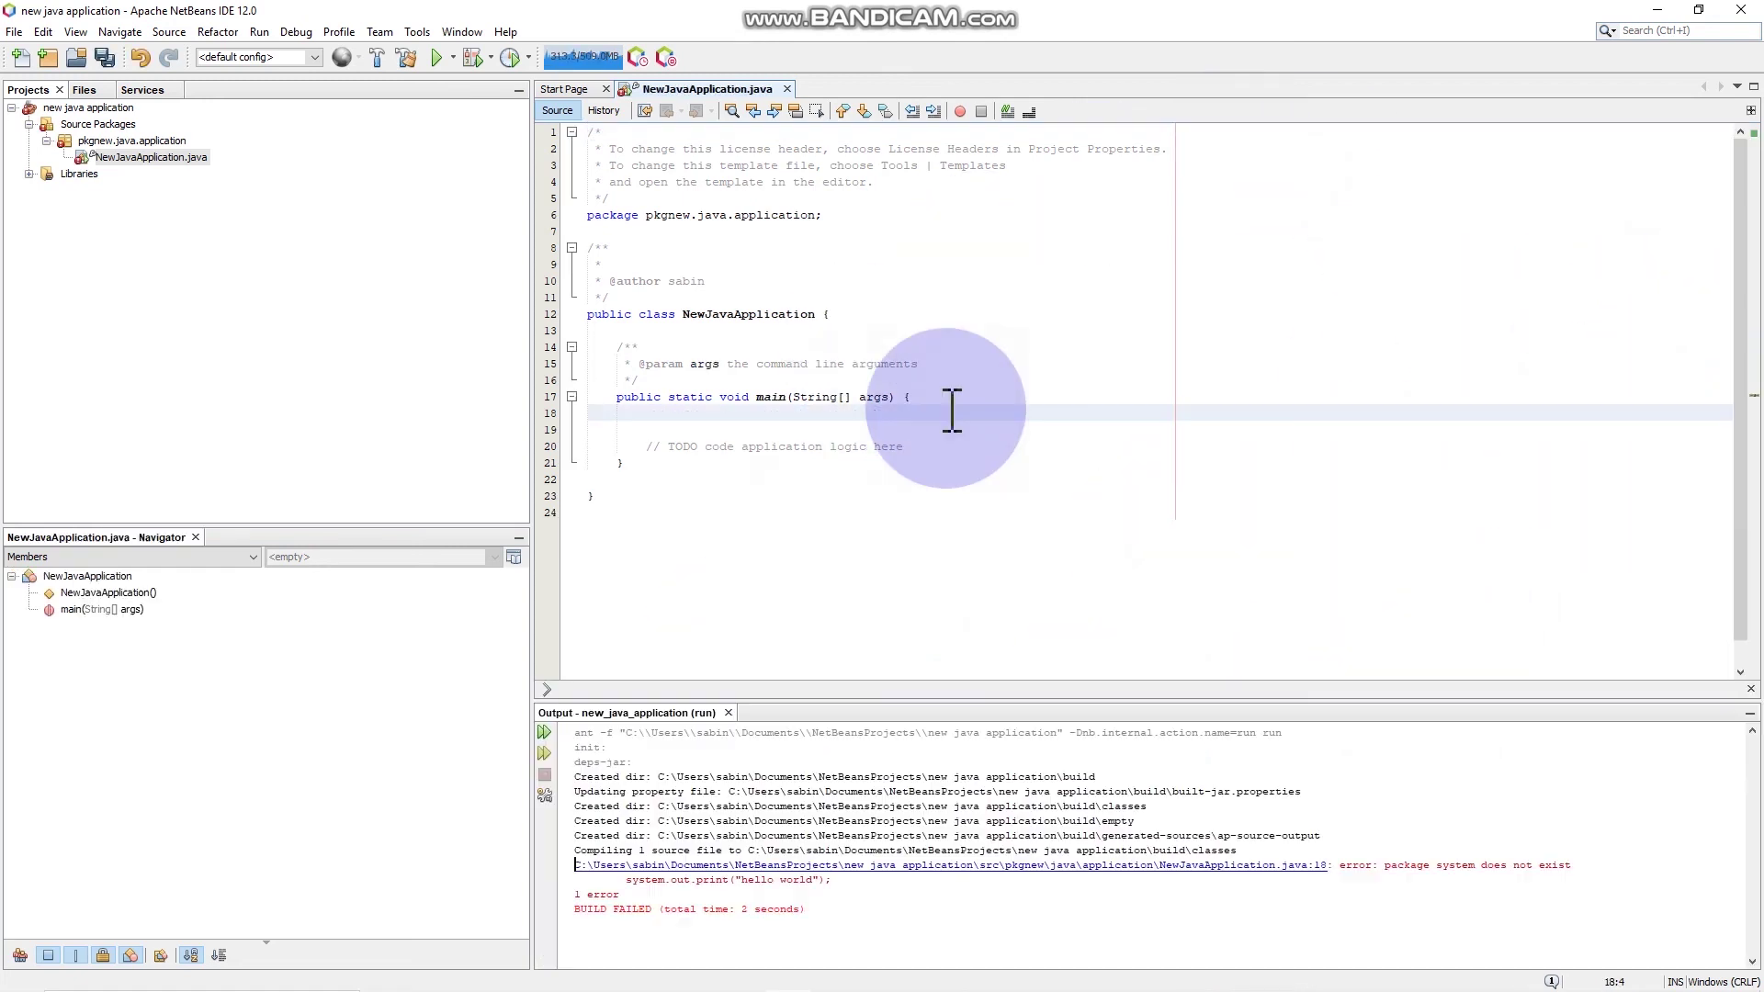
# Step: Begin typing System.out.pr on line 18 inside main
pyautogui.write('System')
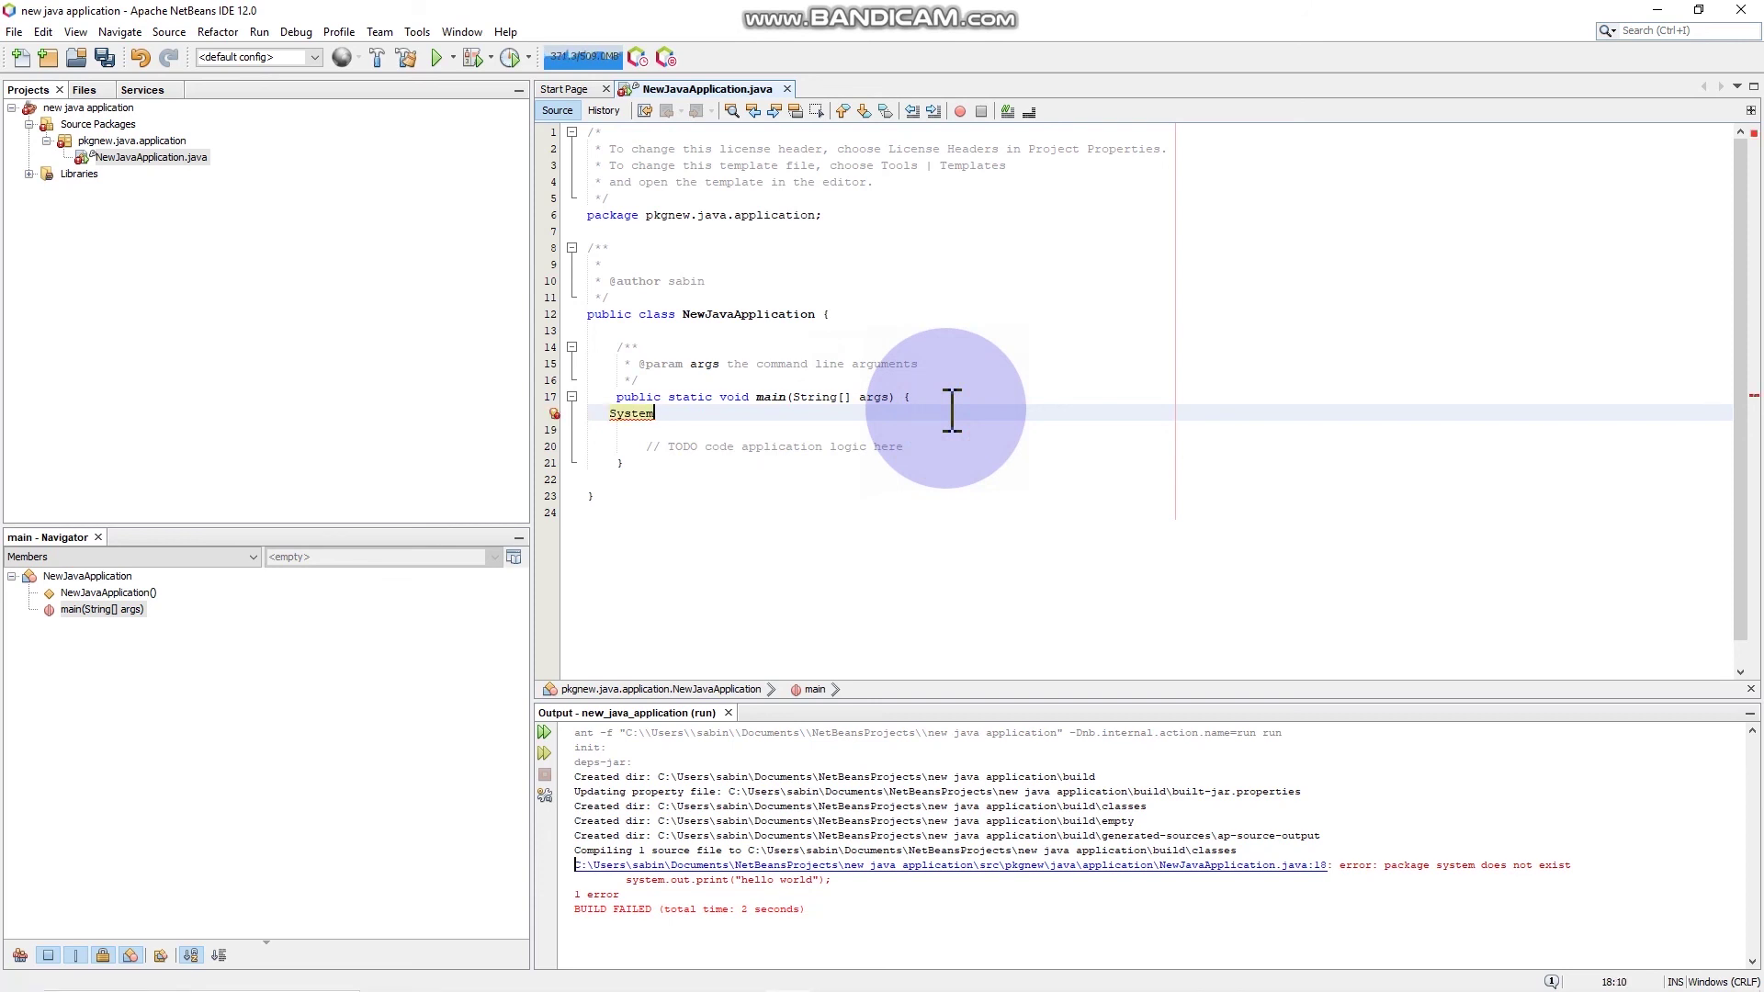
pyautogui.write('.out.')
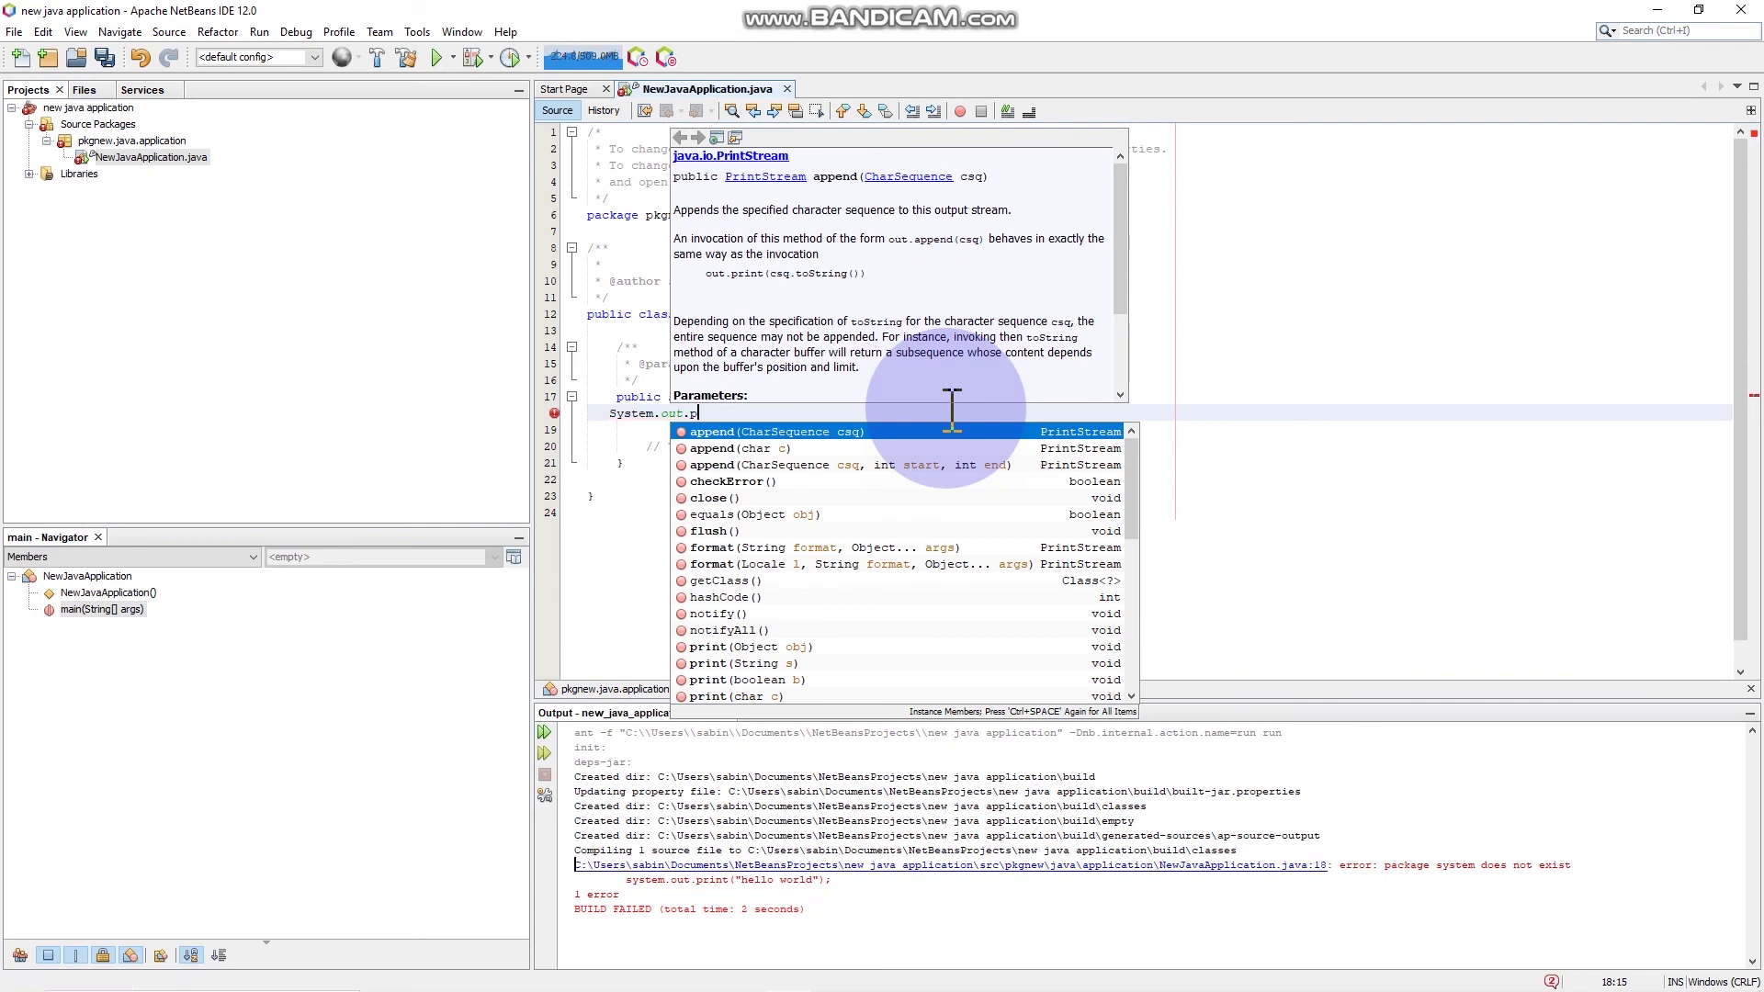
pyautogui.write('prin')
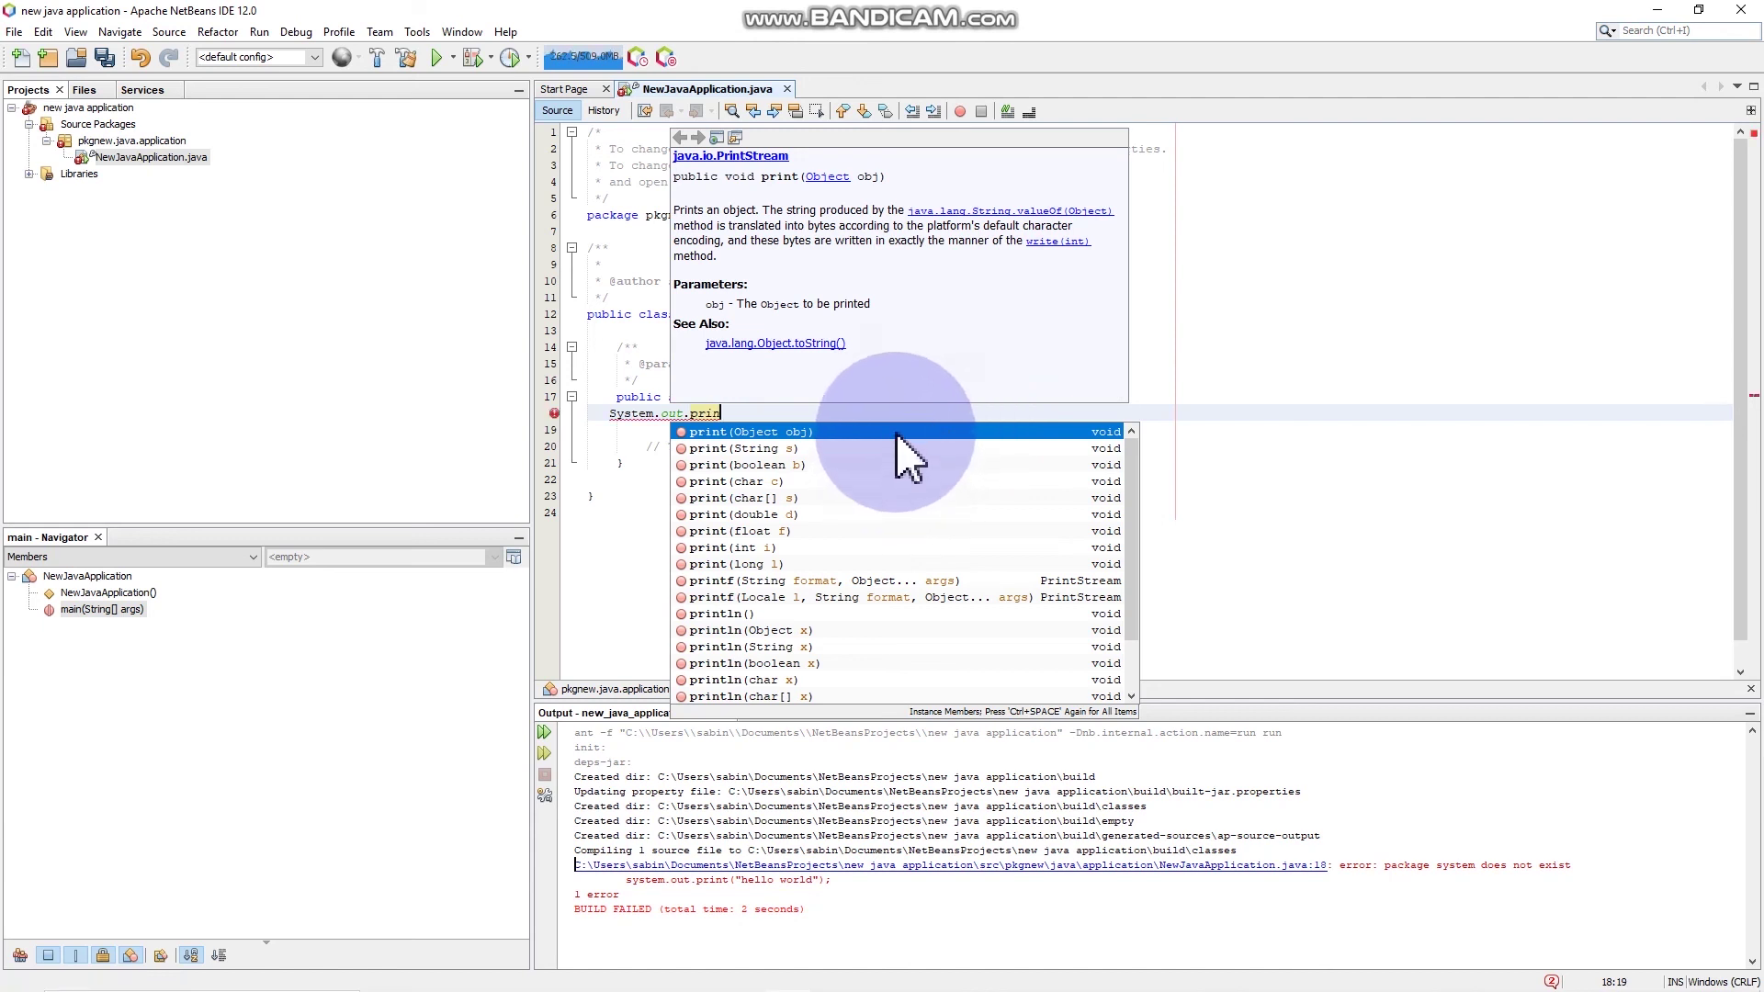
# Step: Complete line 18 as System.out.print("Hello World"); and run the project
pyautogui.click(760, 437)
pyautogui.click(759, 435)
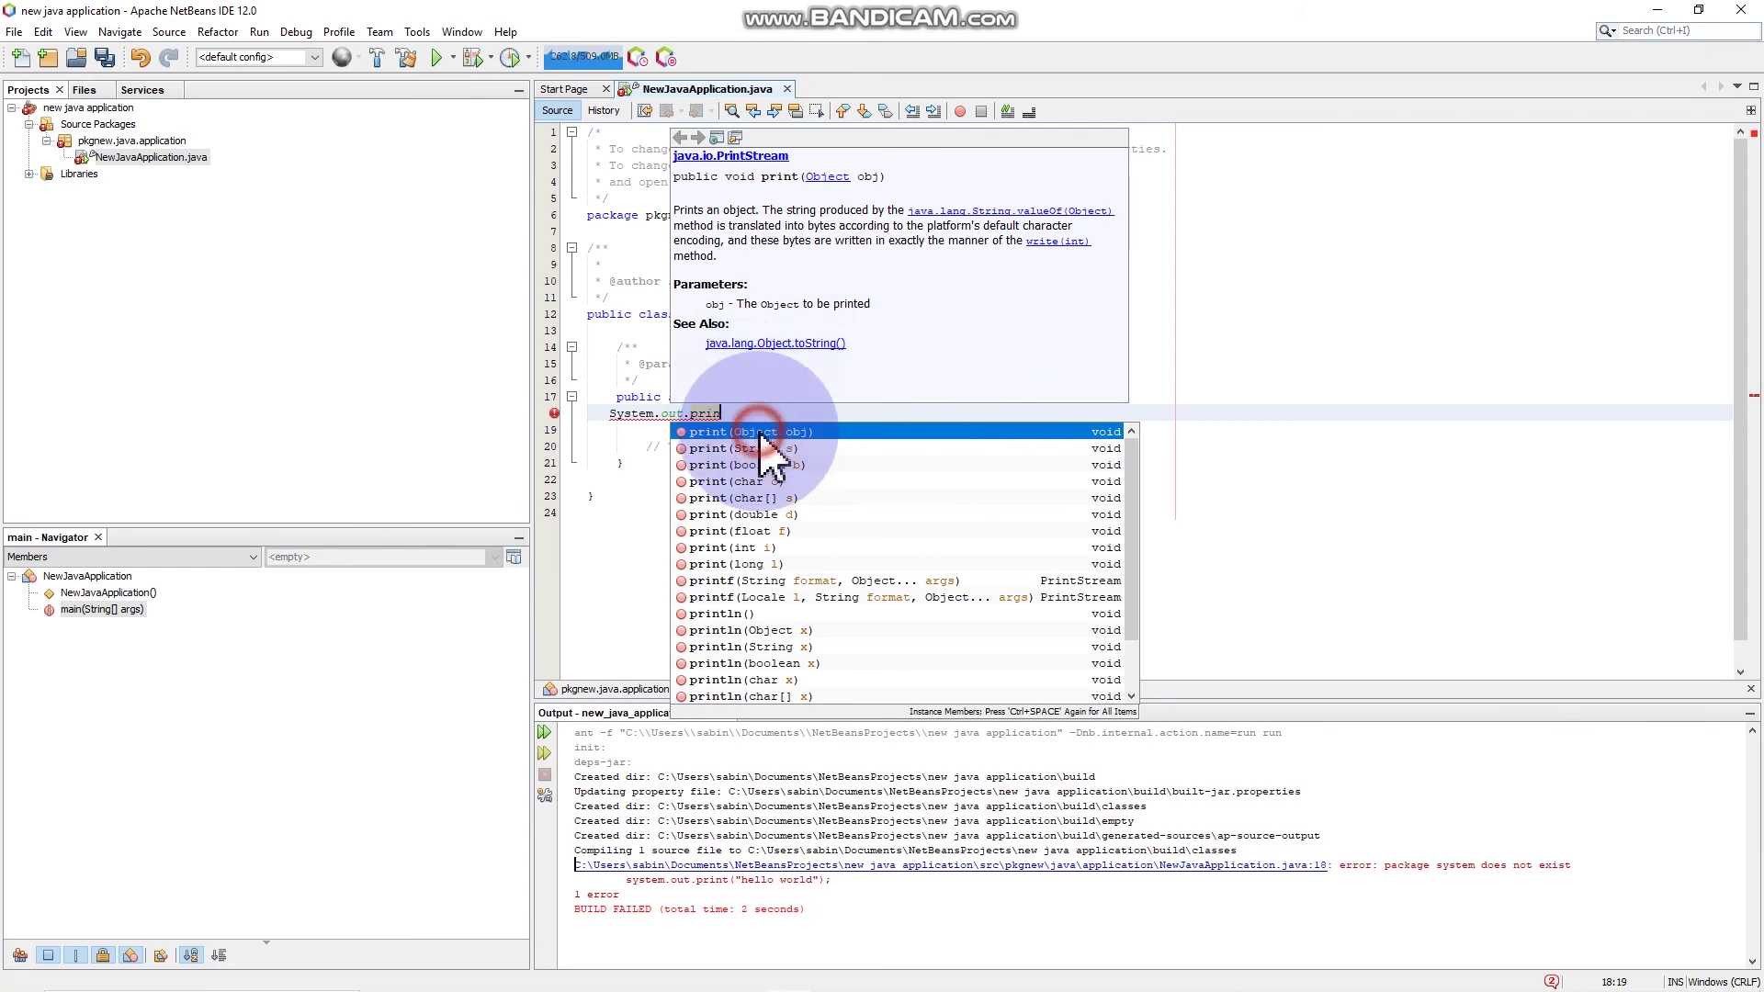
pyautogui.click(760, 435)
pyautogui.write('t')
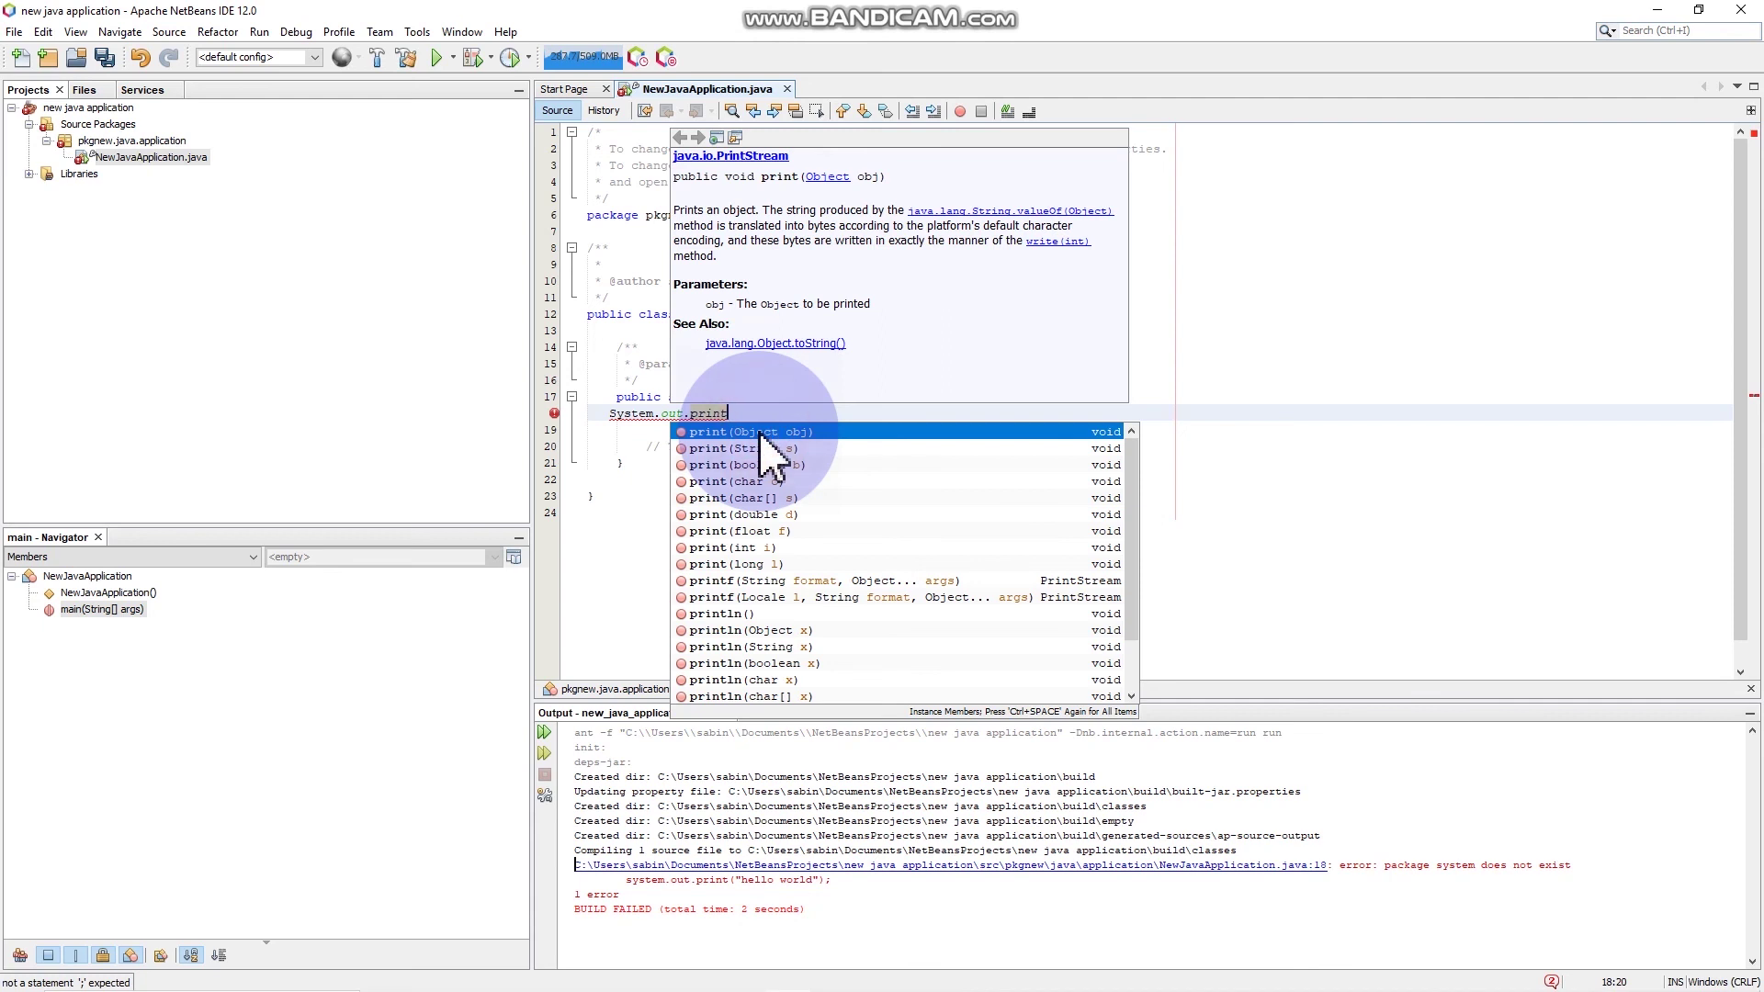
pyautogui.doubleClick(762, 433)
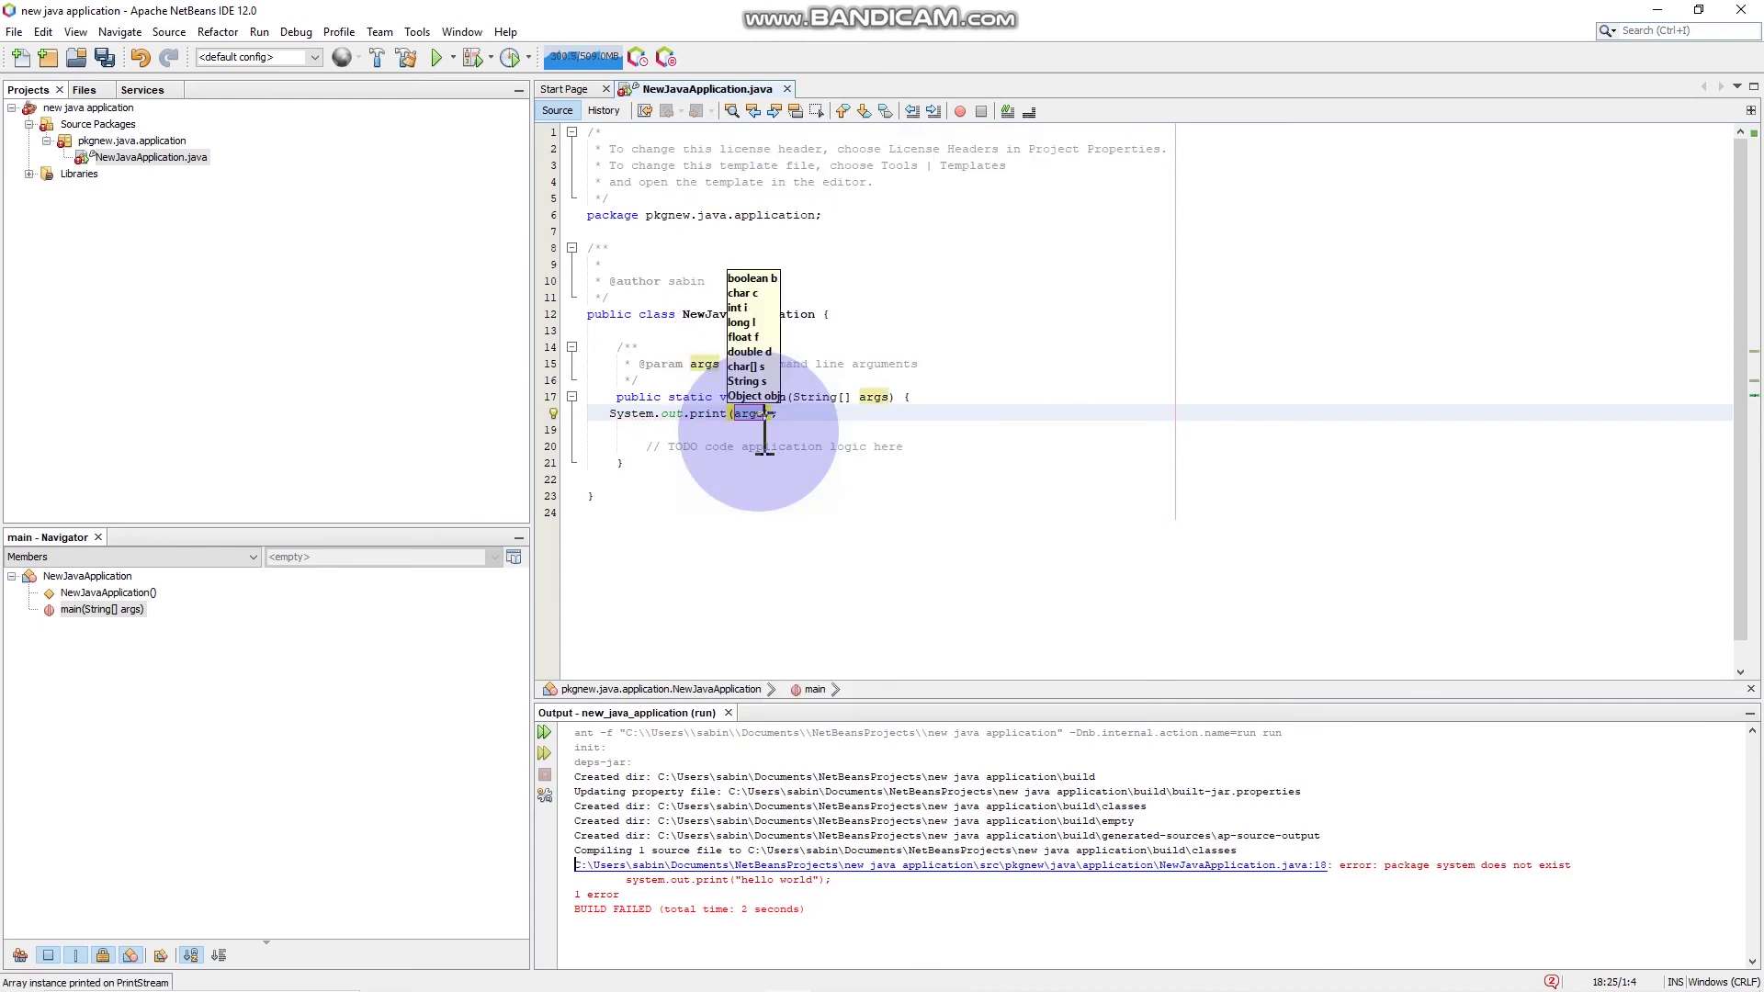
pyautogui.write('"')
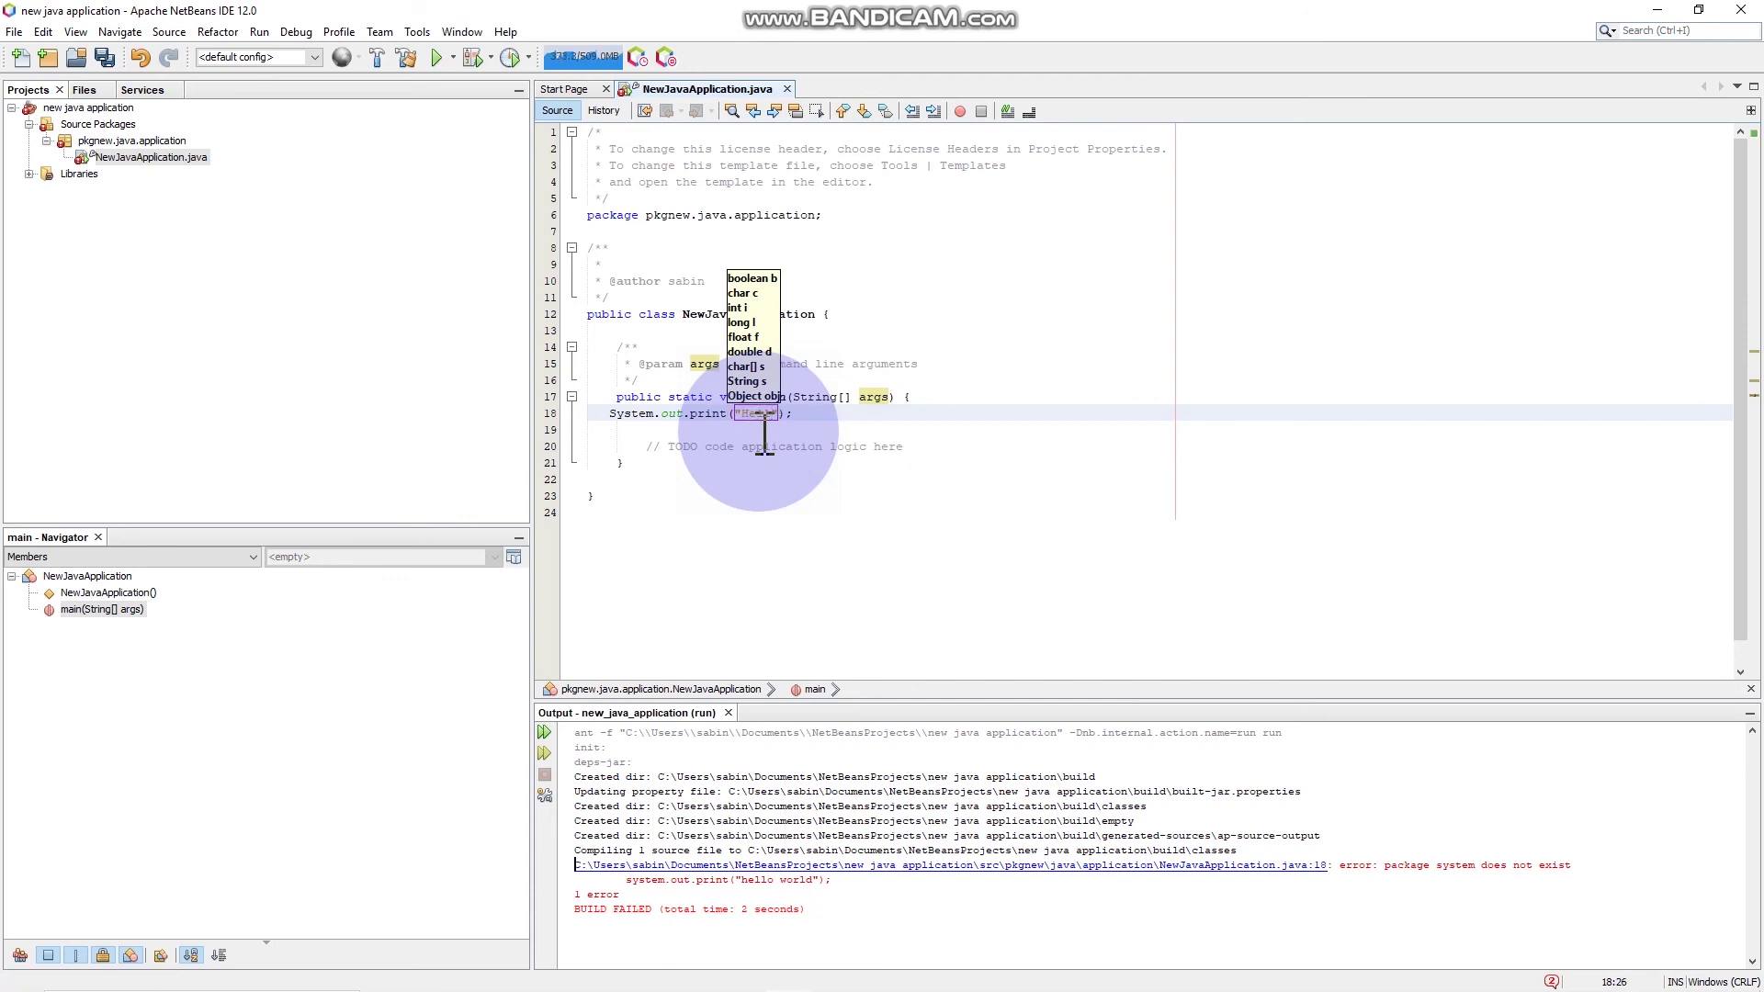
pyautogui.write('Hello World')
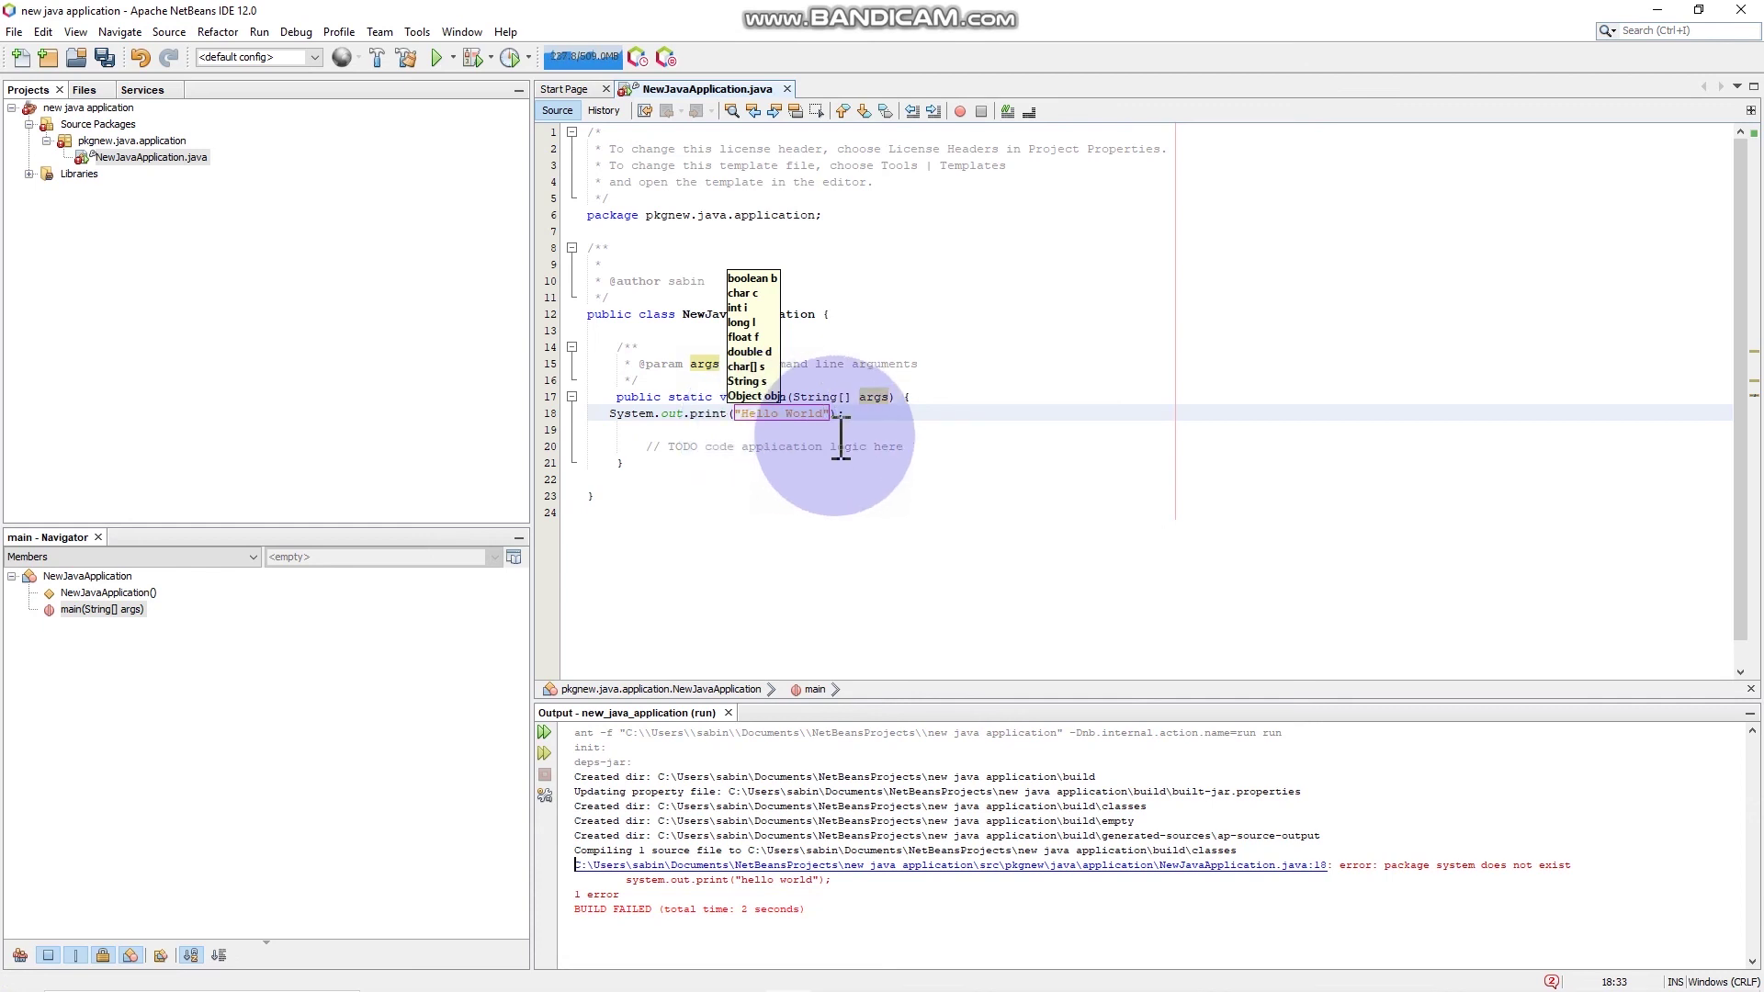
pyautogui.click(891, 427)
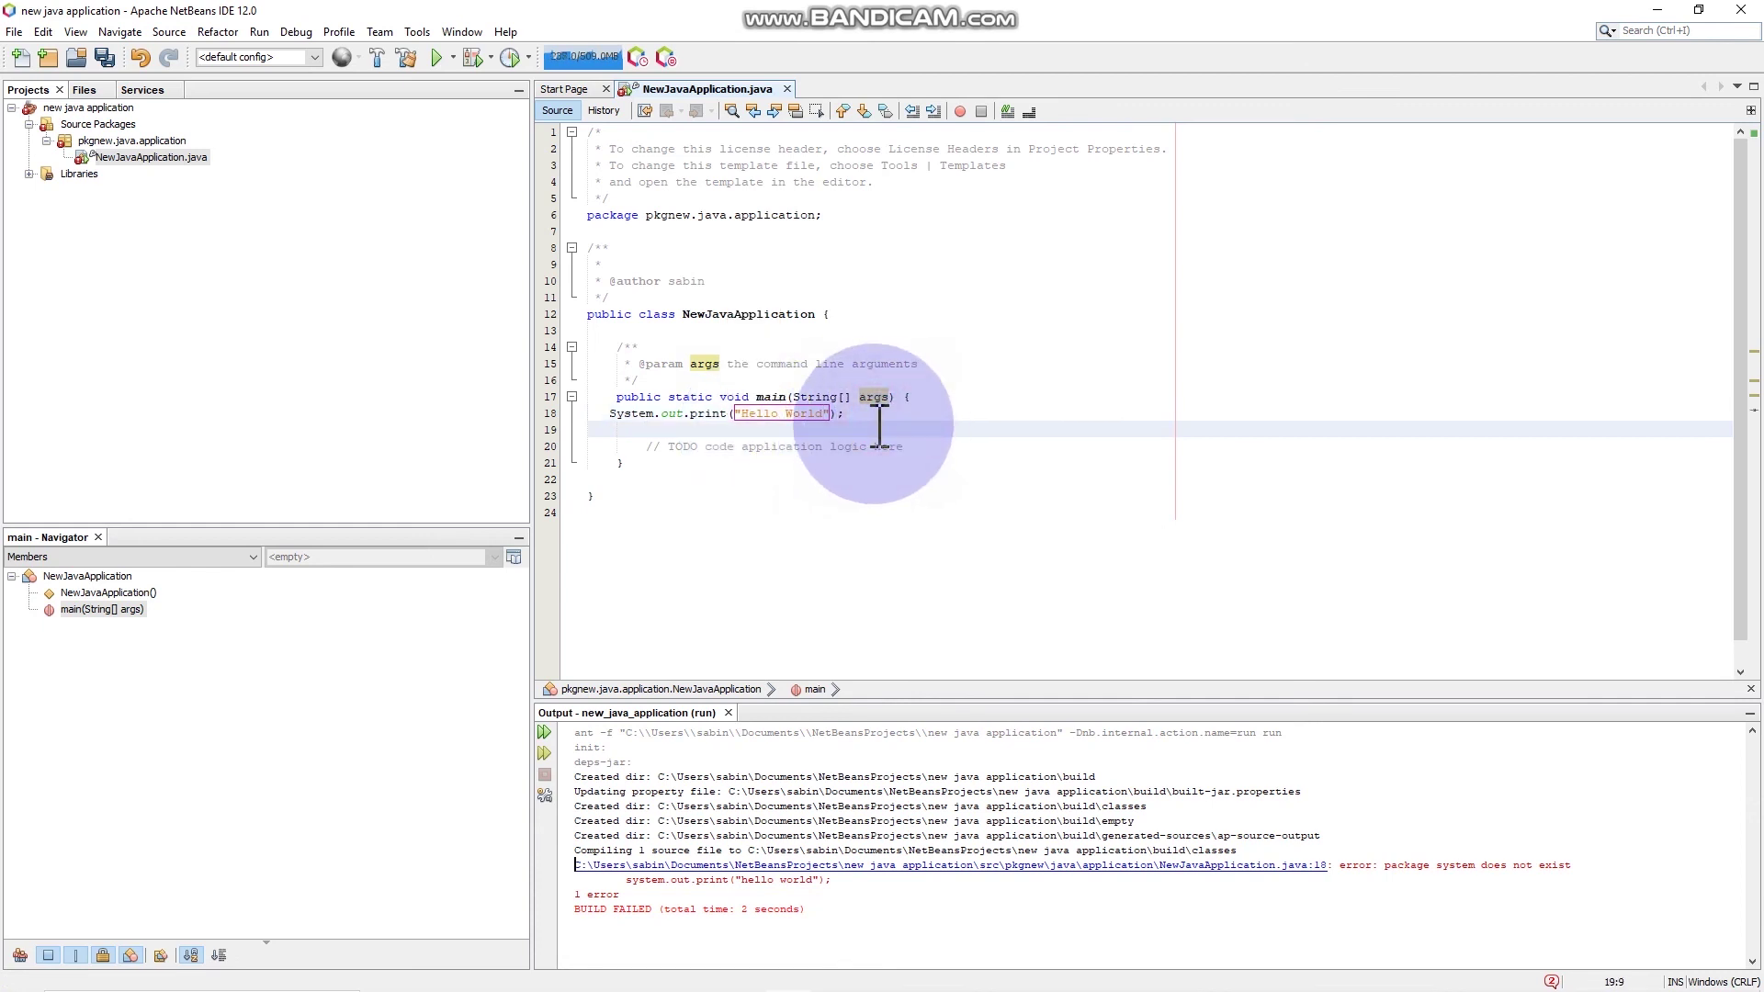
pyautogui.click(436, 58)
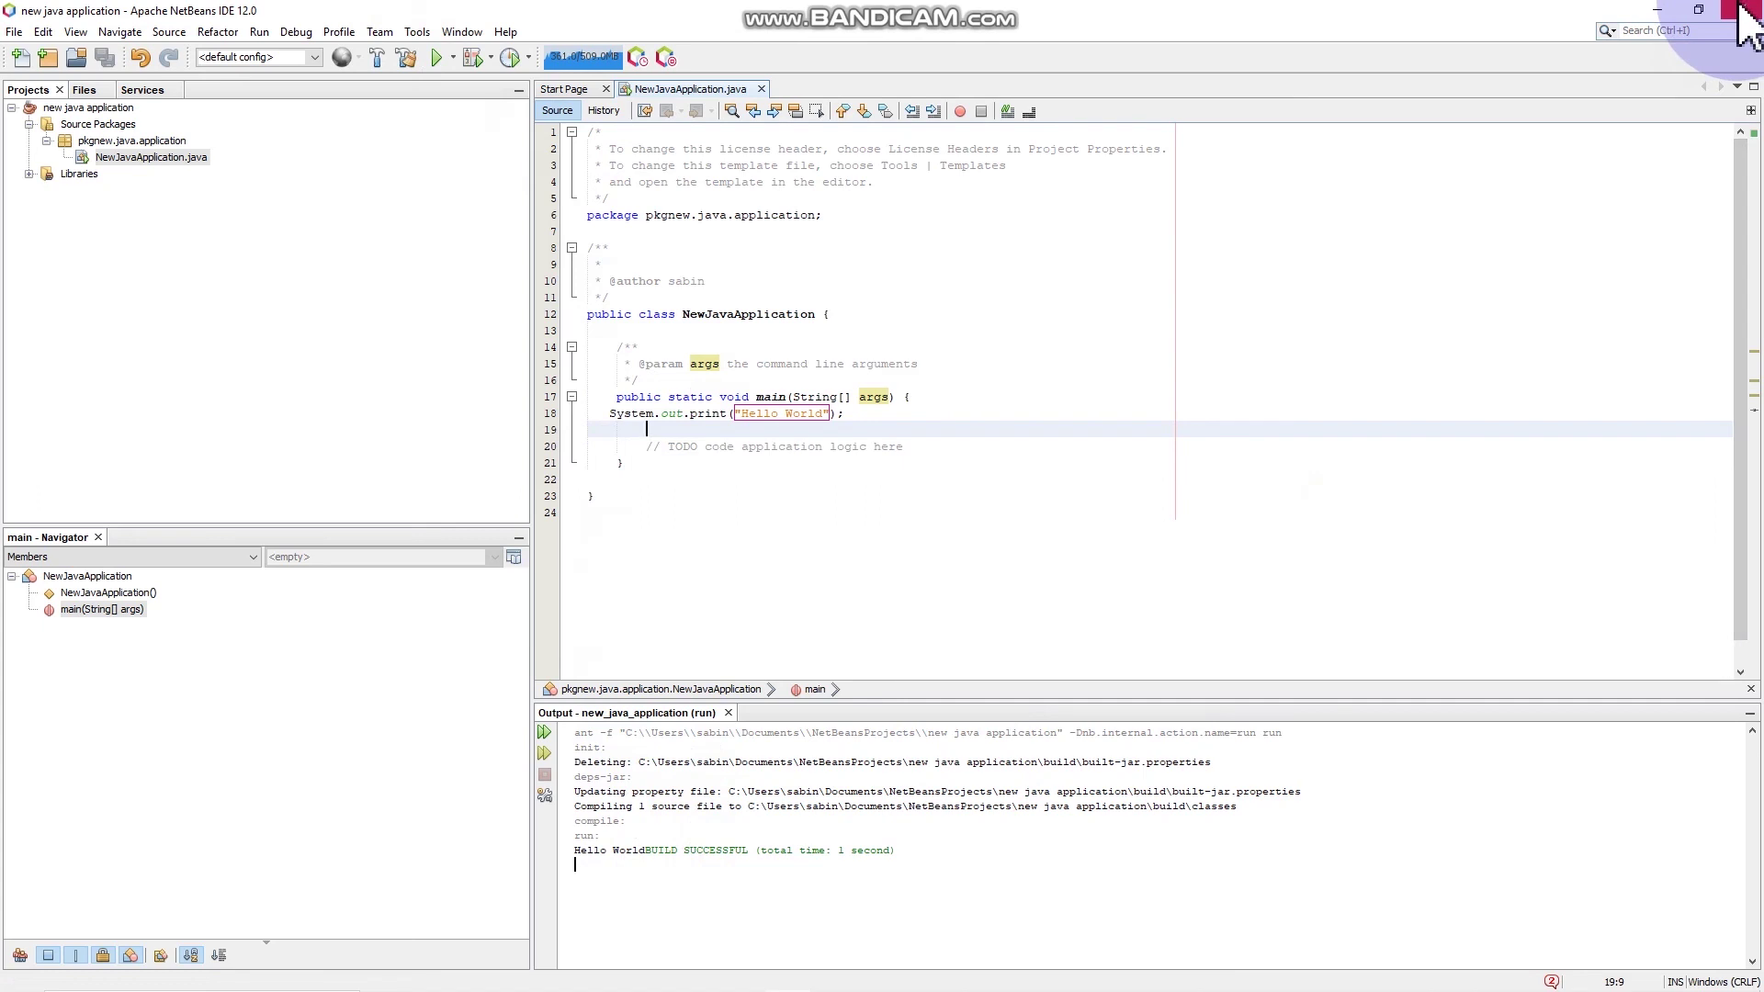
# Step: Close NetBeans and cut netbeans64 from C:\Program Files\netbeans\bin
pyautogui.click(1743, 11)
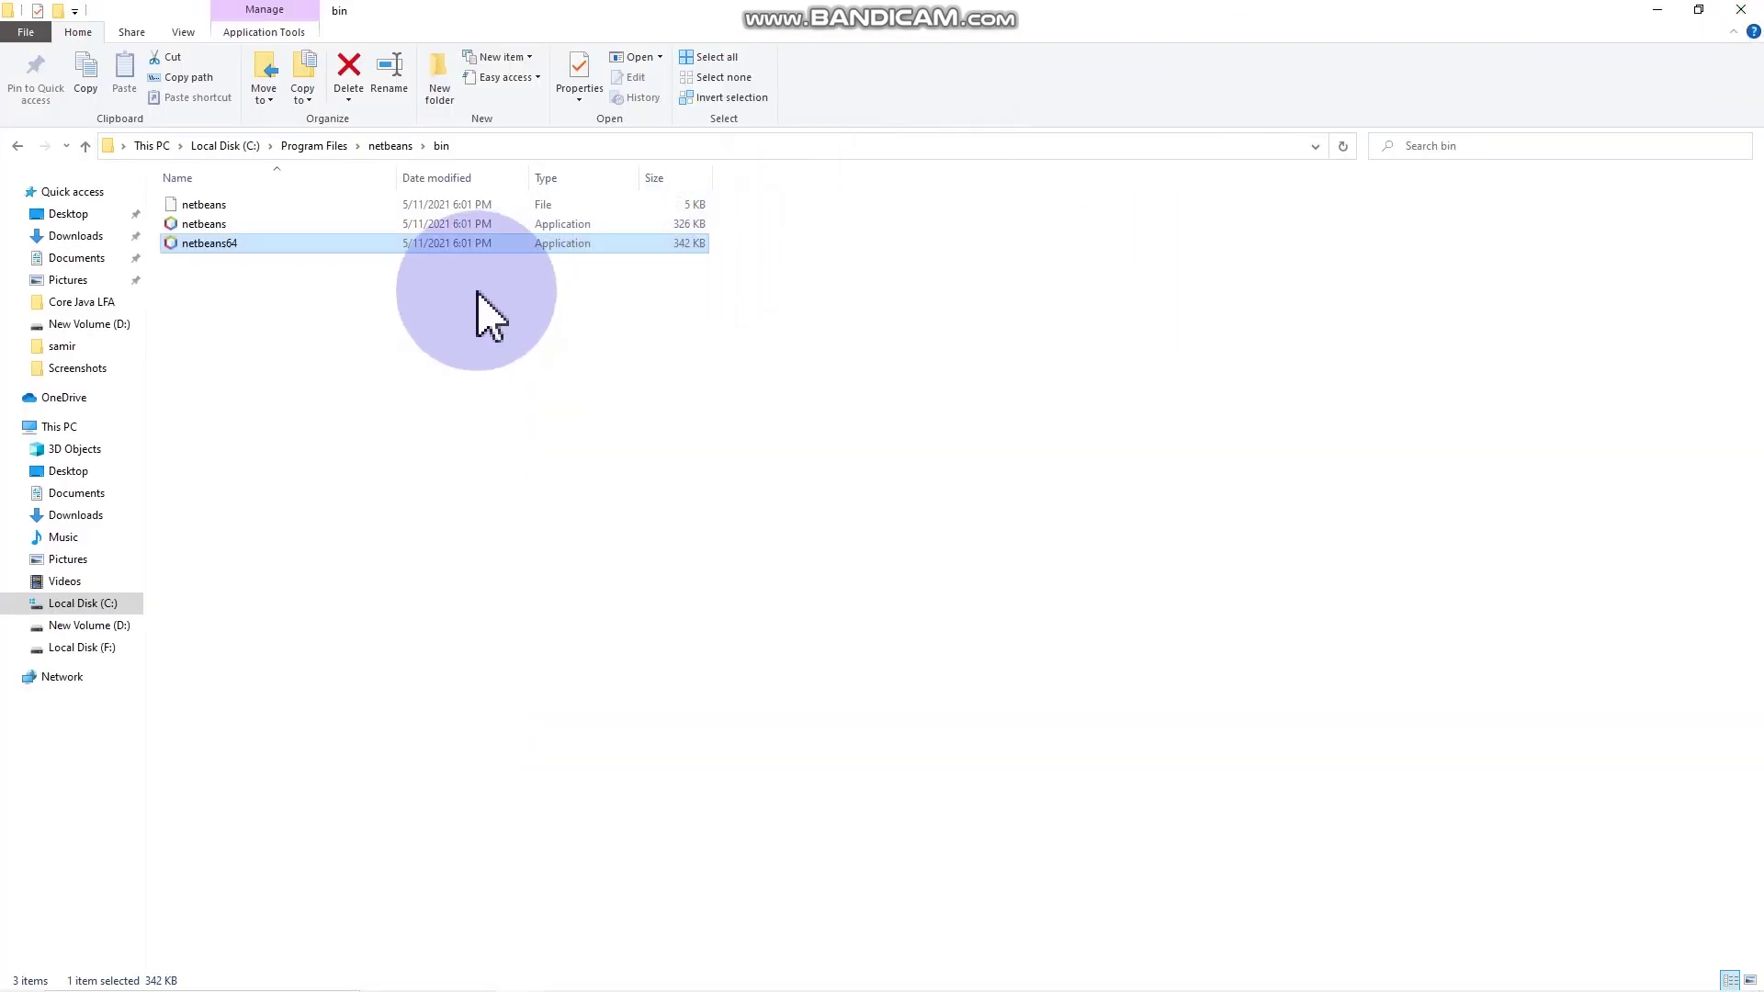
pyautogui.doubleClick(341, 243)
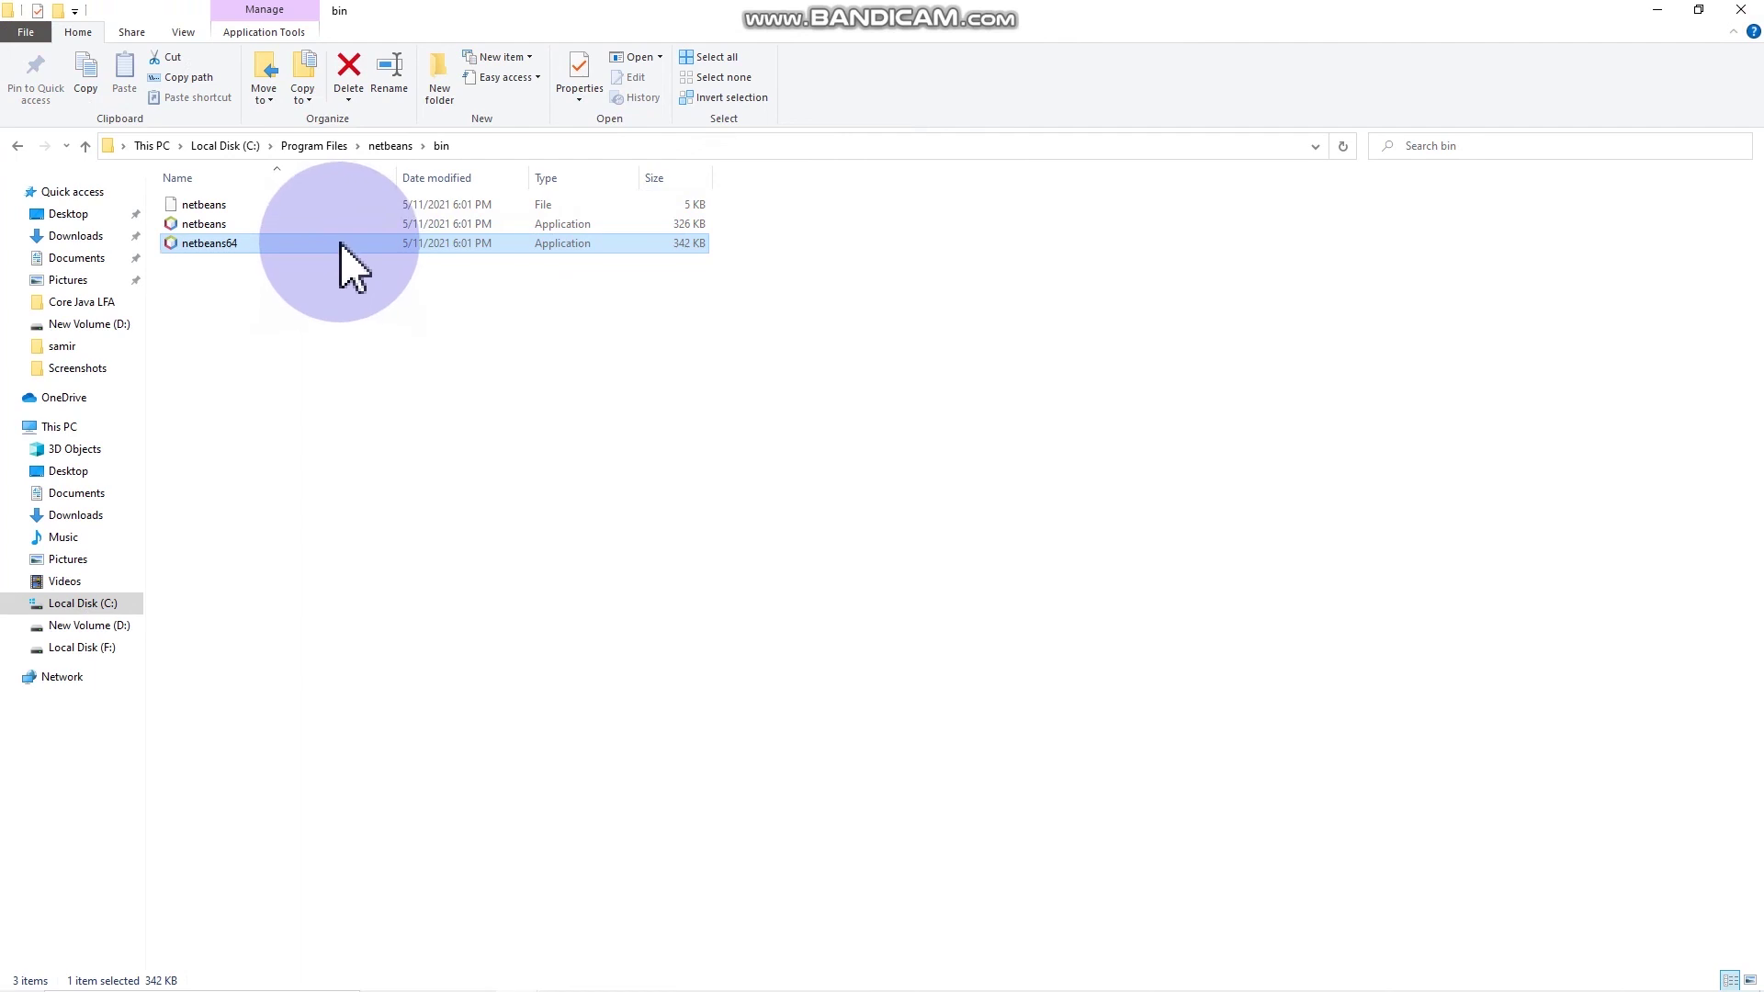
pyautogui.doubleClick(341, 243)
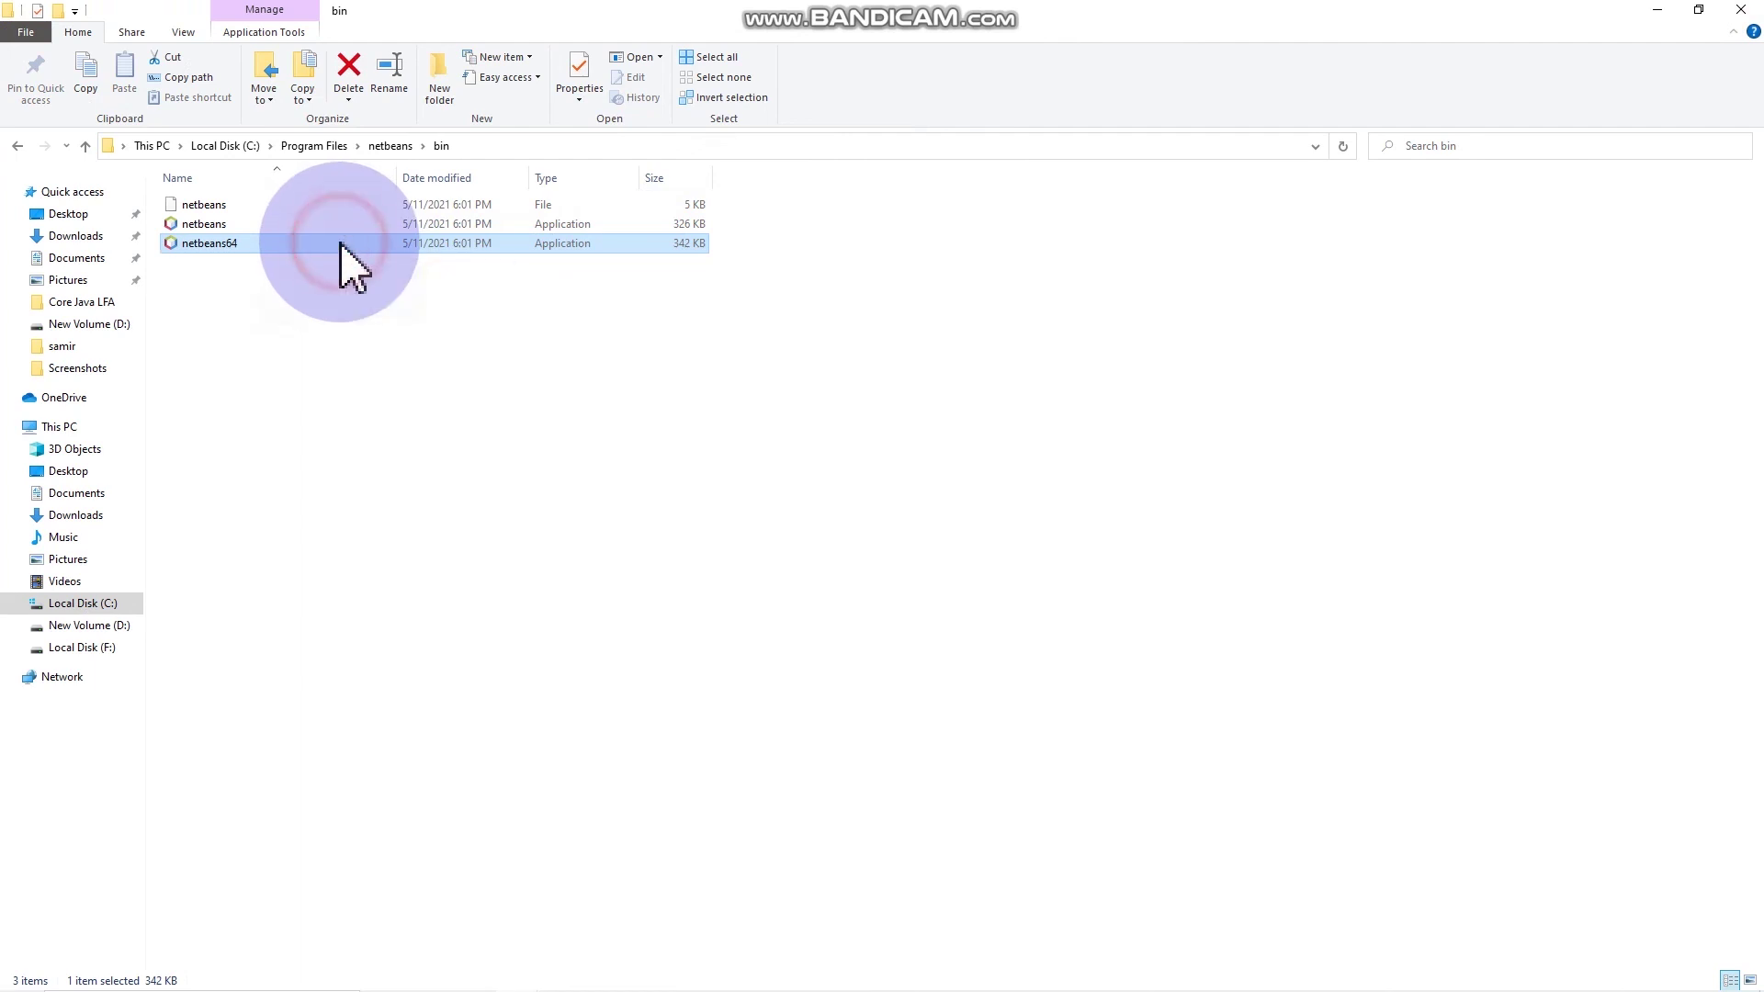
pyautogui.rightClick(339, 242)
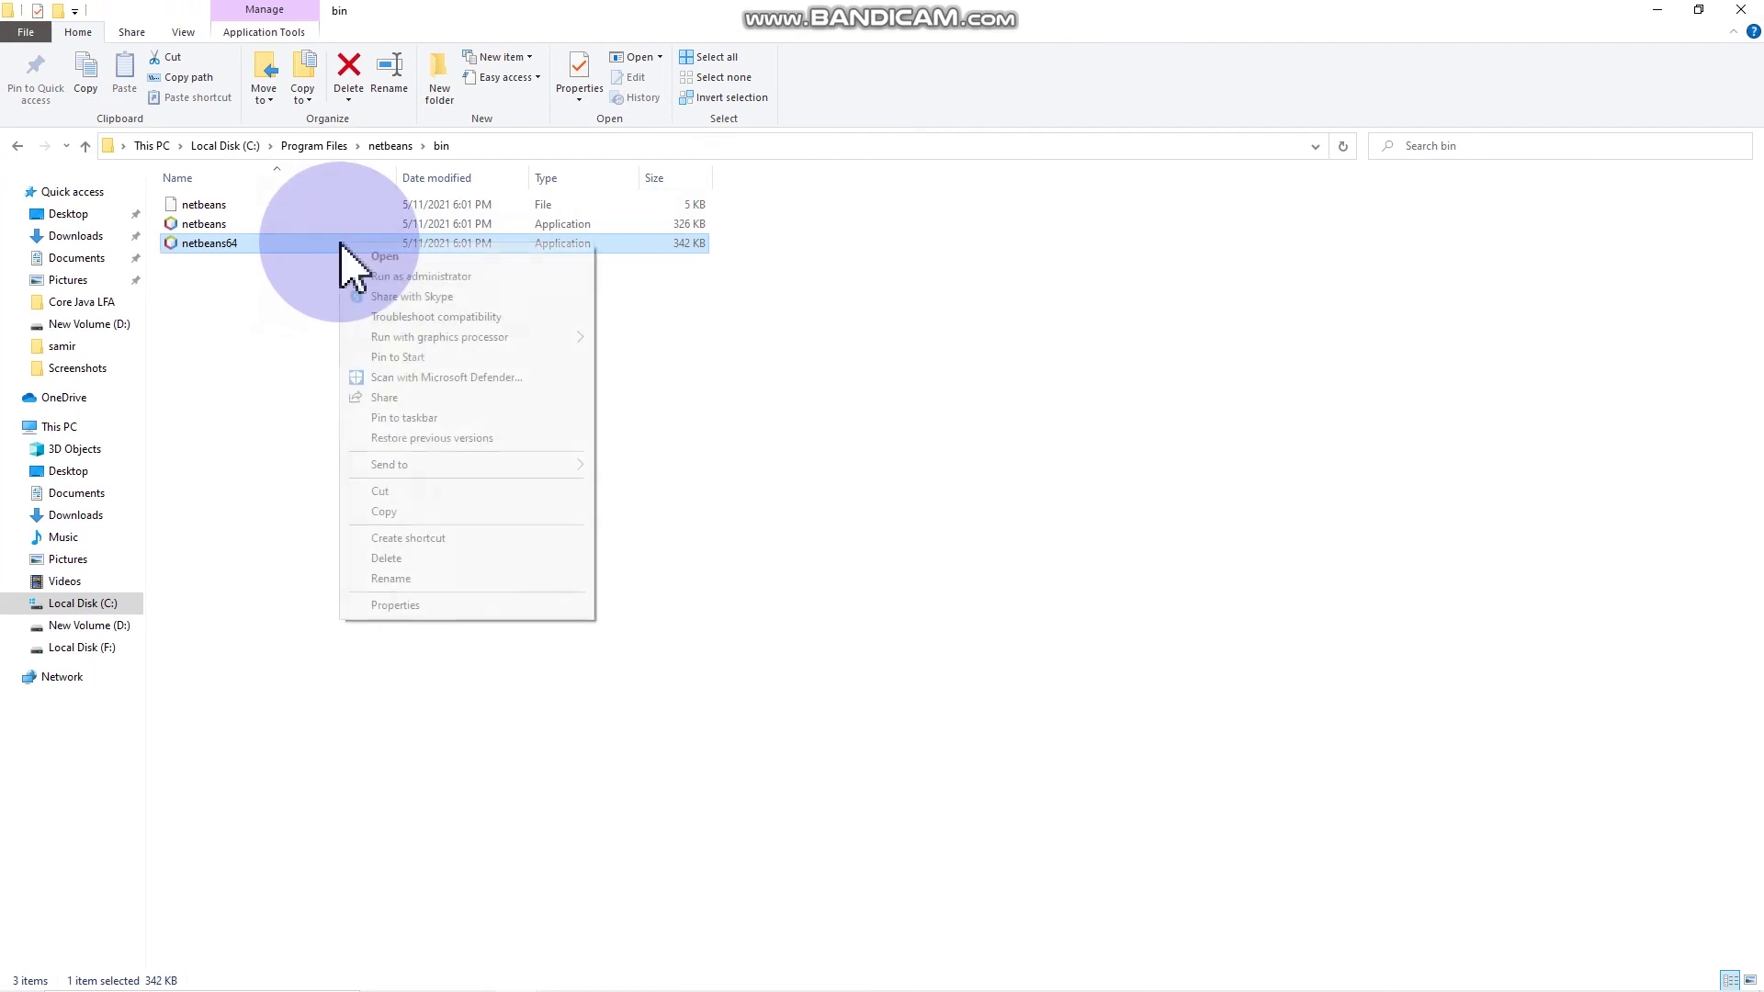
pyautogui.click(386, 492)
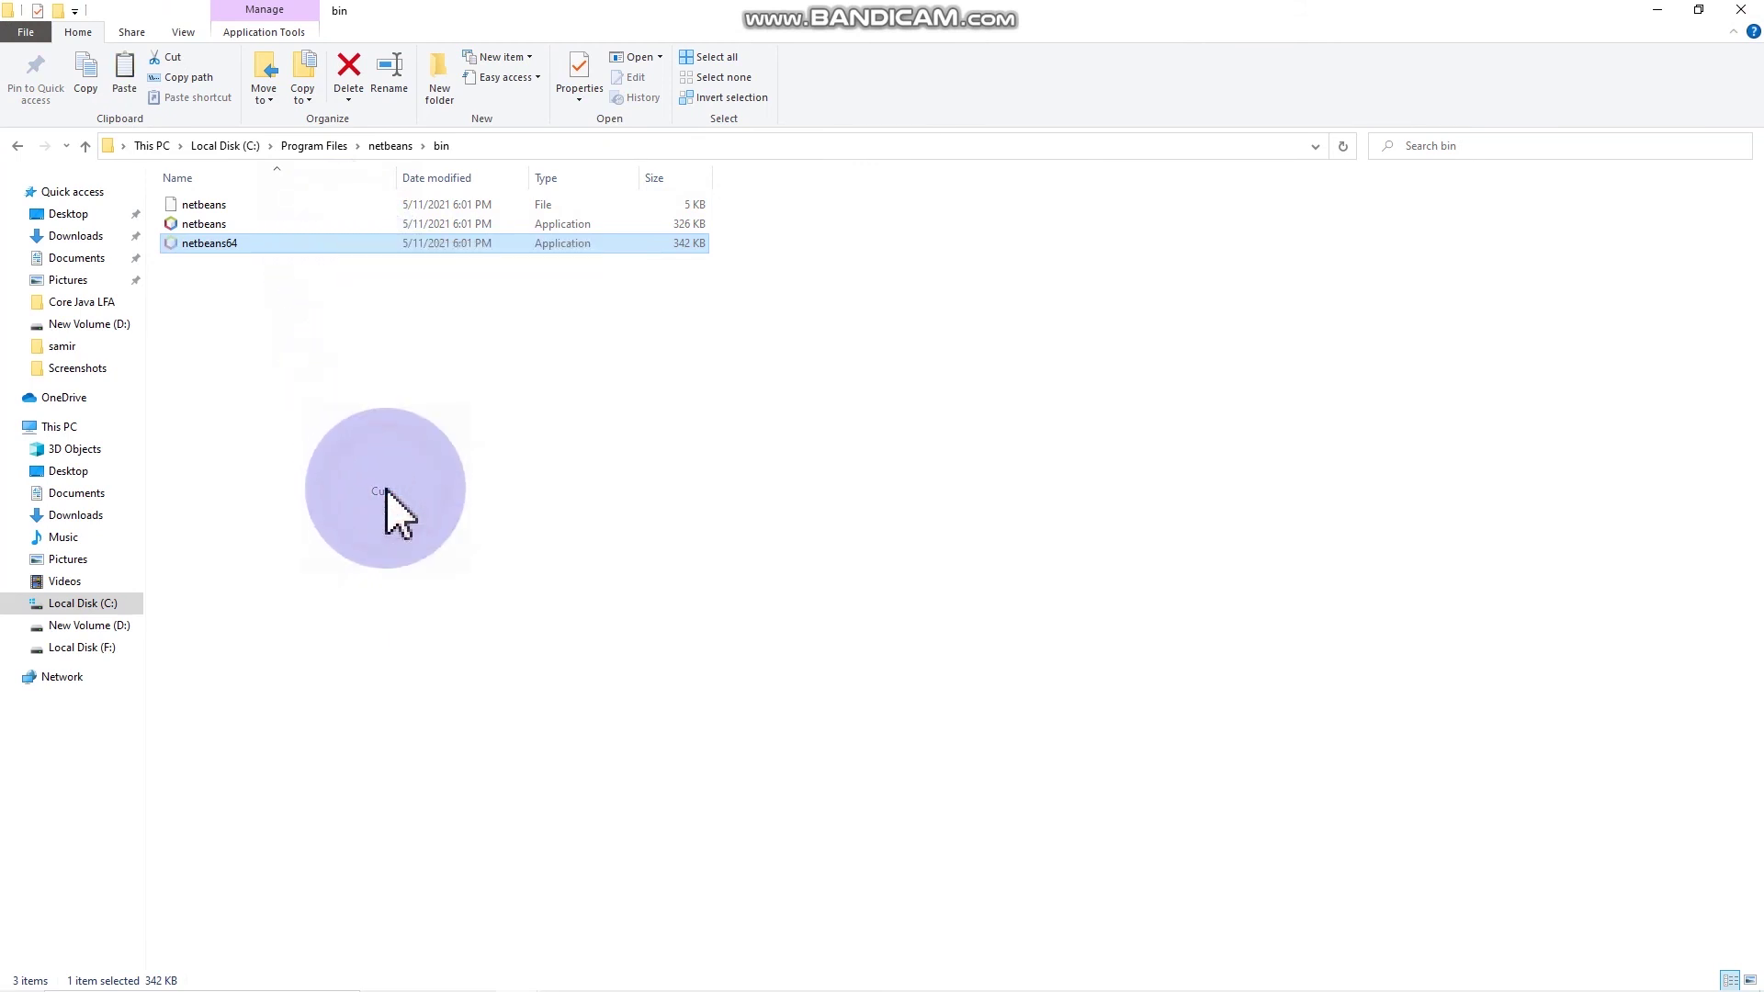
# Step: Paste netbeans64 onto the desktop and position it below the Microsoft Edge icon
pyautogui.click(1659, 10)
pyautogui.click(1659, 13)
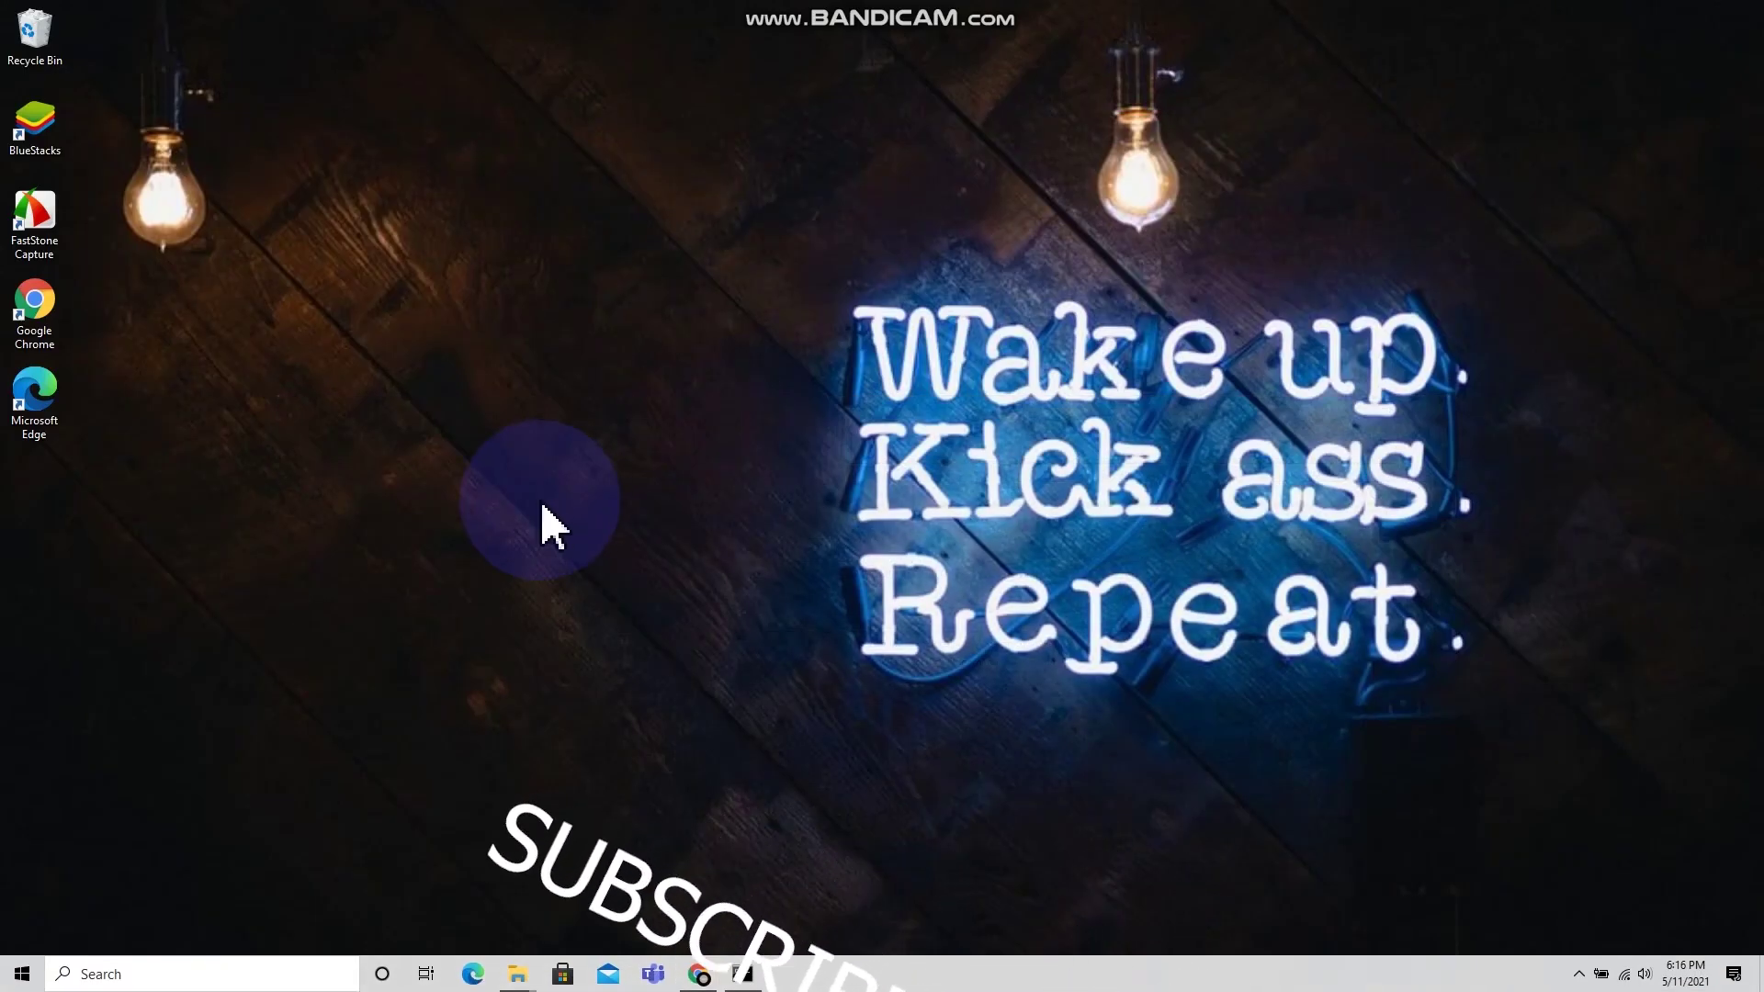
pyautogui.rightClick(83, 548)
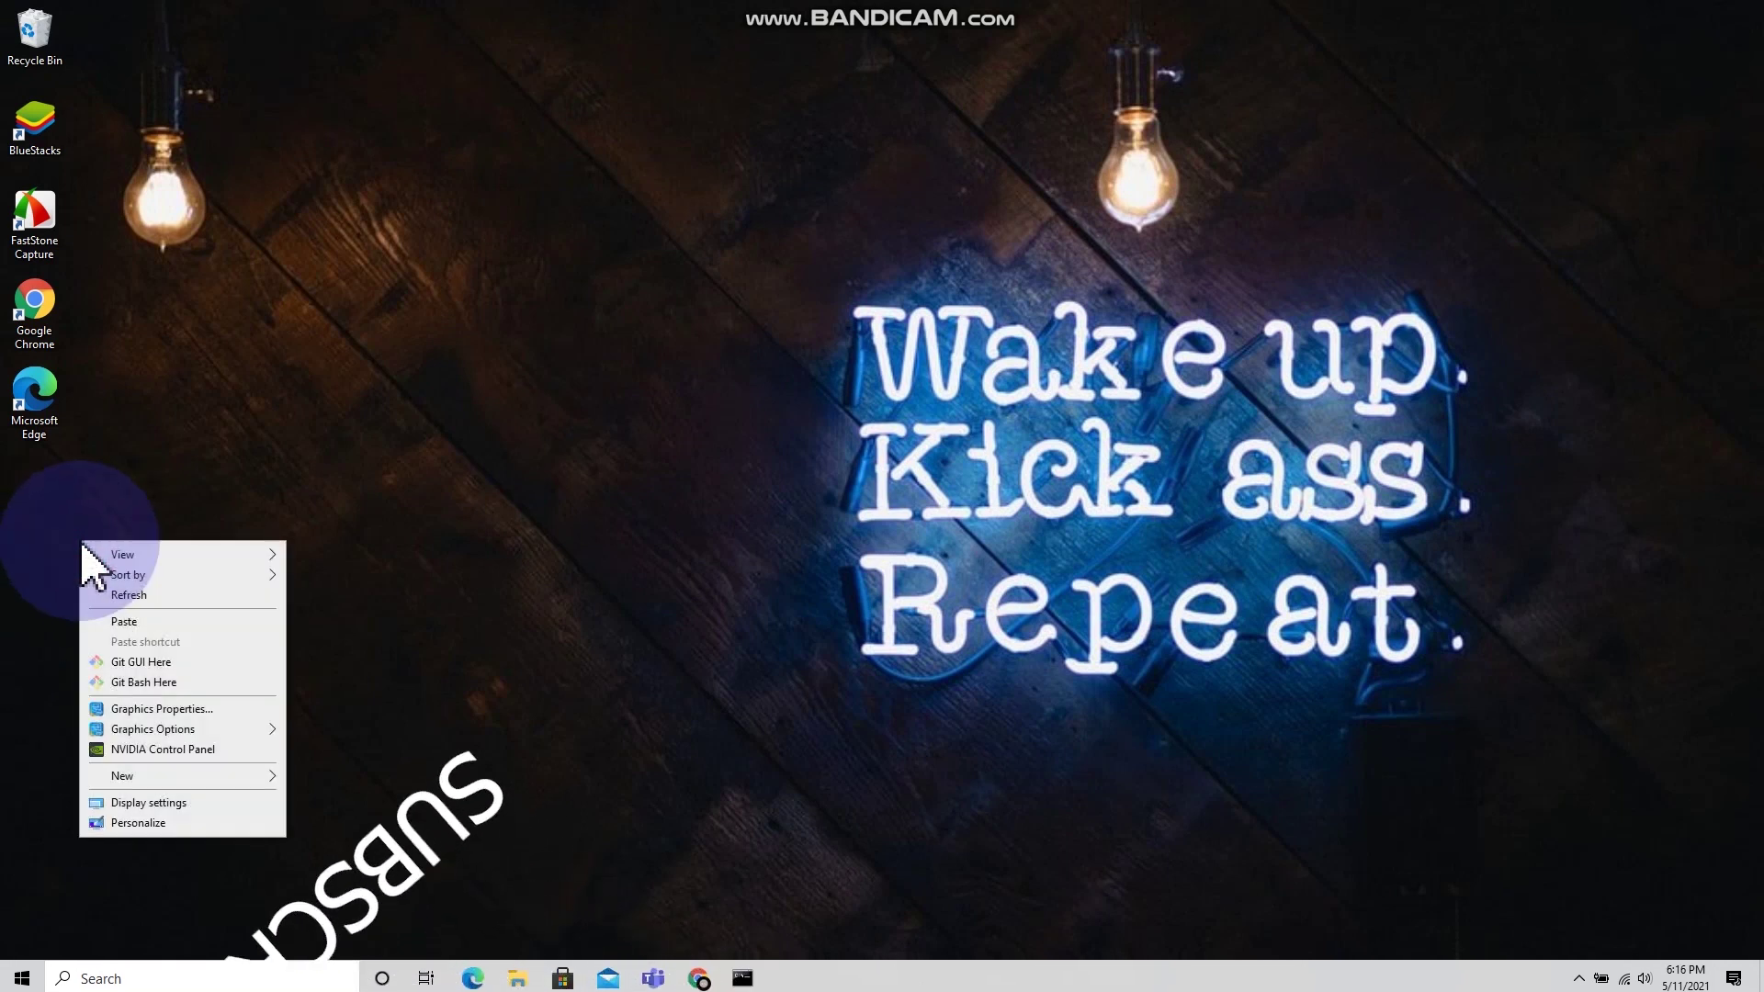
pyautogui.click(117, 624)
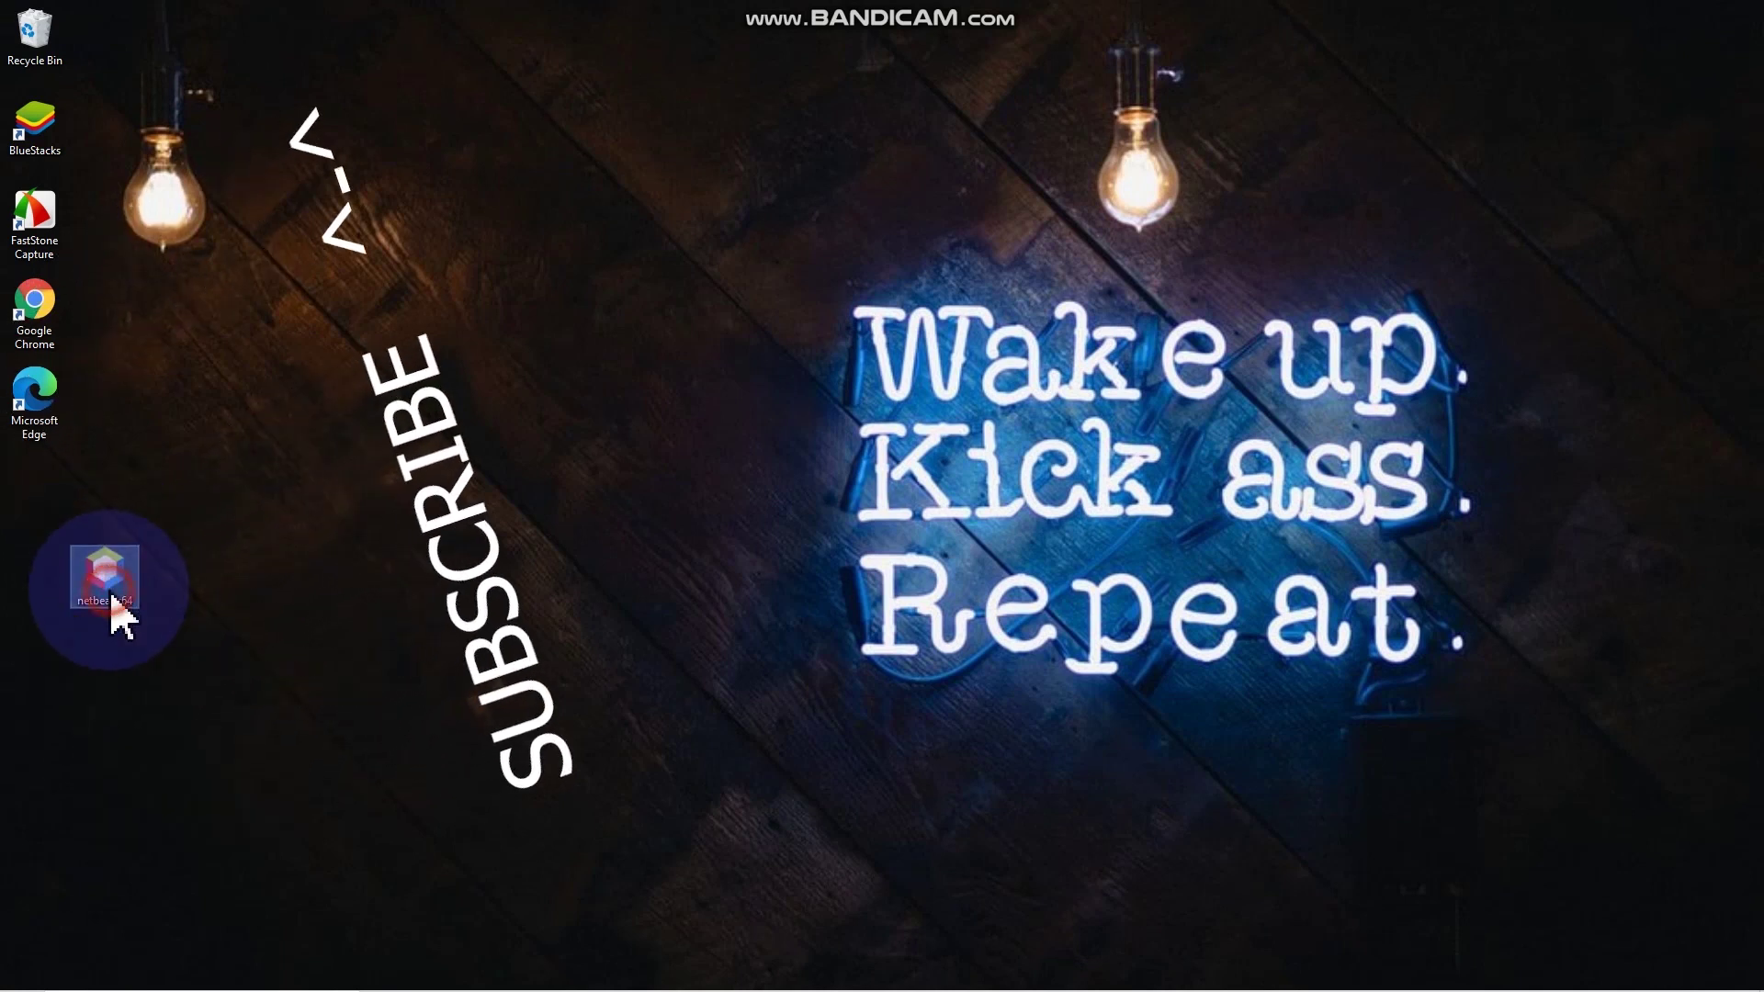
pyautogui.moveTo(105, 547); pyautogui.dragTo(58, 525)
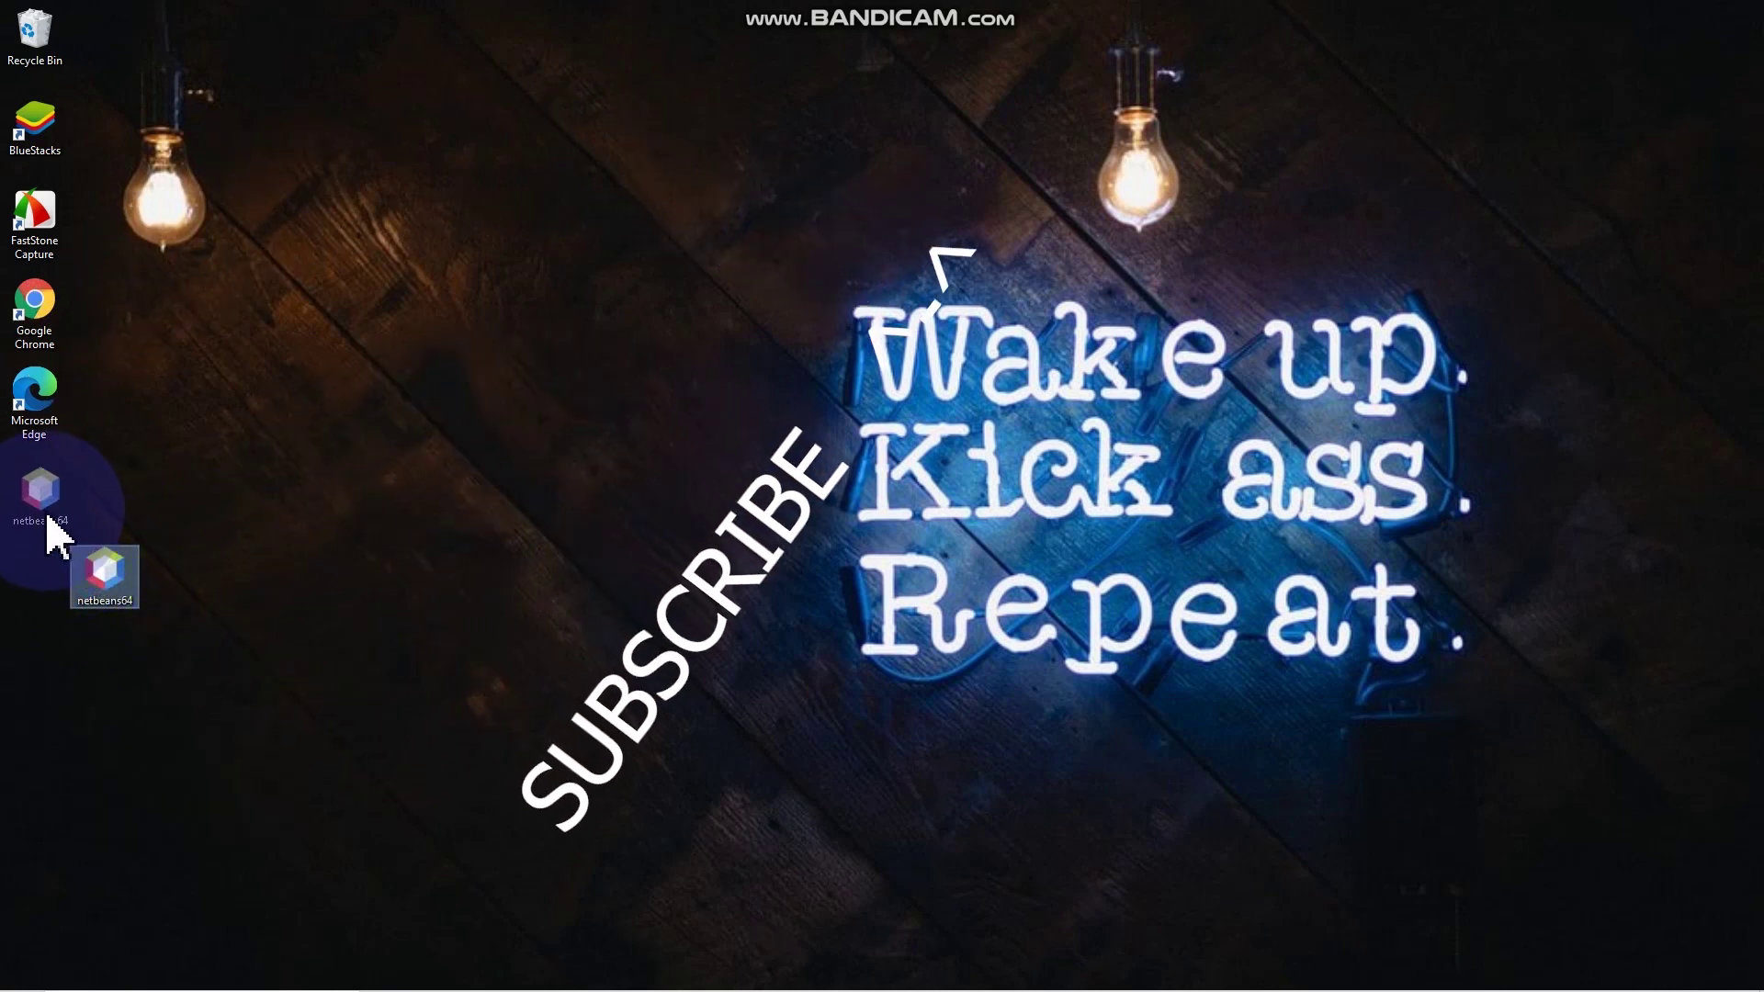